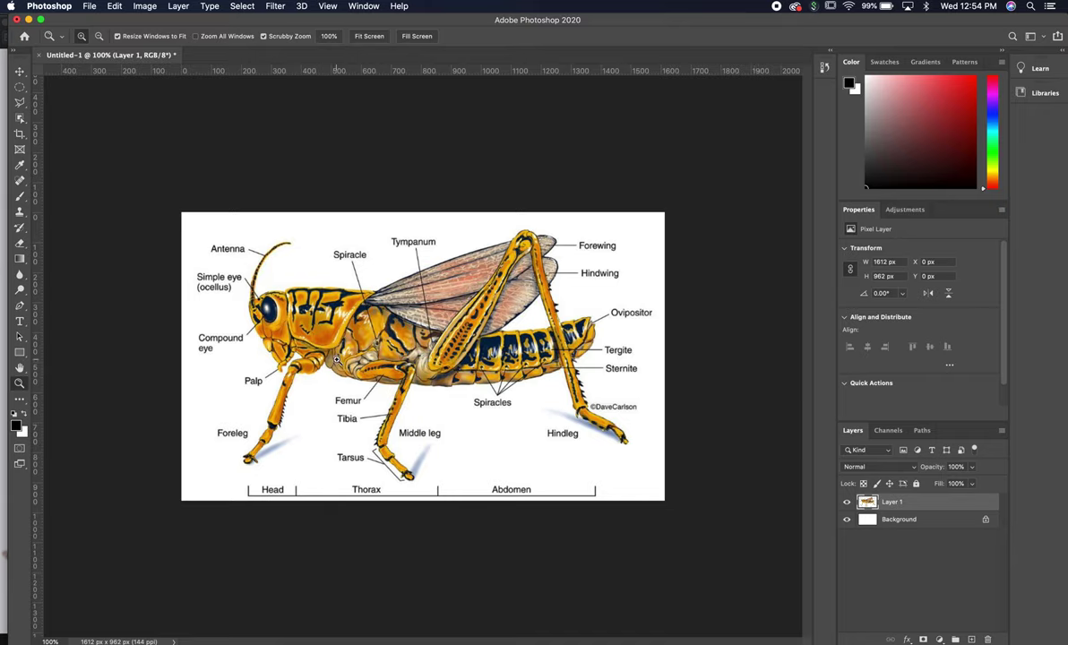
- Examine the labelled grasshopper anatomy diagram, and switch to Preview to study the abdomen segments in the specimen photo VTU_ESC_00011_2_0000.tif
left_click(431, 380)
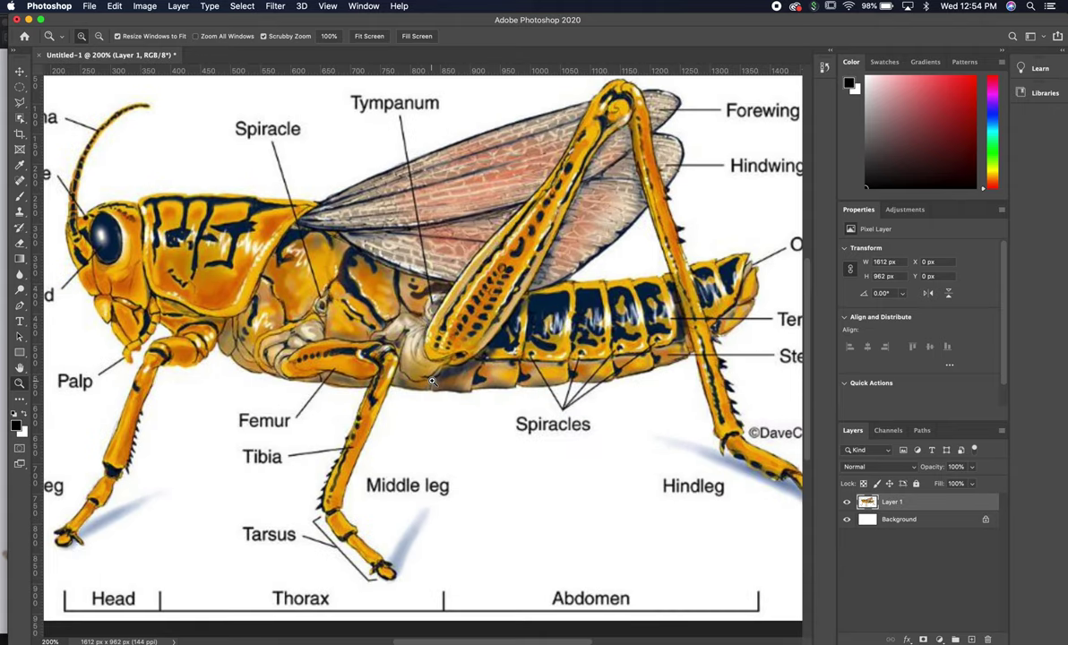
left_click(431, 381, "alt")
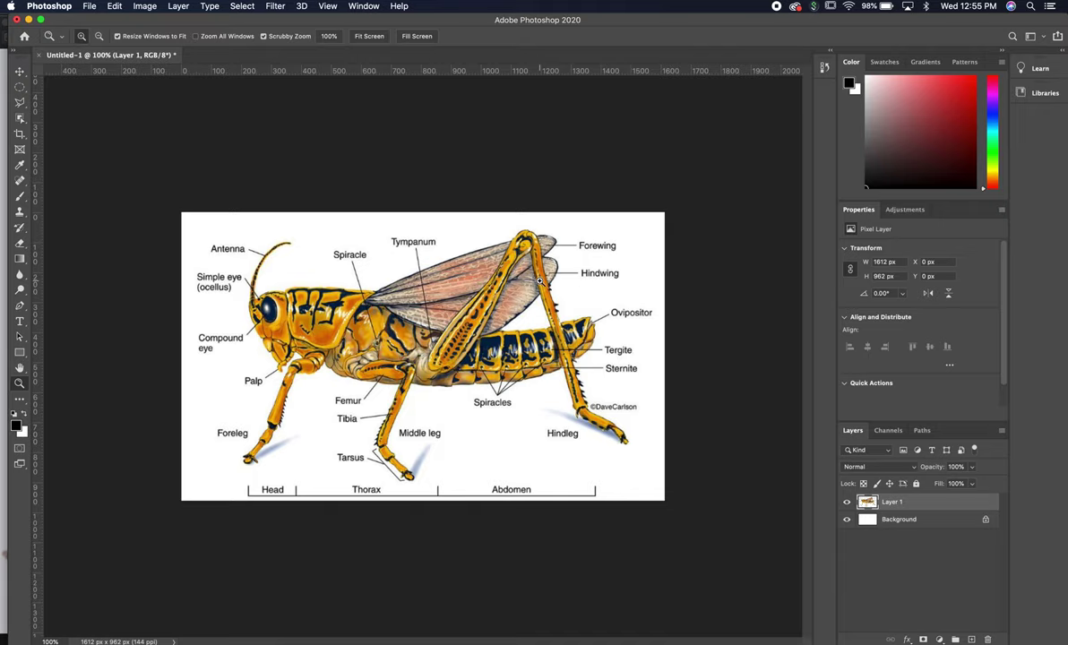
key("super+Tab")
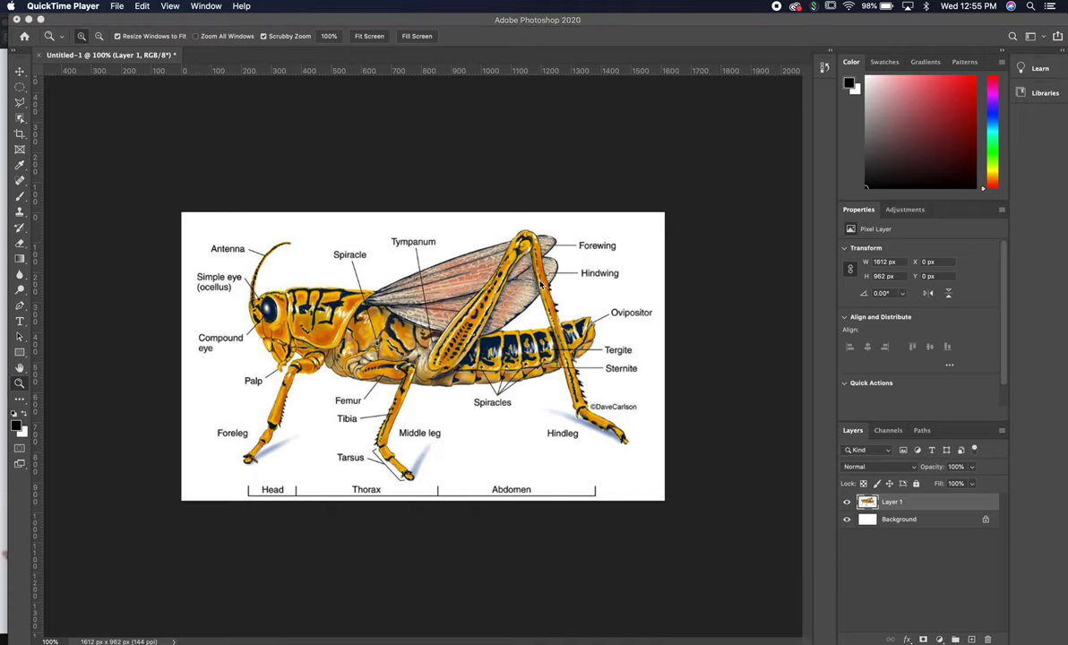
key("super+Tab")
key("super+Tab")
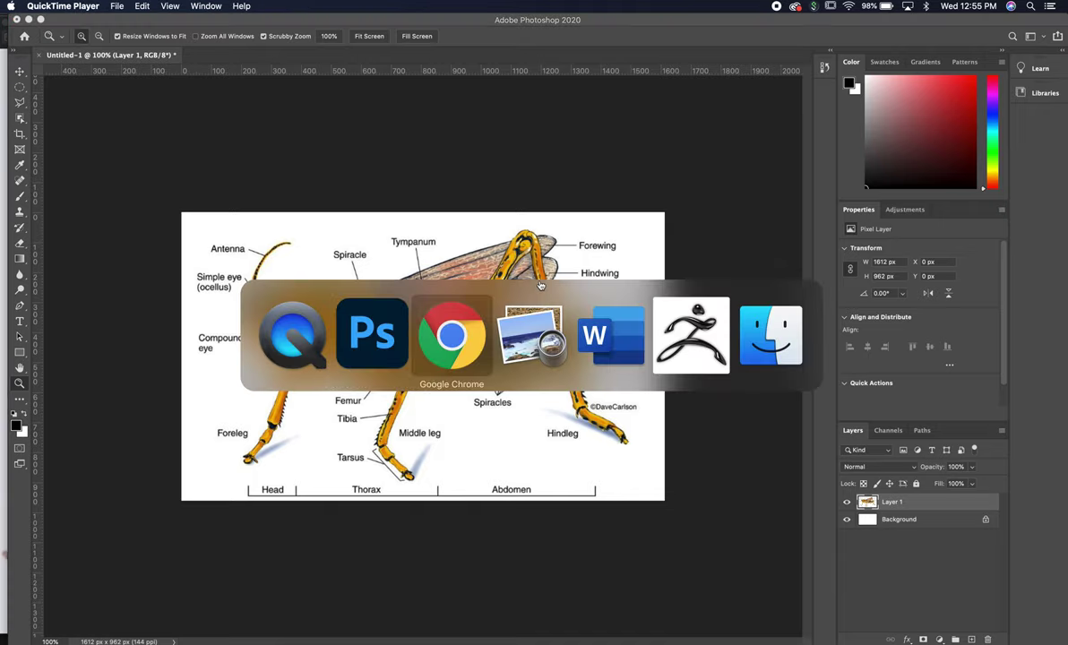
key("super+Tab")
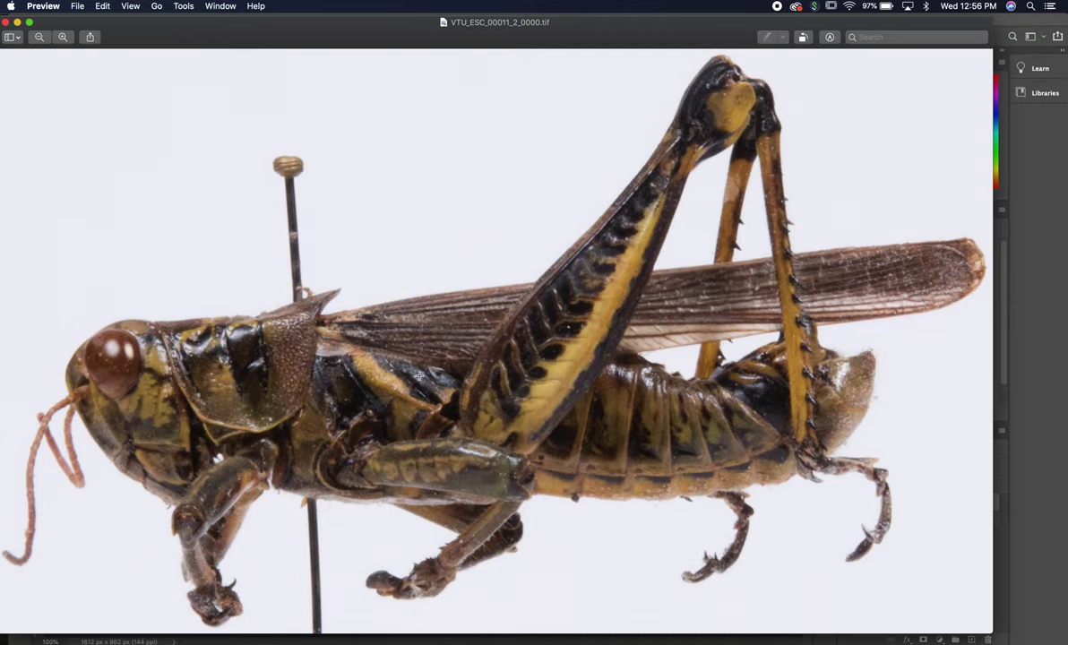
- Switch to ZBrush and check the subdivision level in the grasshopper model's geometry settings
key("super+Tab")
key("super+Tab")
key("super+Tab")
key("super+Tab")
key("super+Tab")
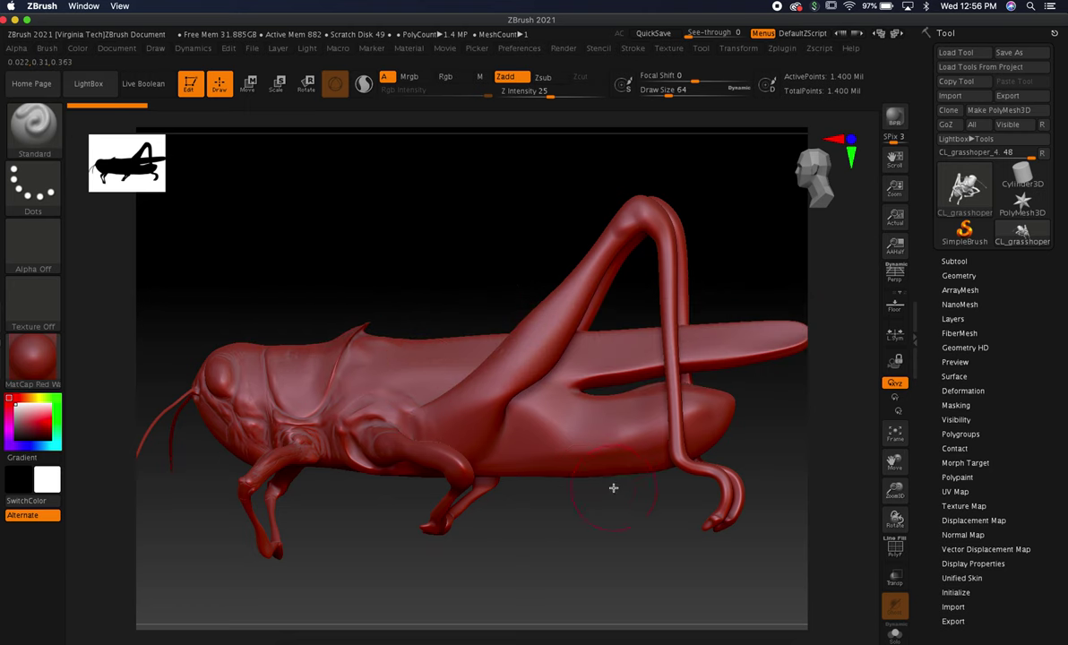
left_click_drag(895, 465, 878, 439)
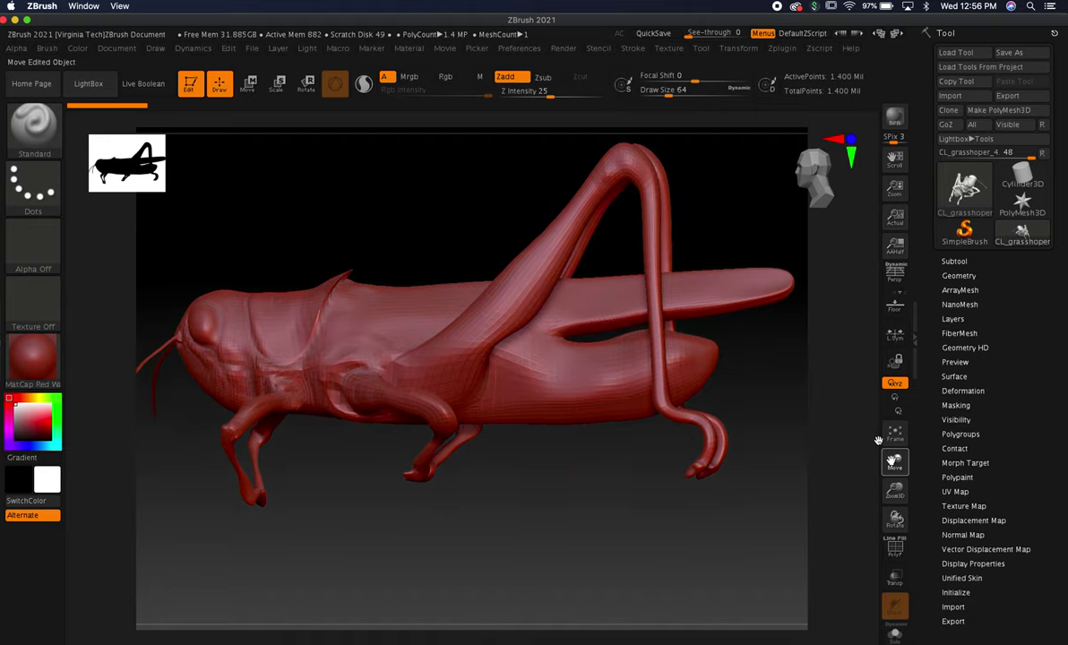
left_click_drag(902, 492, 904, 521)
left_click_drag(896, 465, 839, 464)
left_click_drag(632, 541, 635, 540)
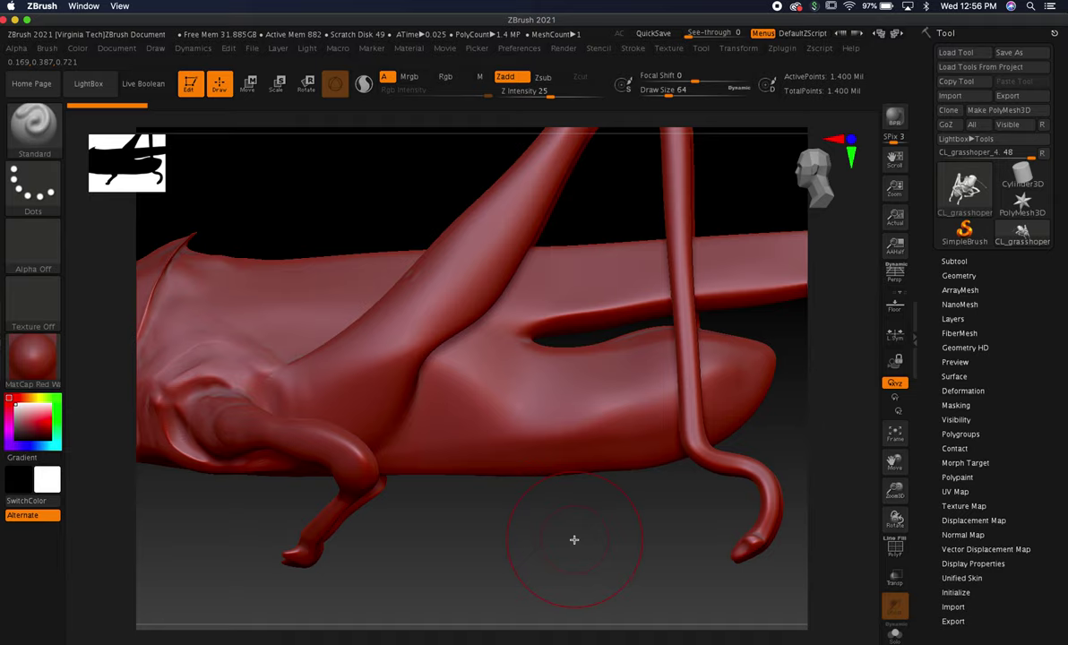
left_click(958, 275)
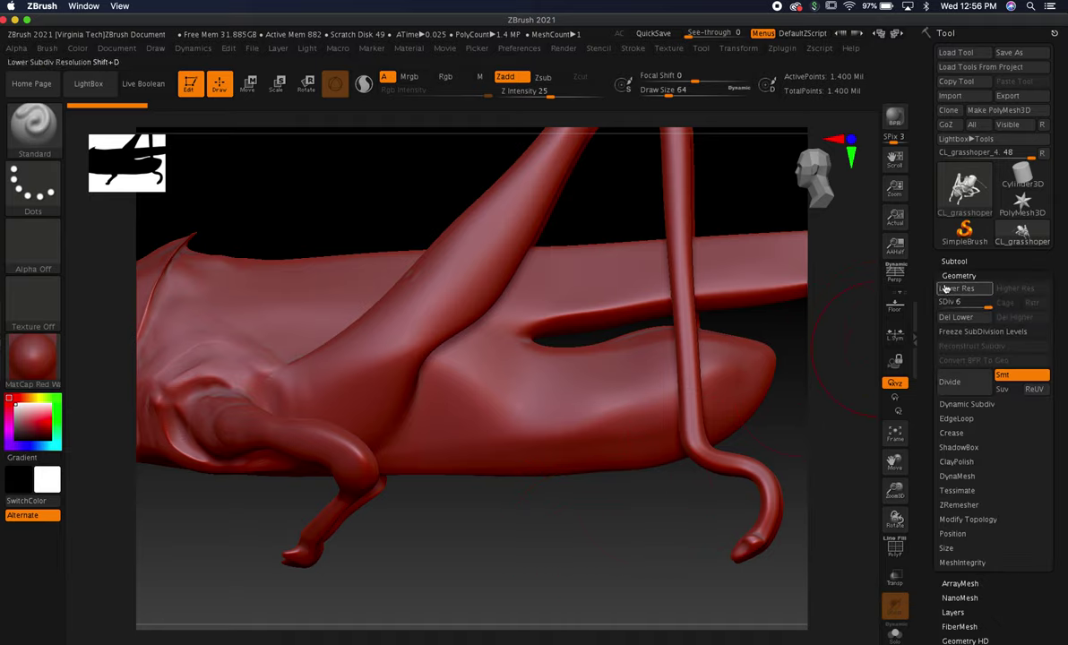
left_click(958, 276)
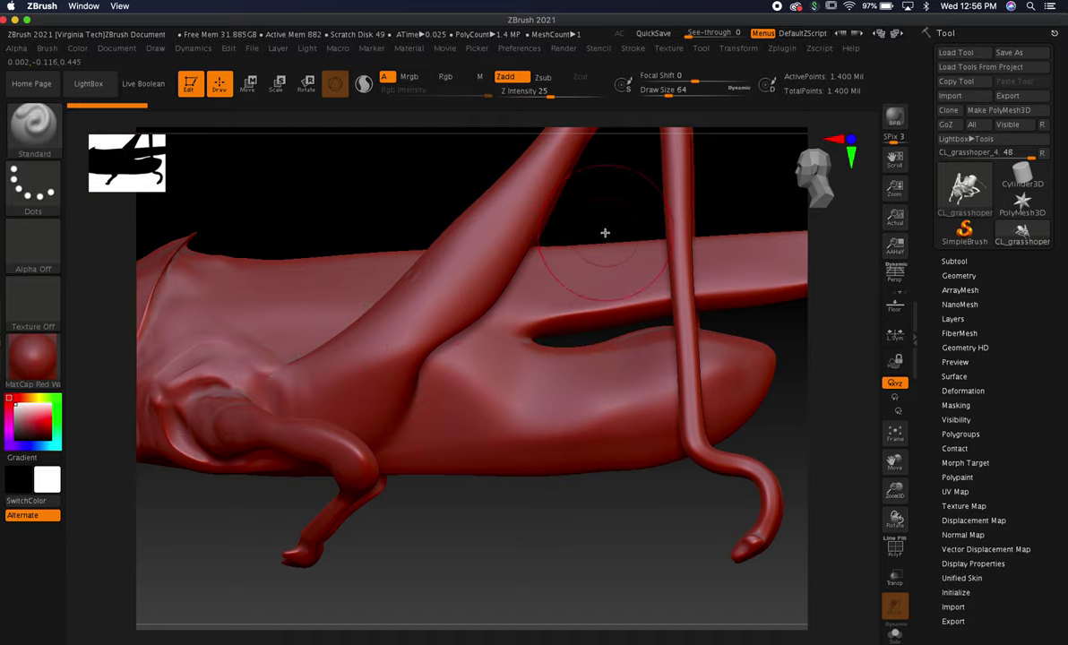
- Set the Standard brush's draw size to 6 for fine grooves on the abdomen
left_click_drag(423, 377, 459, 392)
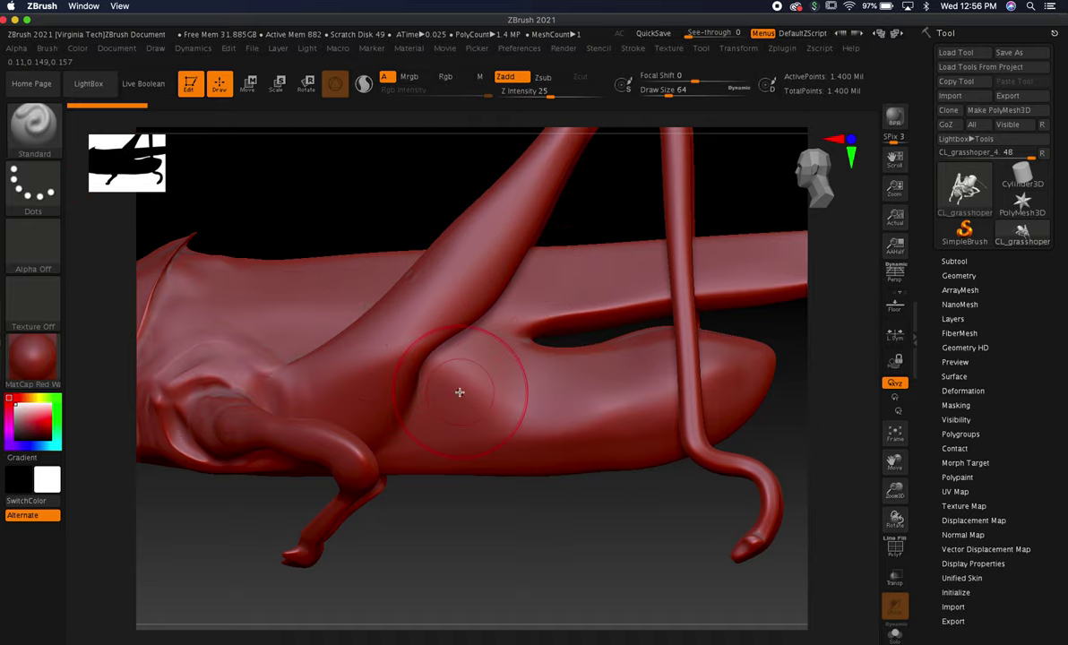
key("s")
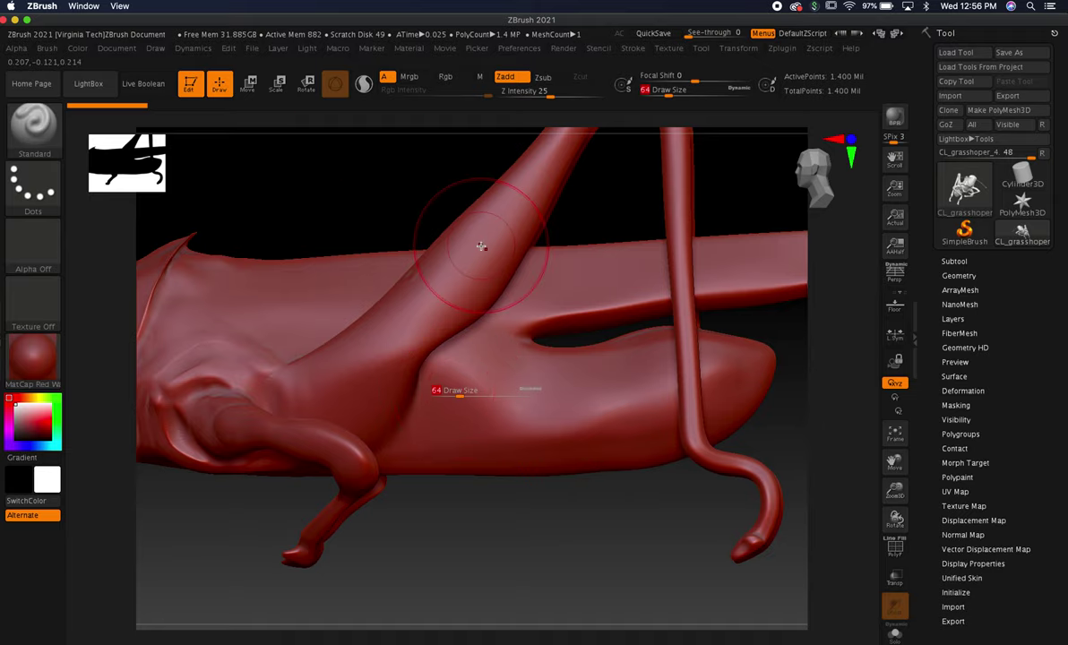
key("s")
left_click_drag(451, 405, 436, 408)
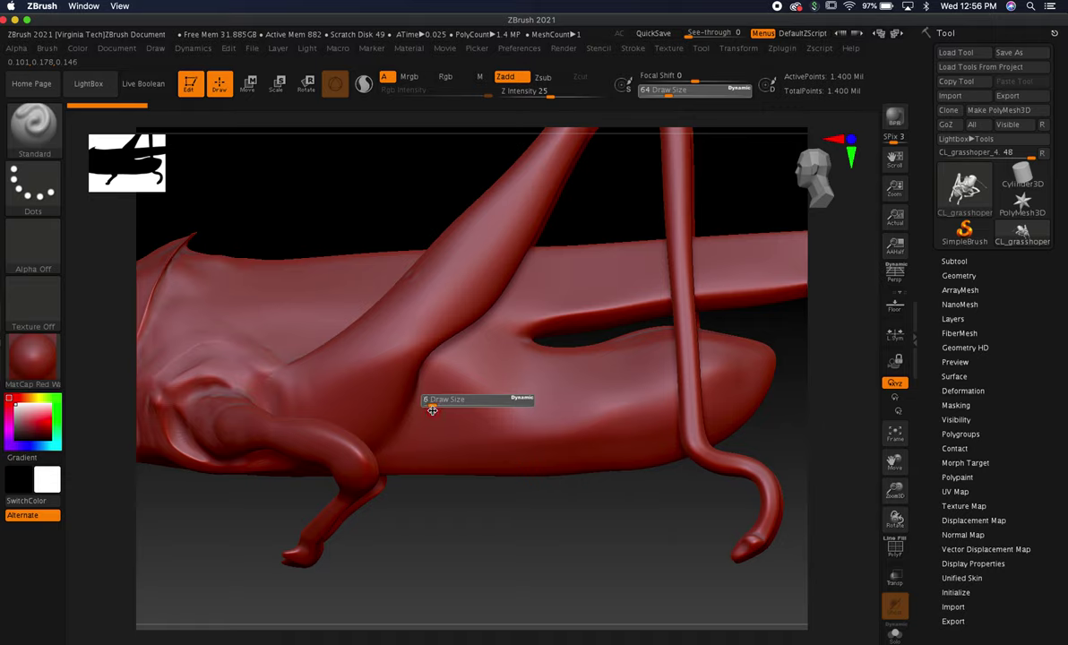
left_click_drag(433, 412, 432, 411)
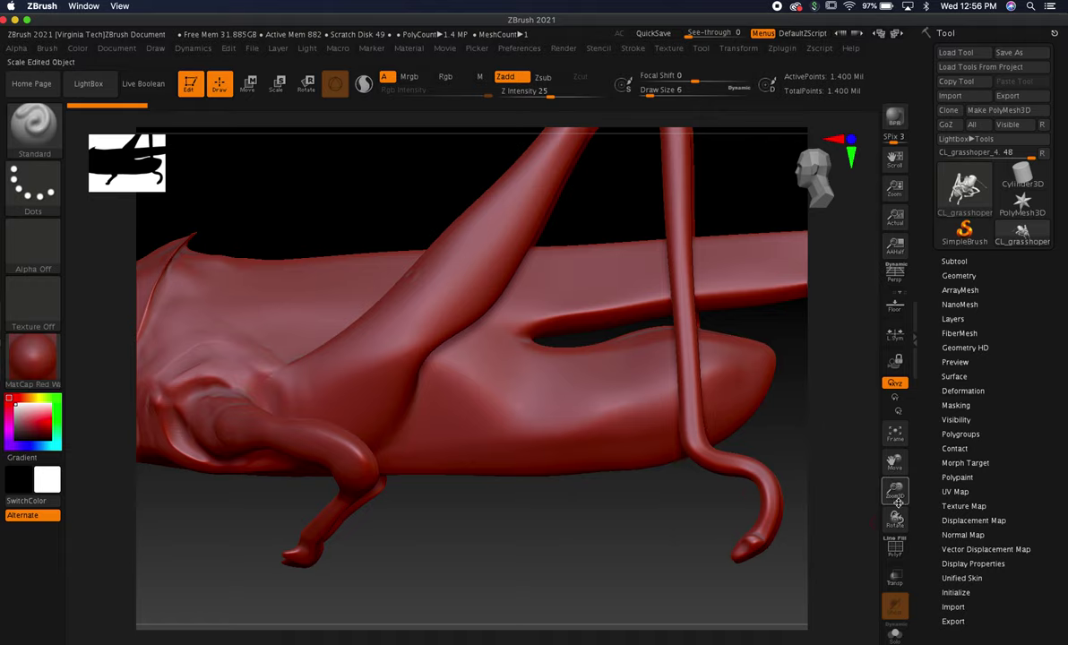
- Check the specimen photo in Preview and sculpt the first segment line down the front of the abdomen, just behind the hind femur, in ZBrush
mouse_move(895, 491)
left_mouse_down()
mouse_move(839, 480)
mouse_move(847, 461)
mouse_move(805, 455)
left_mouse_up()
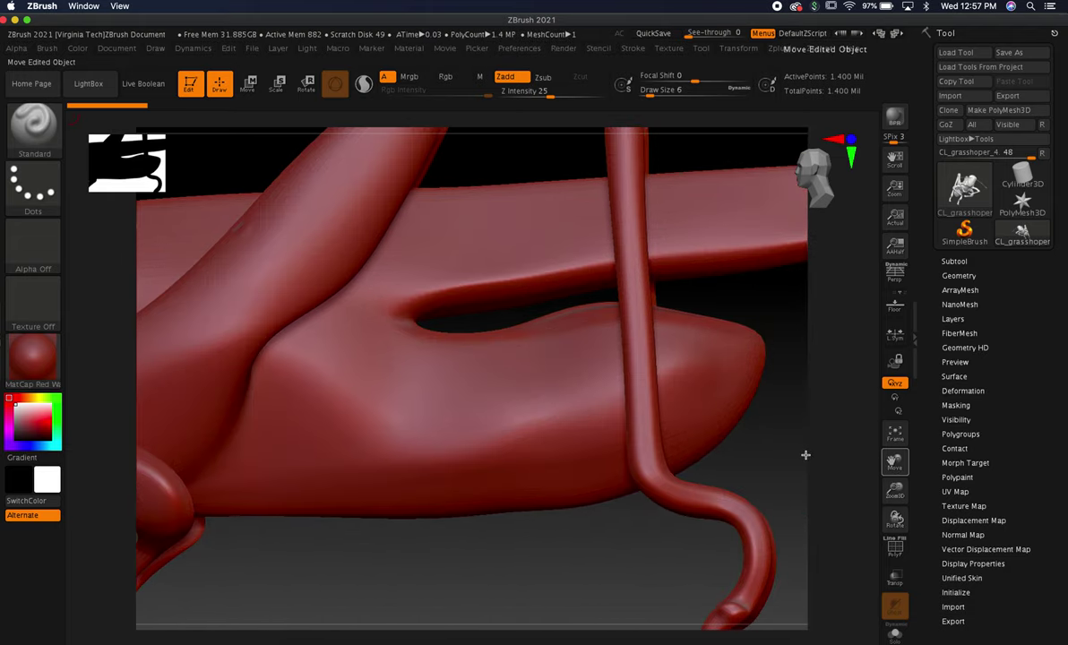
key("super+Tab")
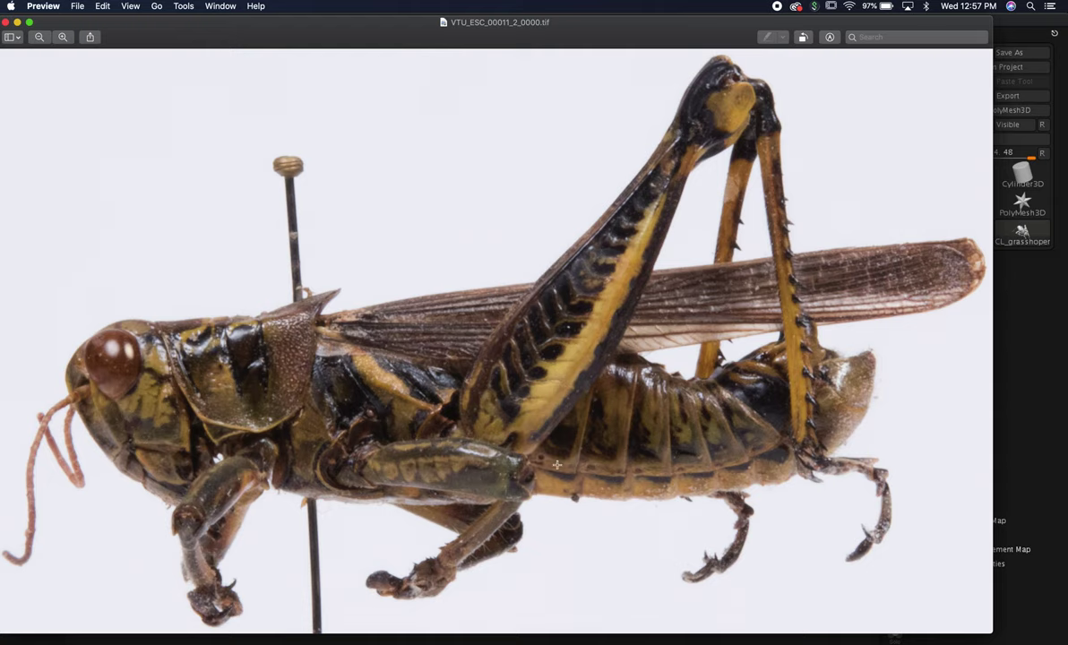
key("super+Tab")
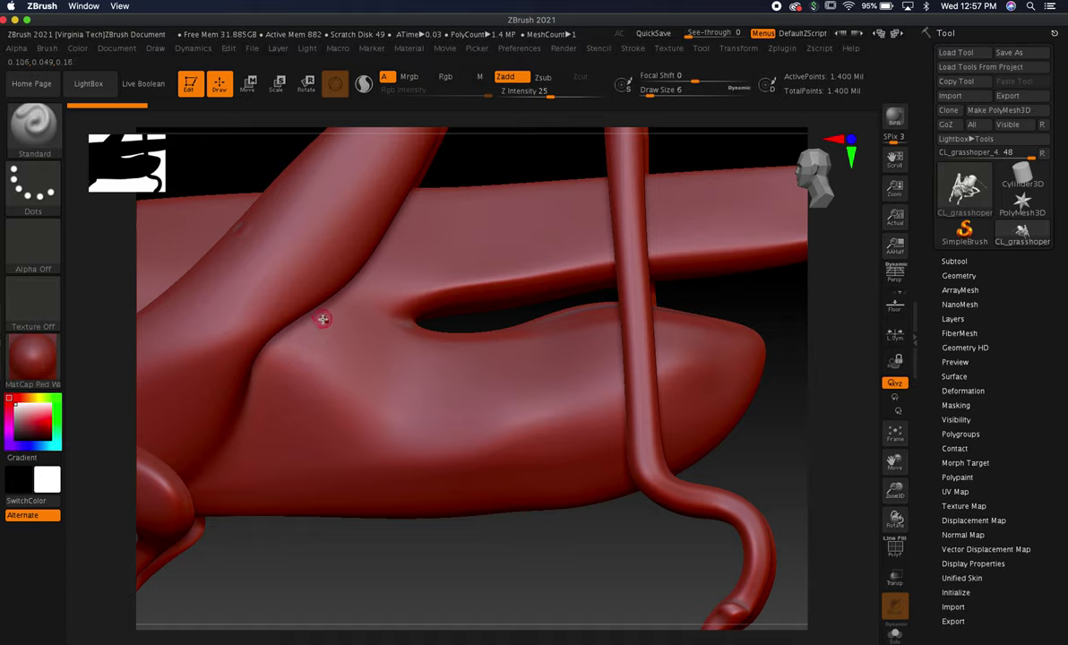
left_click_drag(335, 310, 316, 368)
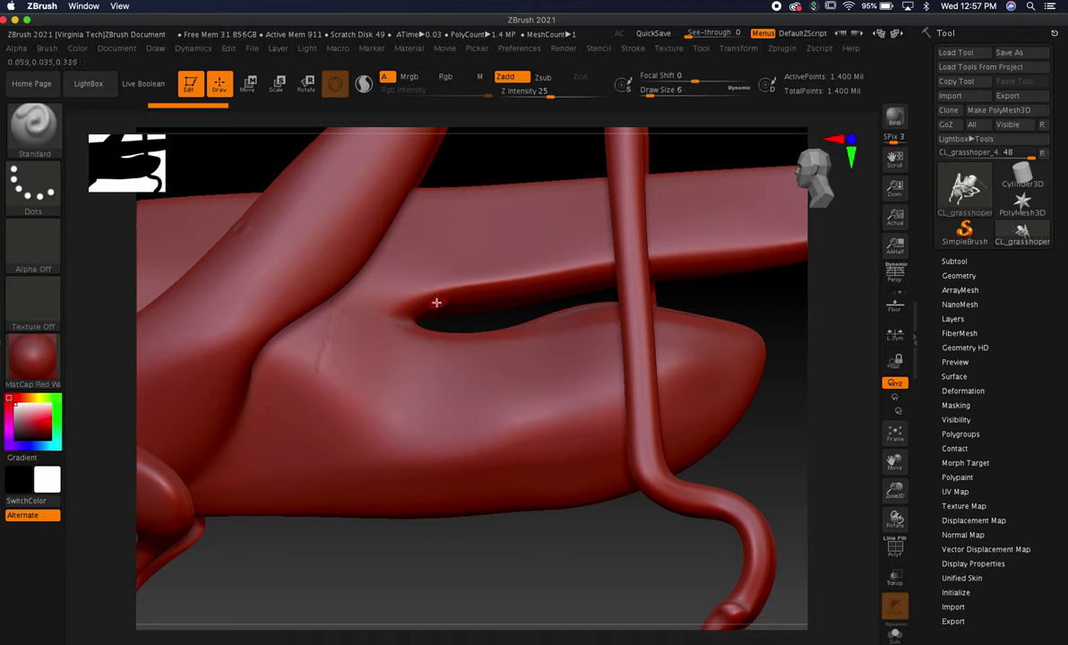
- Compare the segment spacing with the specimen photo in Preview and sculpt a second segment line down the abdomen behind the first in ZBrush
key("super+Tab")
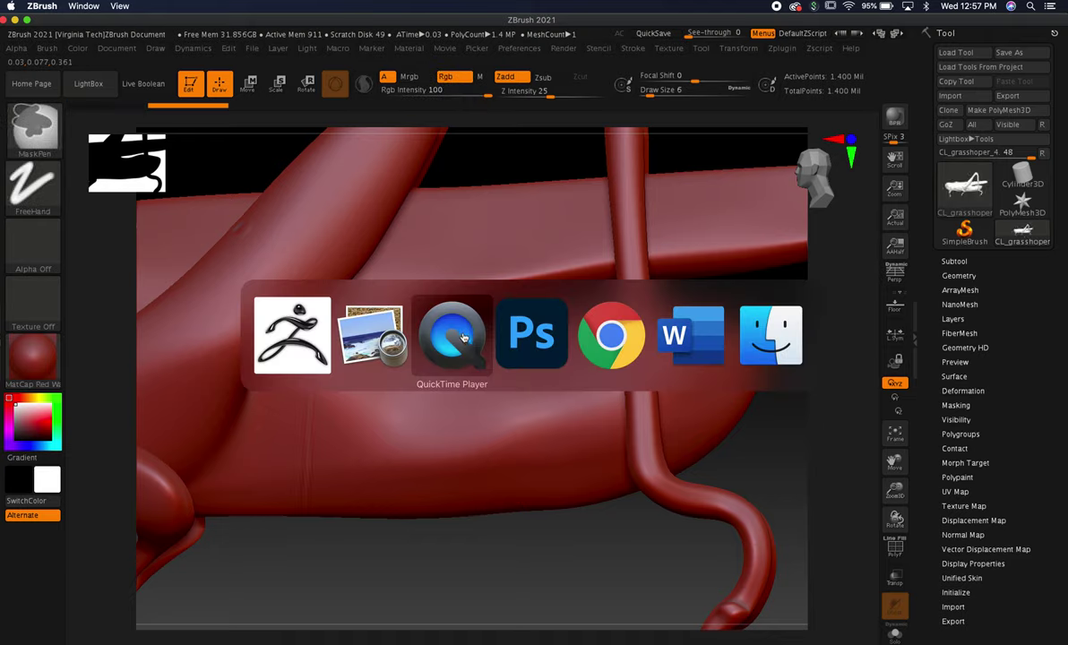
left_click(462, 342)
key("super+Tab")
key("super+Tab")
key("super+Tab")
key("super+Tab")
key("super+Tab")
key("super+Tab")
key("super+Tab")
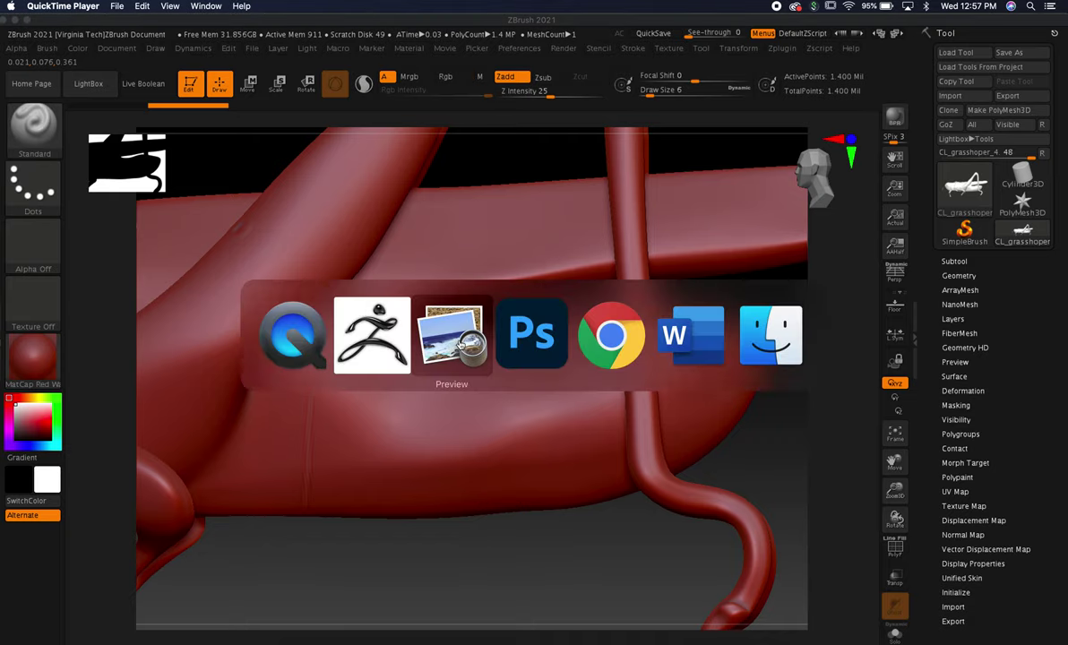
key("super+Tab")
key("super+Tab")
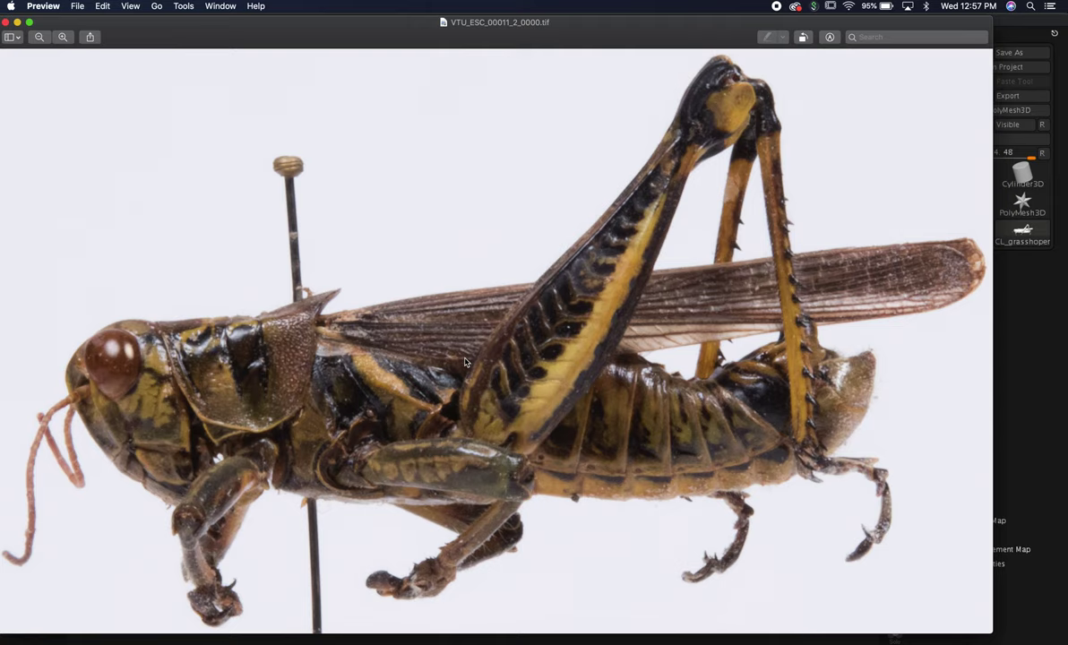
key("super+Tab")
left_click(461, 362)
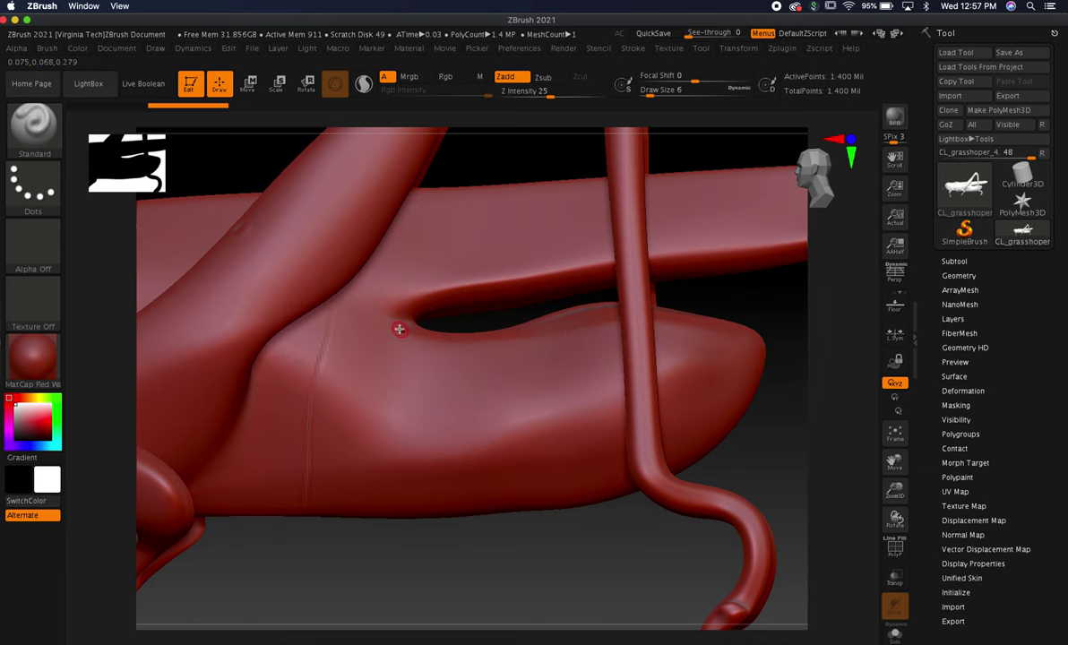
left_click_drag(398, 374, 392, 449)
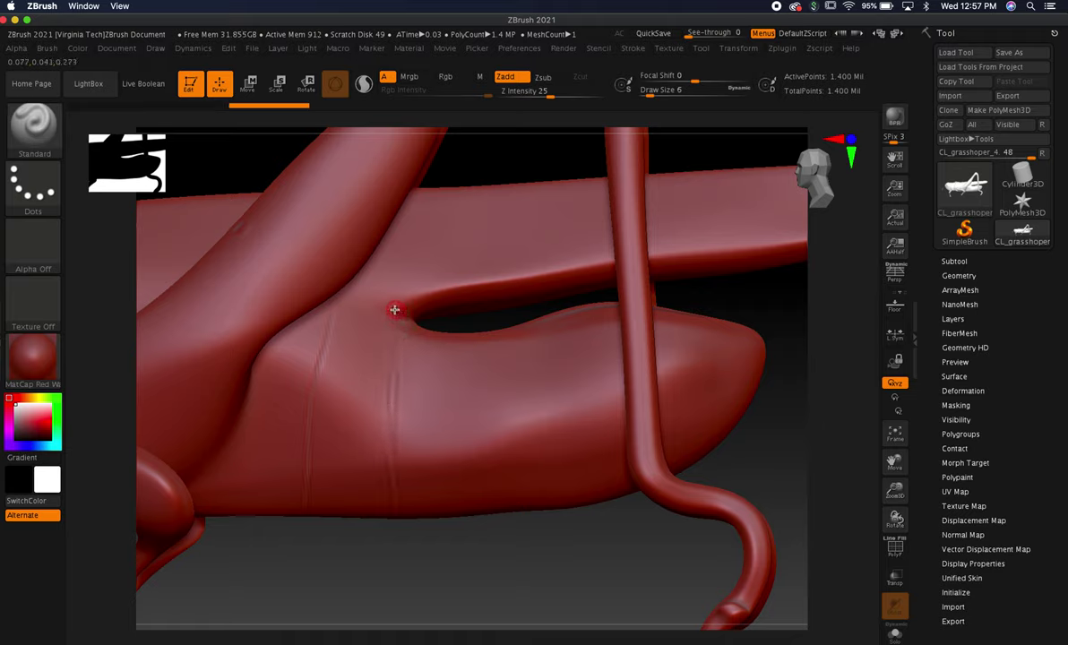
- Check the specimen photo in Preview again and sculpt a third, slightly curved segment line down the middle of the abdomen in ZBrush
key("super+Tab")
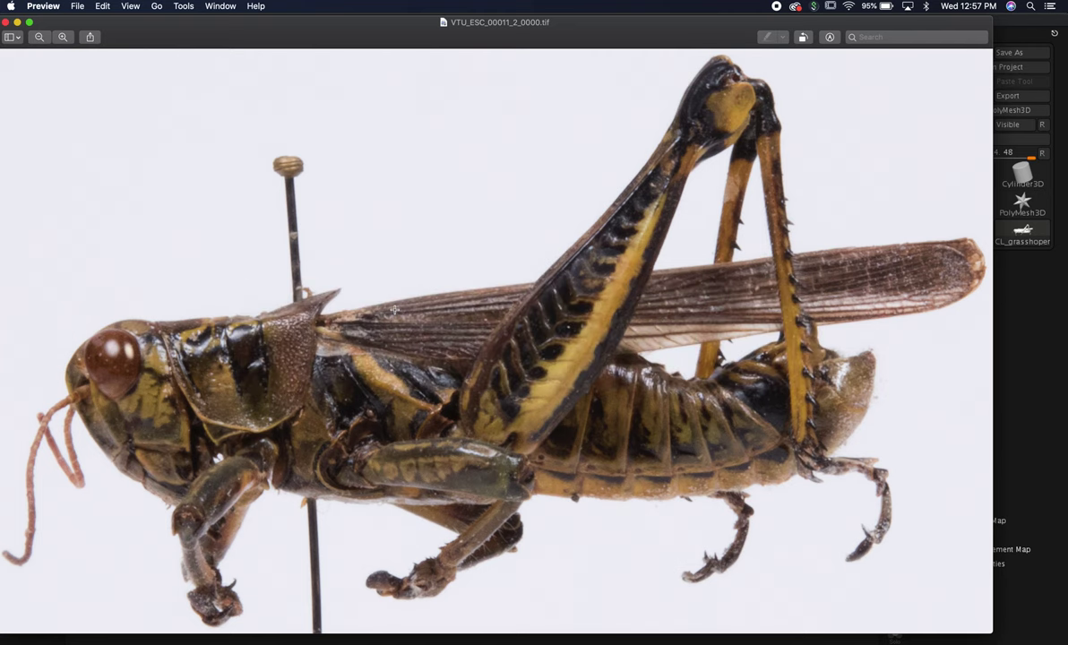
key("super+Tab")
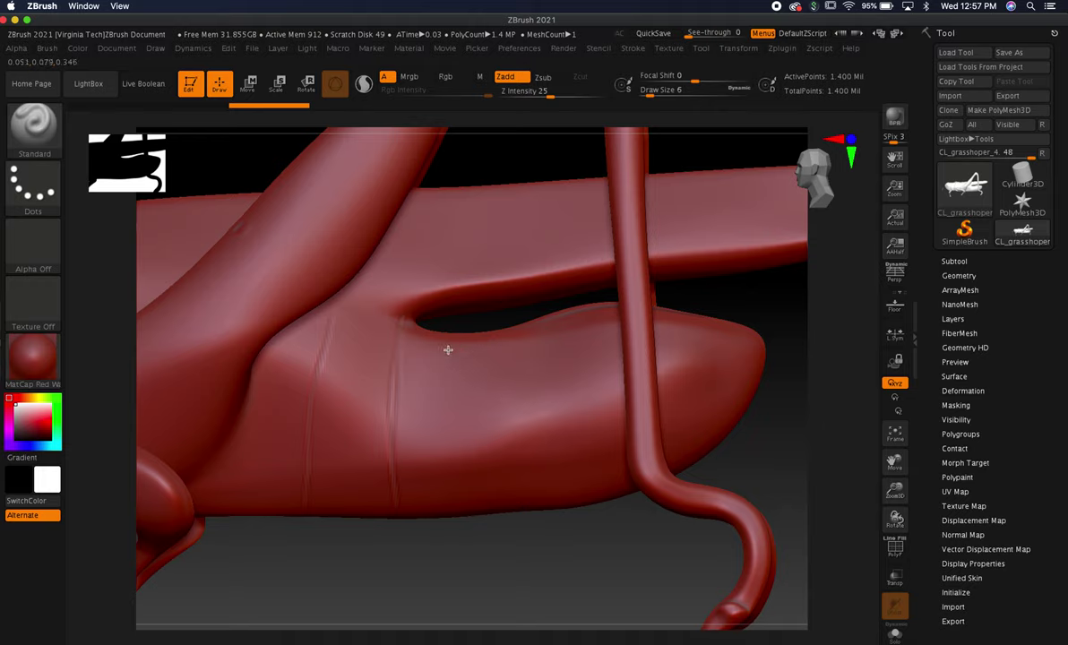
left_click_drag(453, 403, 469, 472)
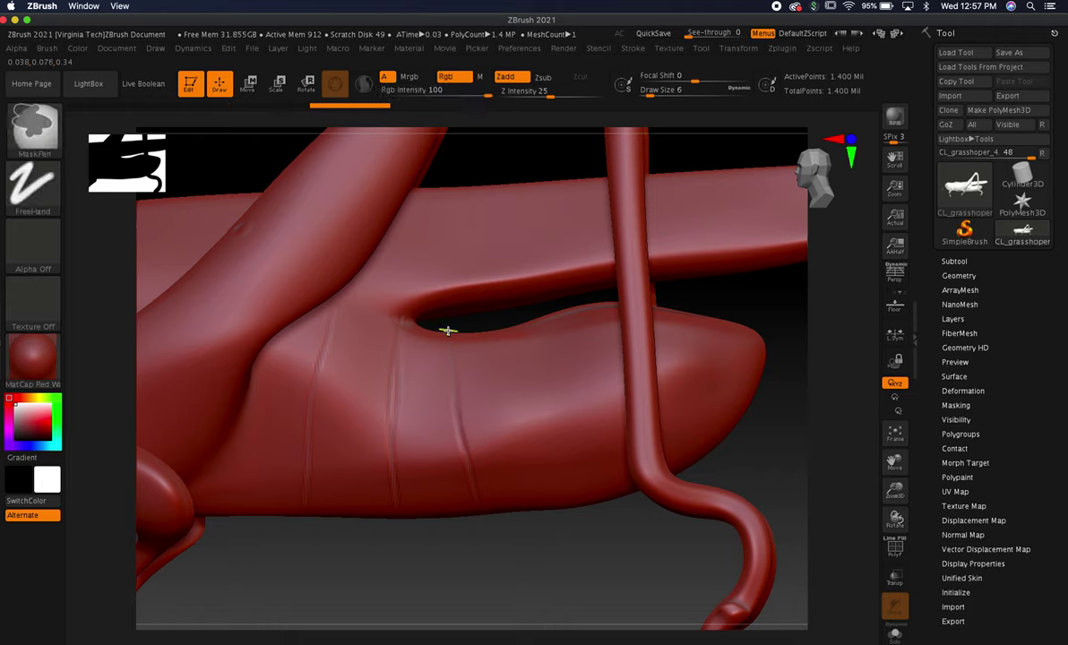
- Consult the specimen photo in Preview and sculpt a fourth segment line slanting rearward down the abdomen, ahead of the hind tibia, in ZBrush
key("super+Tab")
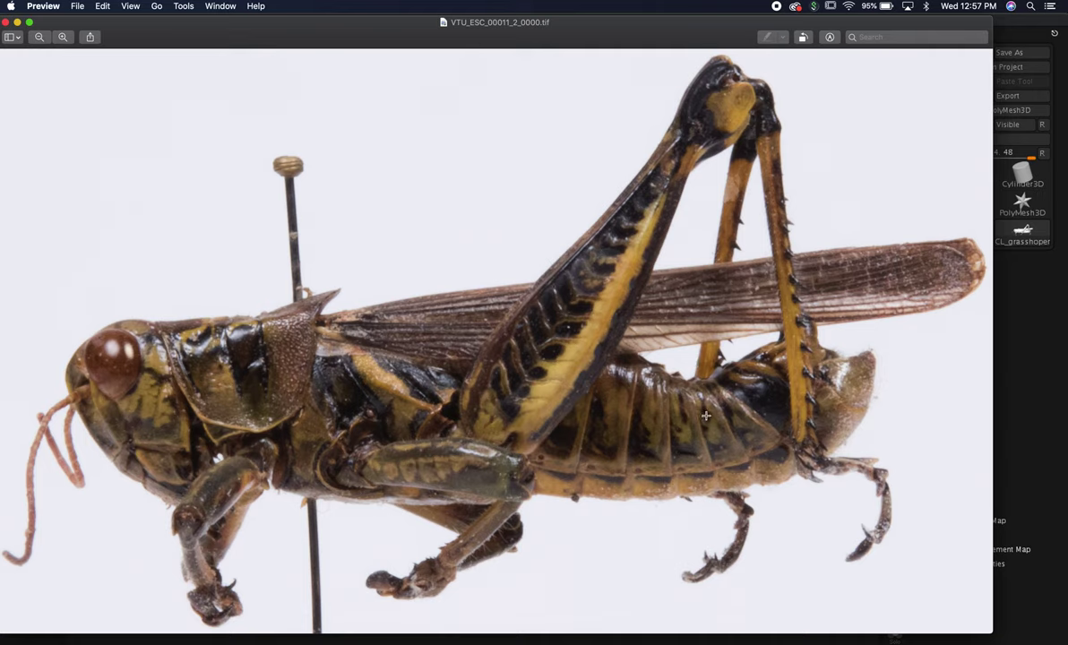
key("super+Tab")
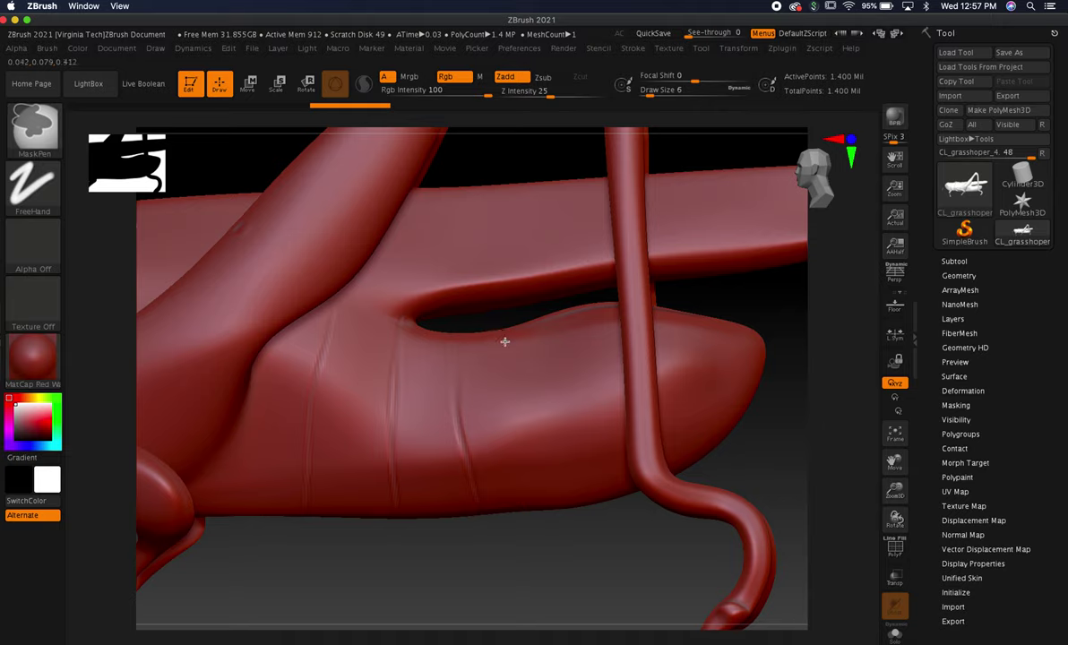
left_click_drag(522, 375, 558, 461)
left_click_drag(527, 403, 568, 482)
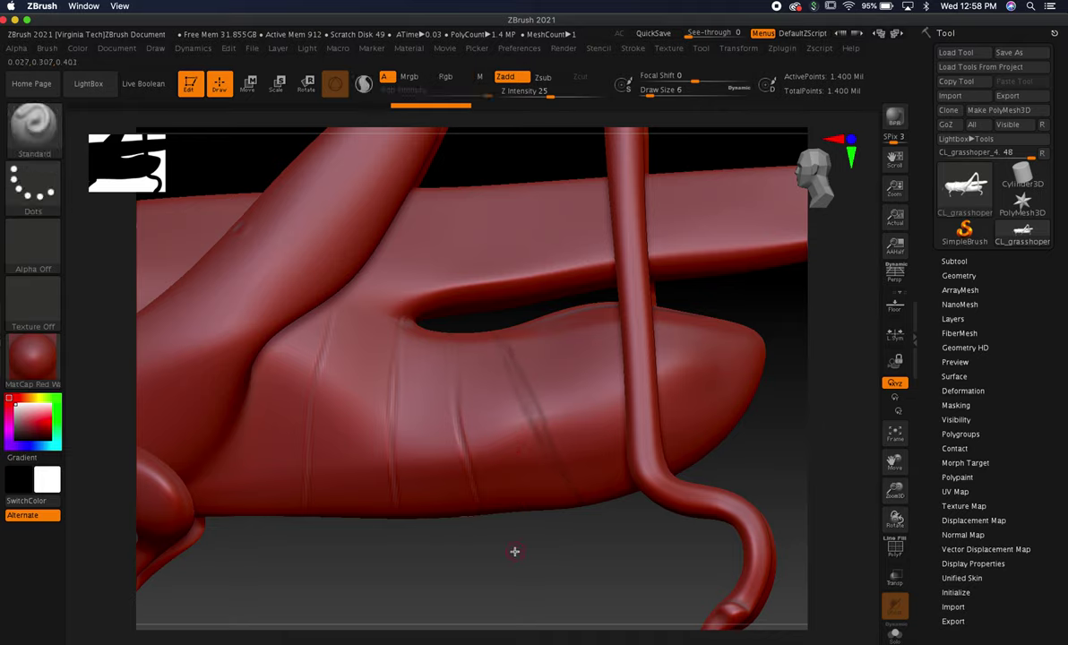
- Strengthen the fourth segment line with further Standard brush strokes from the top of the abdomen to its underside, undoing one stray stroke
mouse_move(513, 555)
left_mouse_down()
mouse_move(520, 580)
mouse_move(512, 572)
left_mouse_up()
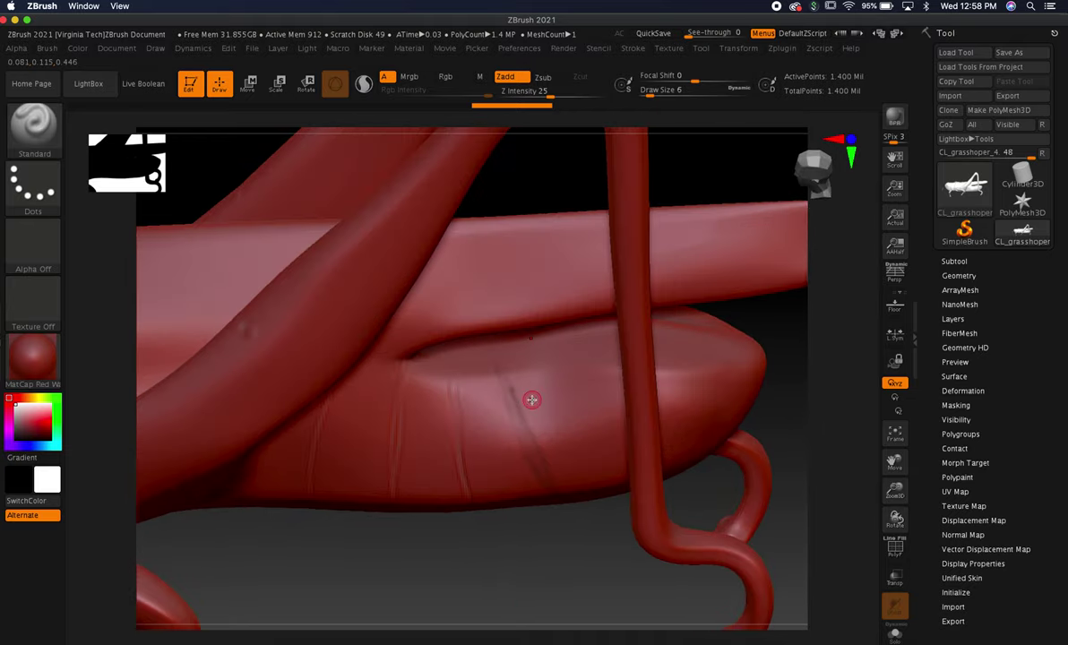
left_click_drag(506, 380, 519, 435)
mouse_move(556, 572)
left_mouse_down()
mouse_move(546, 508)
mouse_move(505, 548)
mouse_move(505, 498)
mouse_move(489, 492)
mouse_move(548, 477)
mouse_move(538, 472)
left_mouse_up()
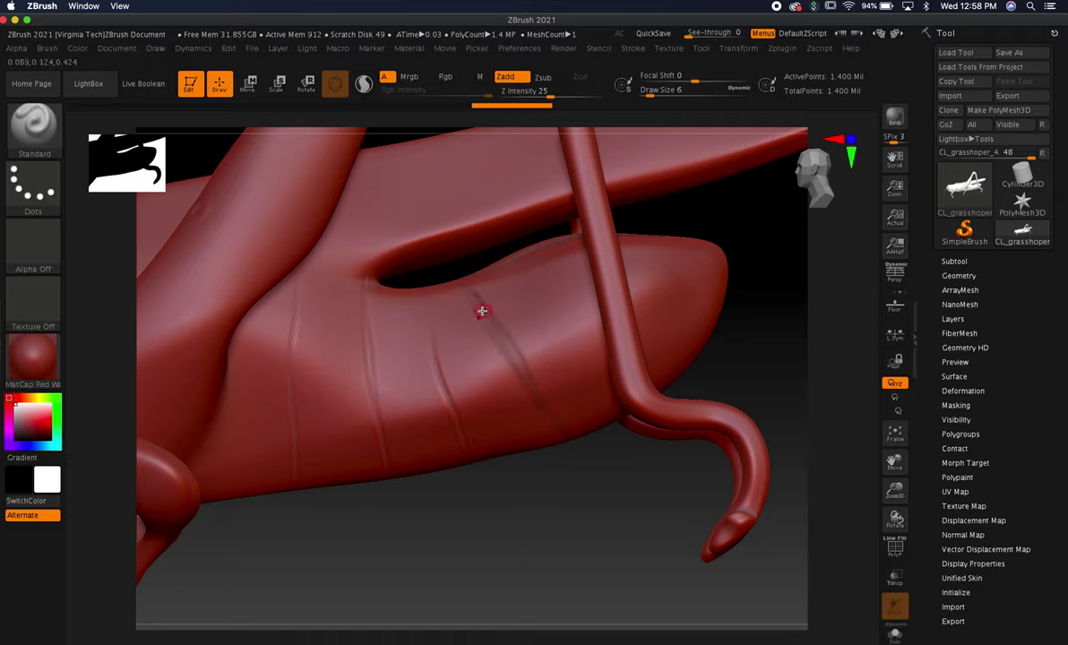
left_click_drag(493, 329, 476, 316)
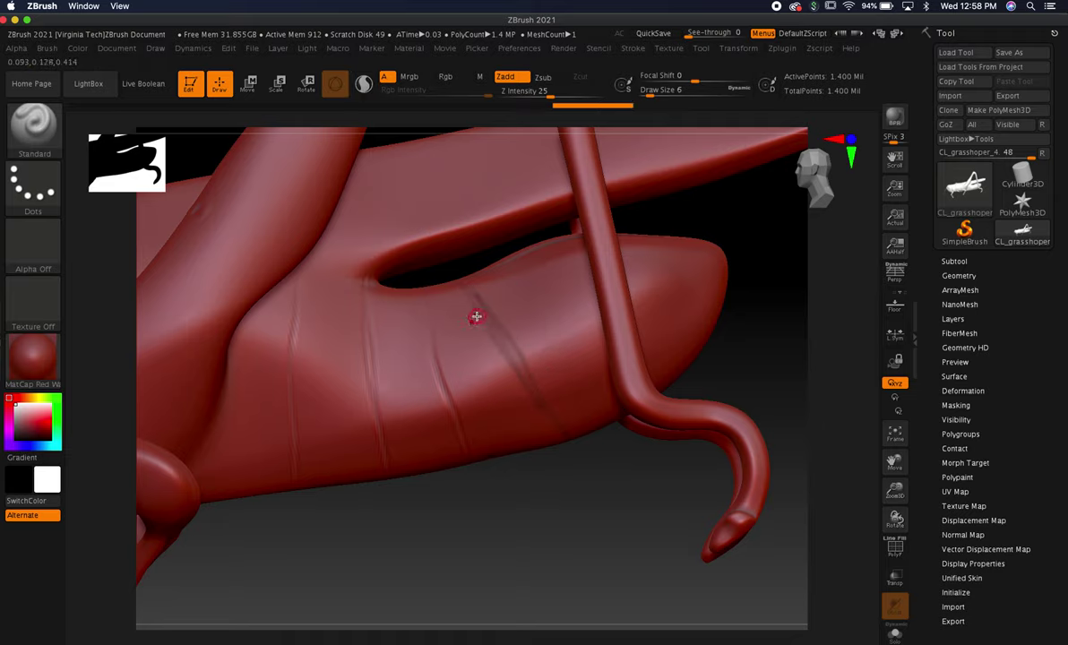
key("ctrl+z")
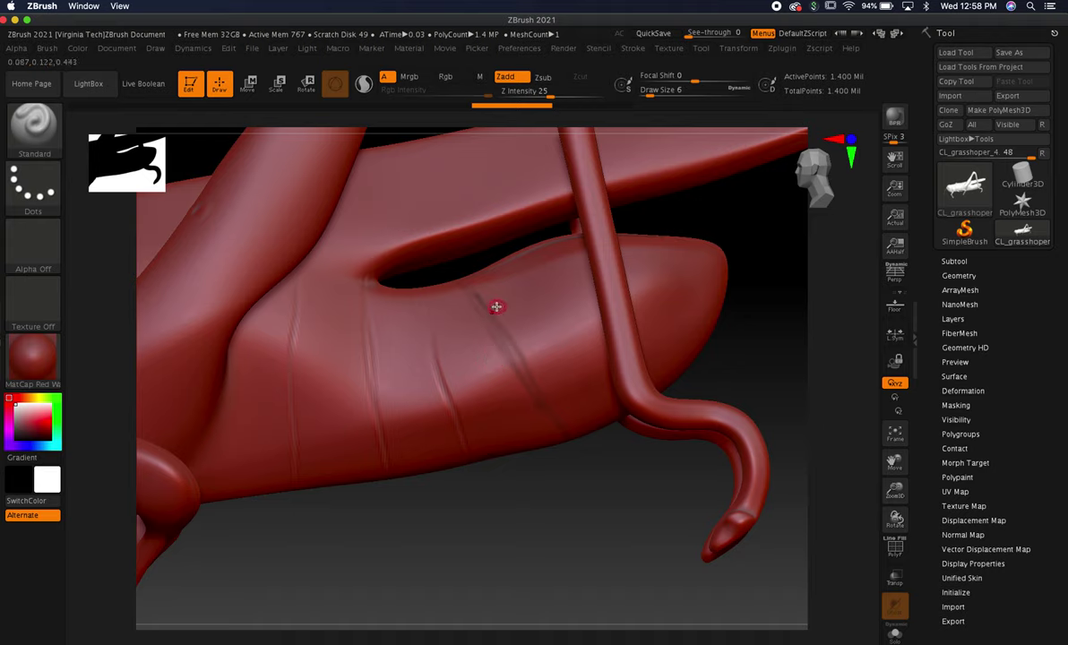
left_click_drag(483, 305, 493, 329)
left_click_drag(530, 391, 561, 429)
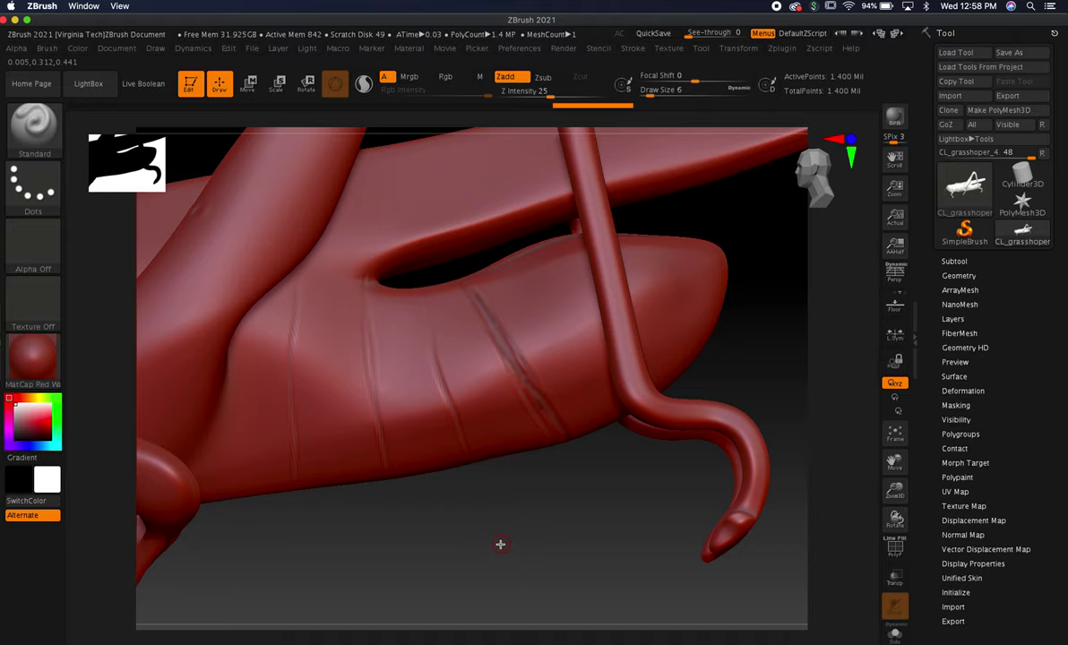
left_click_drag(500, 544, 510, 536, "shift")
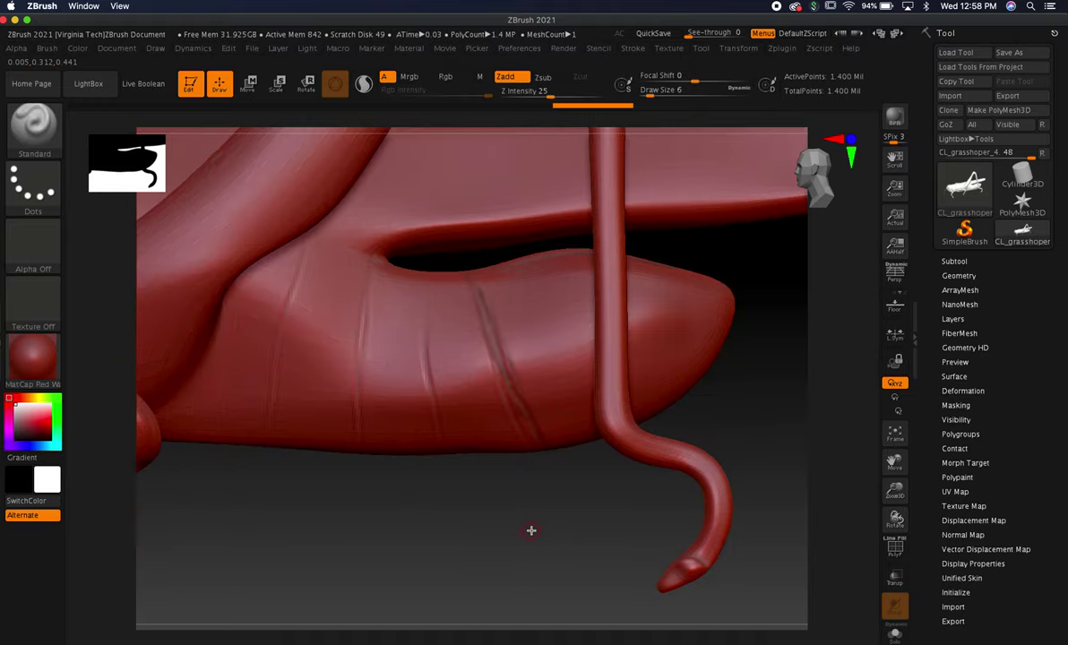
- Sculpt a fifth segment line slanting rearward down the upper abdomen, between the fourth line and the hind tibia, undoing the stray first stroke
left_click_drag(532, 534, 488, 545, "shift")
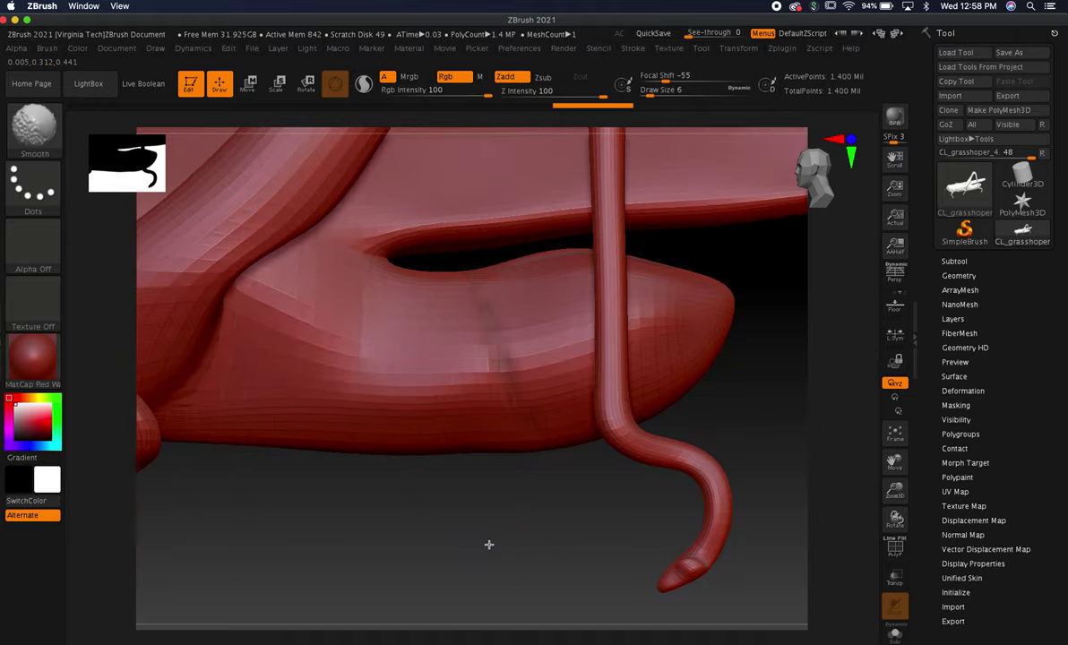
left_click_drag(894, 494, 864, 473)
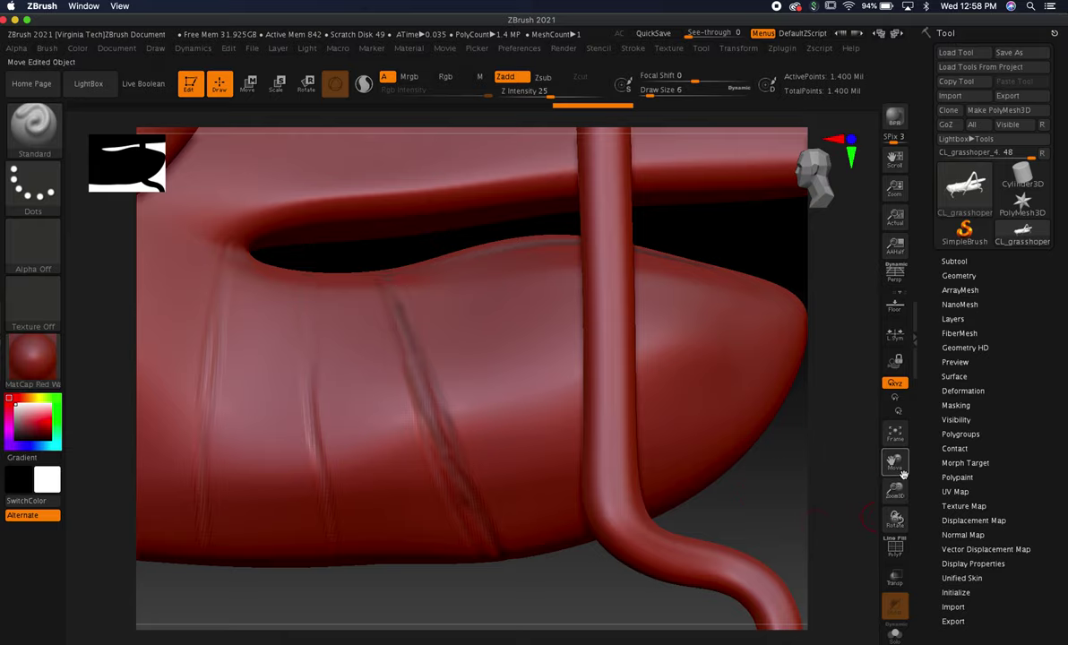
left_click_drag(894, 489, 905, 457)
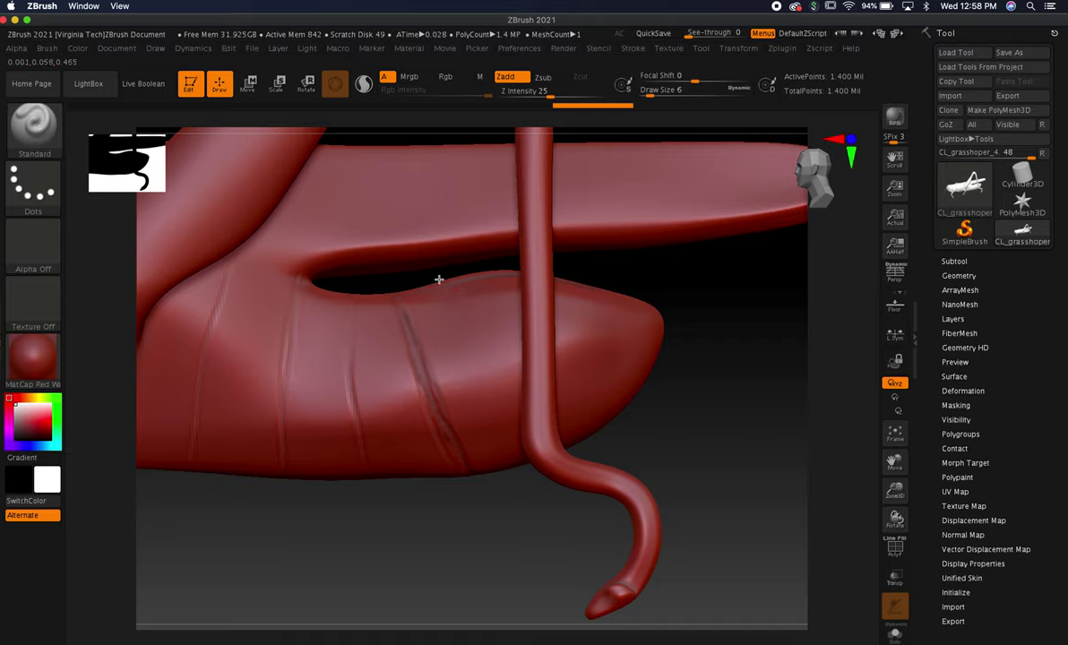
left_click_drag(479, 347, 551, 465)
key("super+z")
left_click_drag(487, 364, 489, 349)
left_click_drag(505, 389, 447, 316)
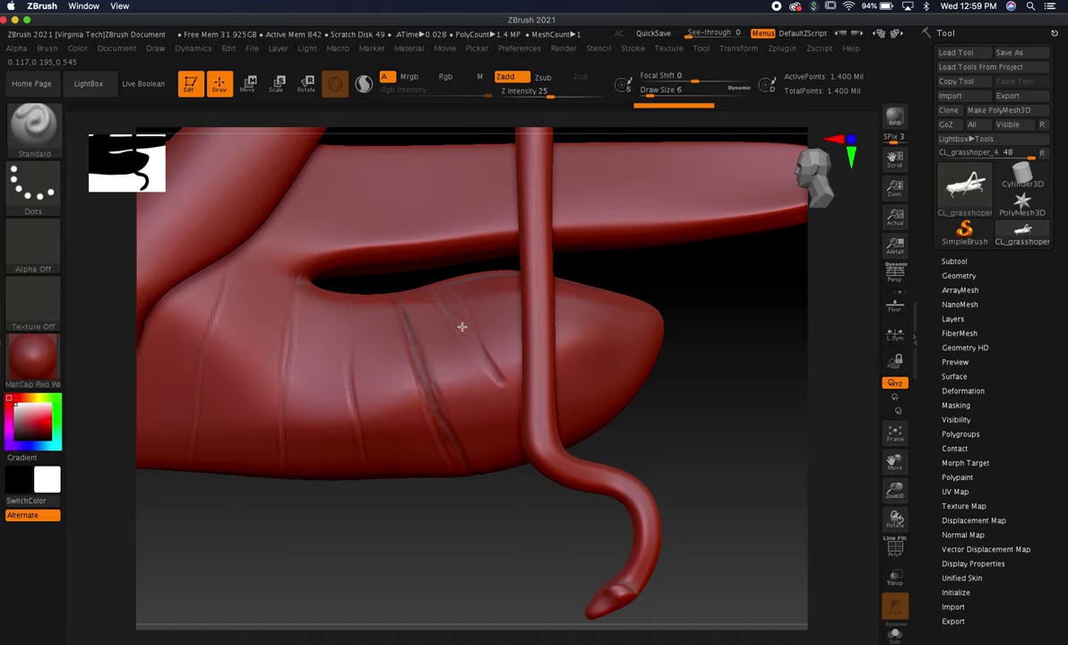
- Continue the fifth segment line down the side of the abdomen towards its underside, beside the hind tibia
left_click_drag(663, 448, 660, 396)
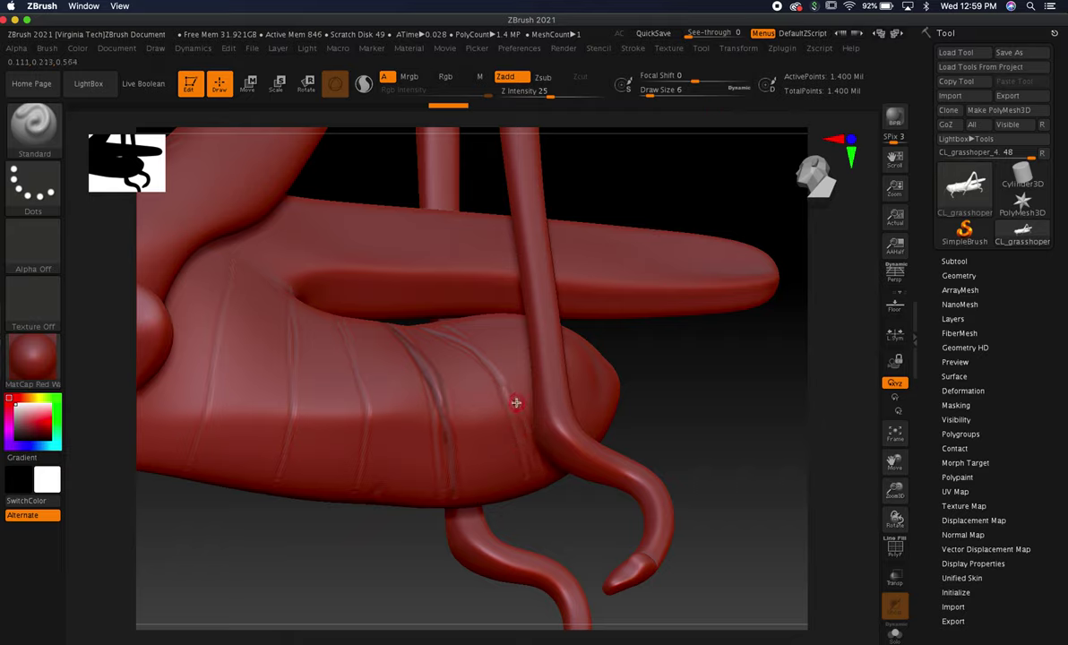
left_click_drag(719, 360, 535, 344)
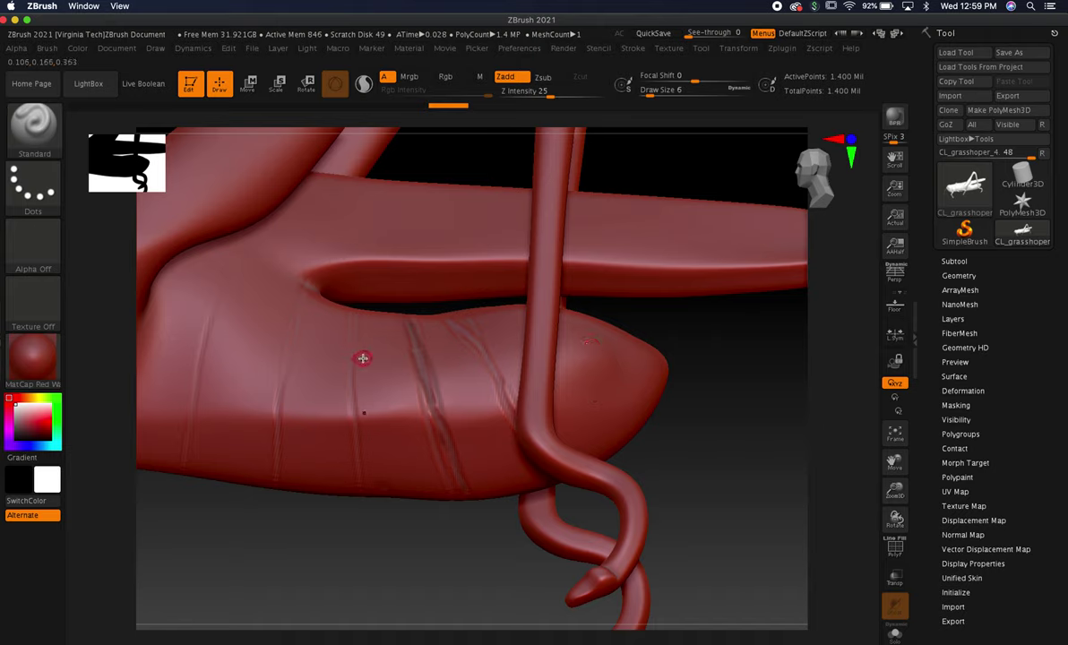
left_click_drag(730, 380, 725, 410)
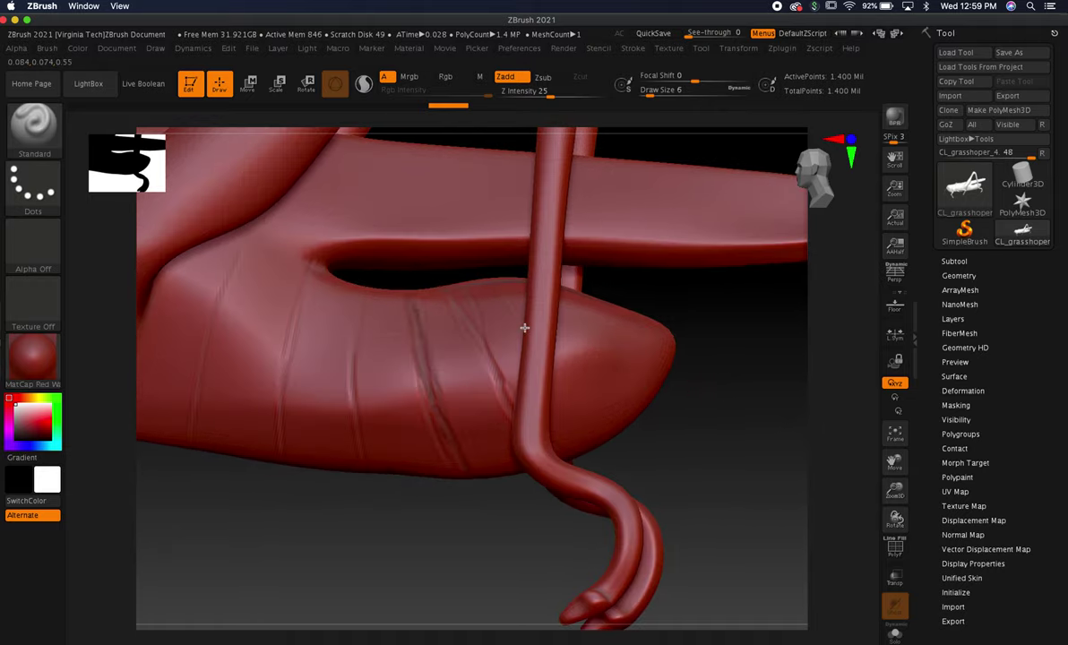
- Sculpt two slanting segment lines on the abdomen behind the hind tibia and curve the rearmost one up around the tip
left_click_drag(684, 431, 566, 349)
left_click_drag(728, 319, 754, 362)
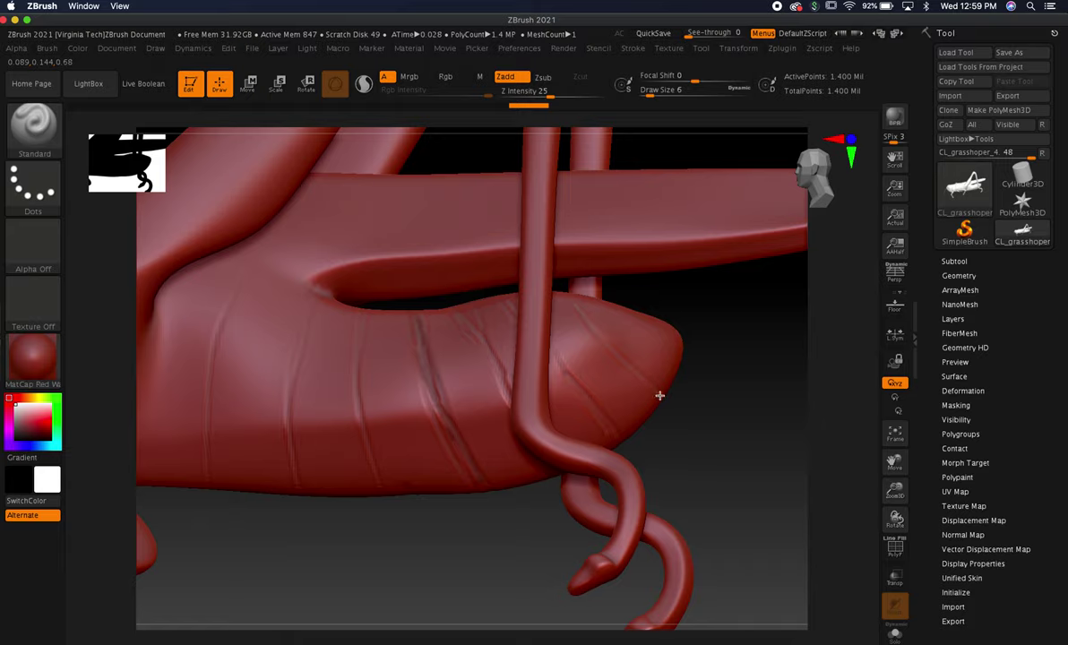
left_click_drag(703, 304, 556, 253)
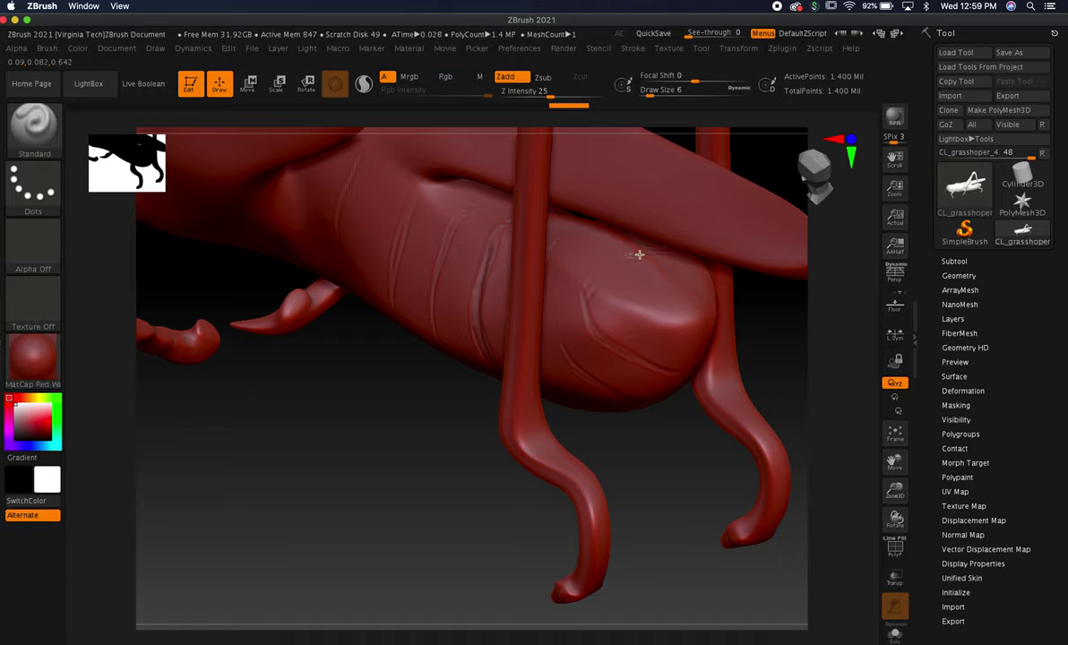
mouse_move(598, 291)
left_mouse_down()
mouse_move(599, 333)
mouse_move(644, 416)
left_mouse_up()
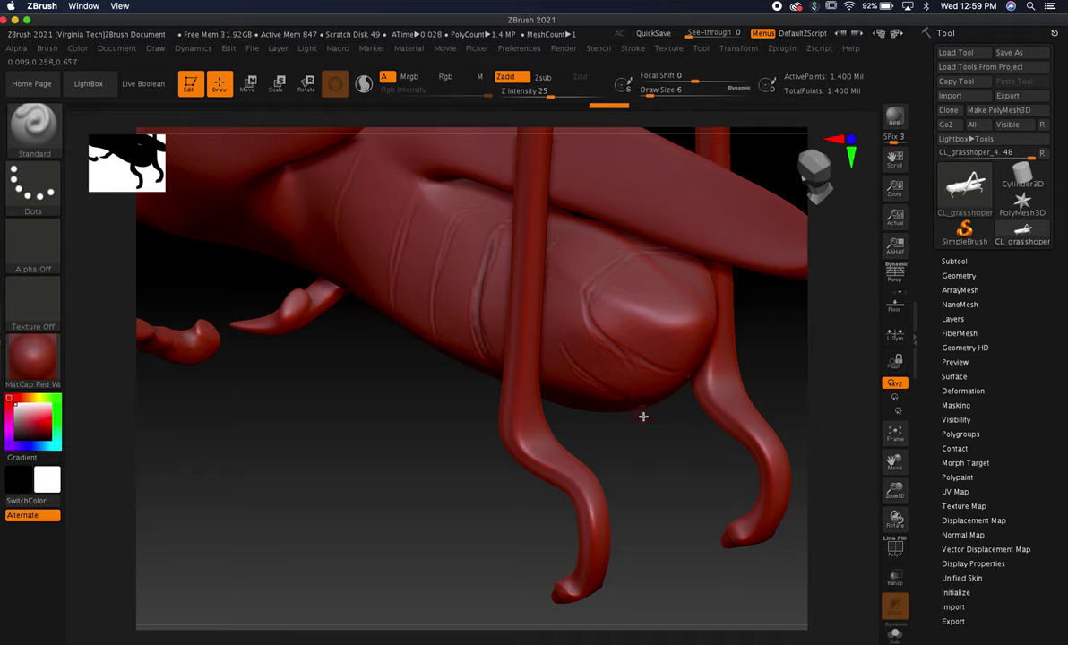
- Extend the segment line just behind the hind tibia up the abdomen's flank, ahead of the curved line at the tip
left_click_drag(640, 467, 688, 482)
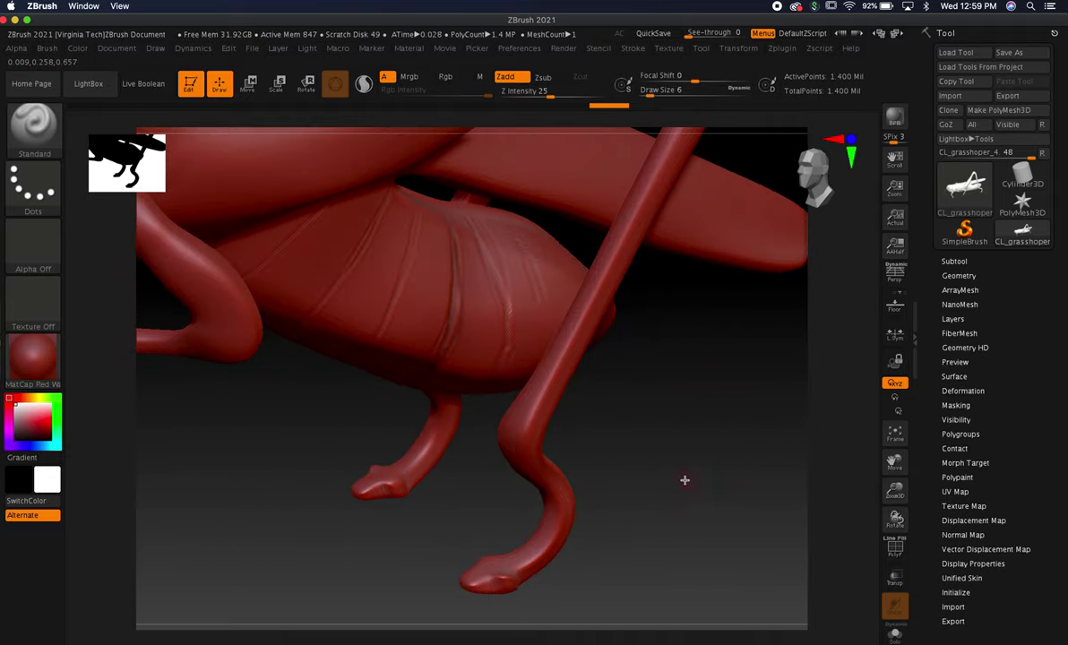
left_click_drag(645, 303, 573, 288)
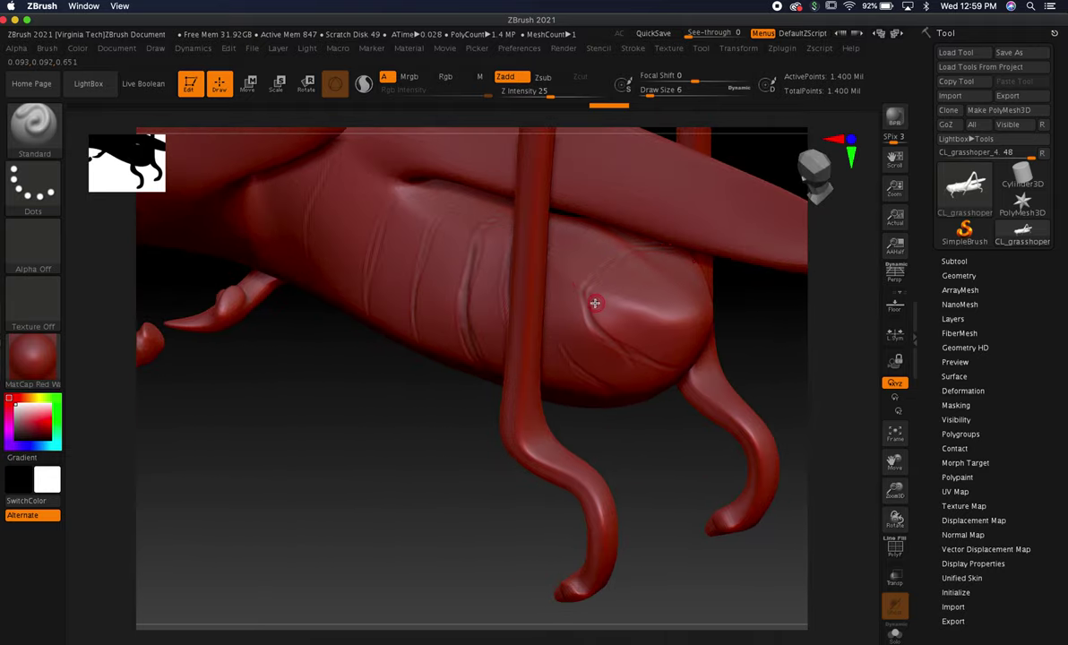
left_click_drag(643, 467, 608, 417)
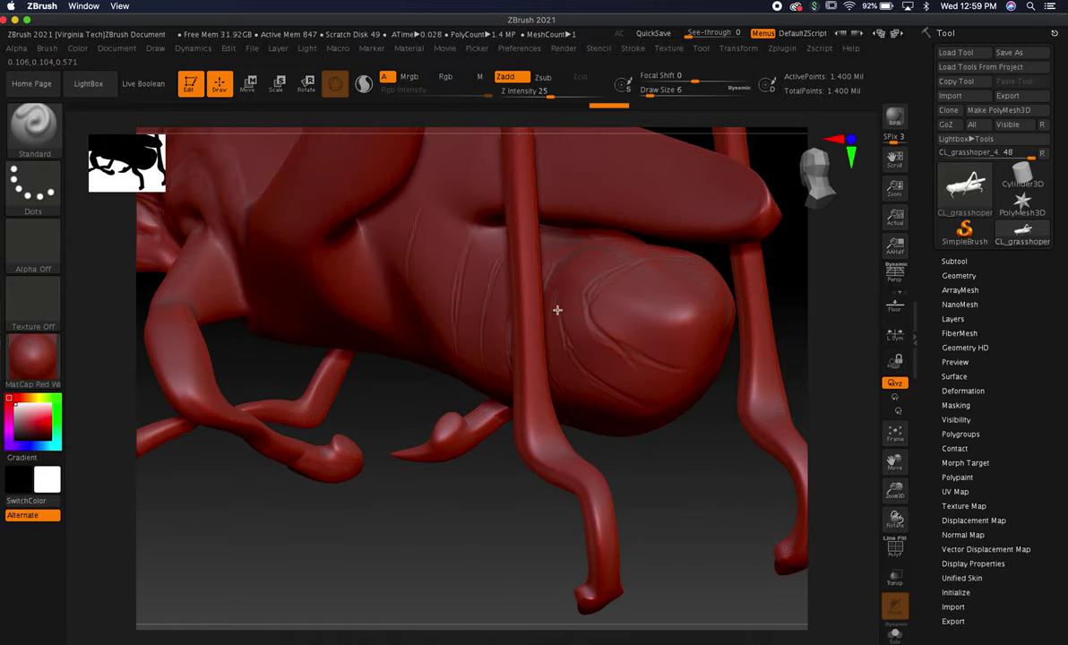
- Strengthen the fifth and fourth segment lines and carry them down onto the underside of the abdomen
left_click_drag(644, 479, 699, 460)
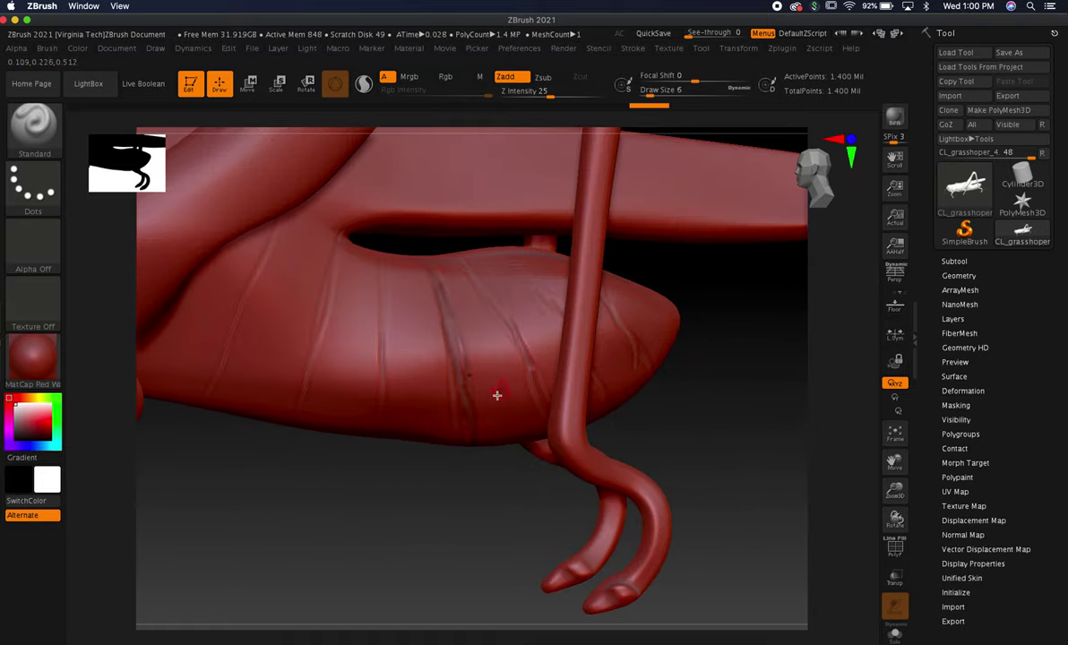
left_click_drag(476, 468, 527, 403)
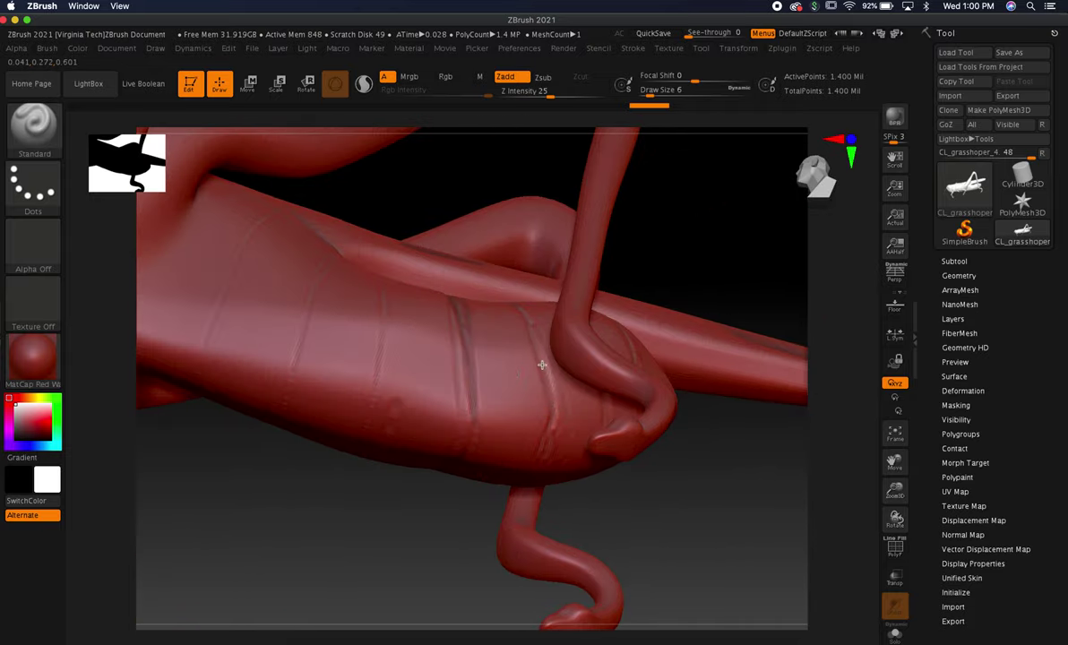
left_click_drag(541, 403, 527, 315)
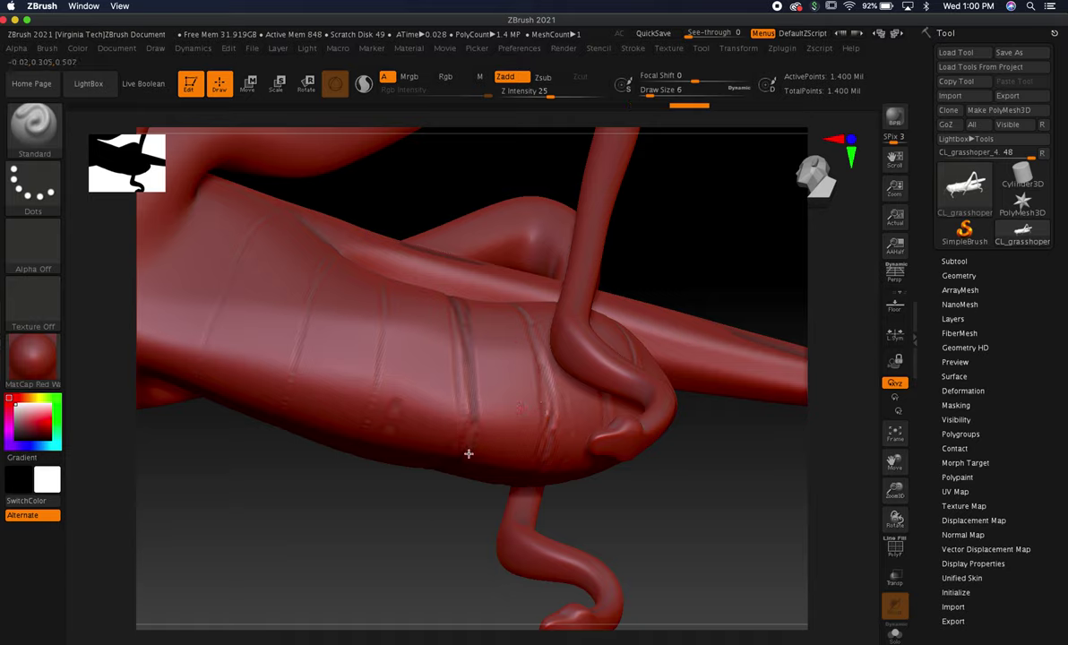
left_click_drag(468, 446, 464, 416)
- Deepen the third segment line along its length with repeated Standard brush strokes, carrying it onto the abdomen's underside
mouse_move(382, 421)
left_mouse_down()
mouse_move(376, 379)
mouse_move(387, 325)
left_mouse_up()
left_click_drag(370, 480, 394, 570)
left_click_drag(418, 462, 396, 491)
left_click_drag(532, 516, 537, 563)
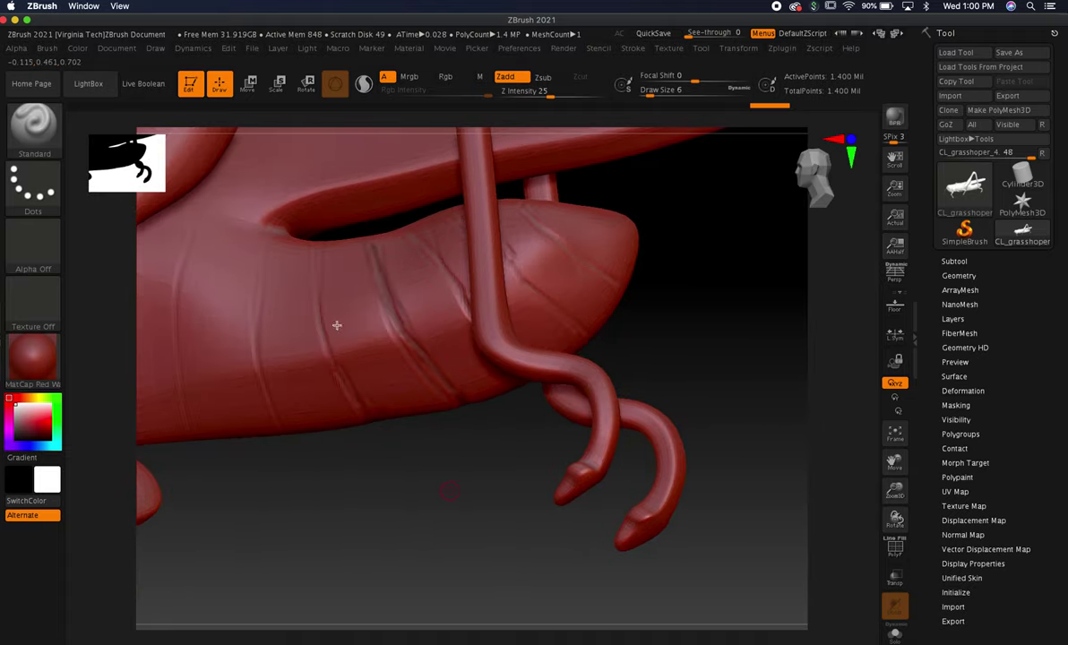
left_click_drag(329, 368, 336, 381)
left_click_drag(453, 507, 412, 448)
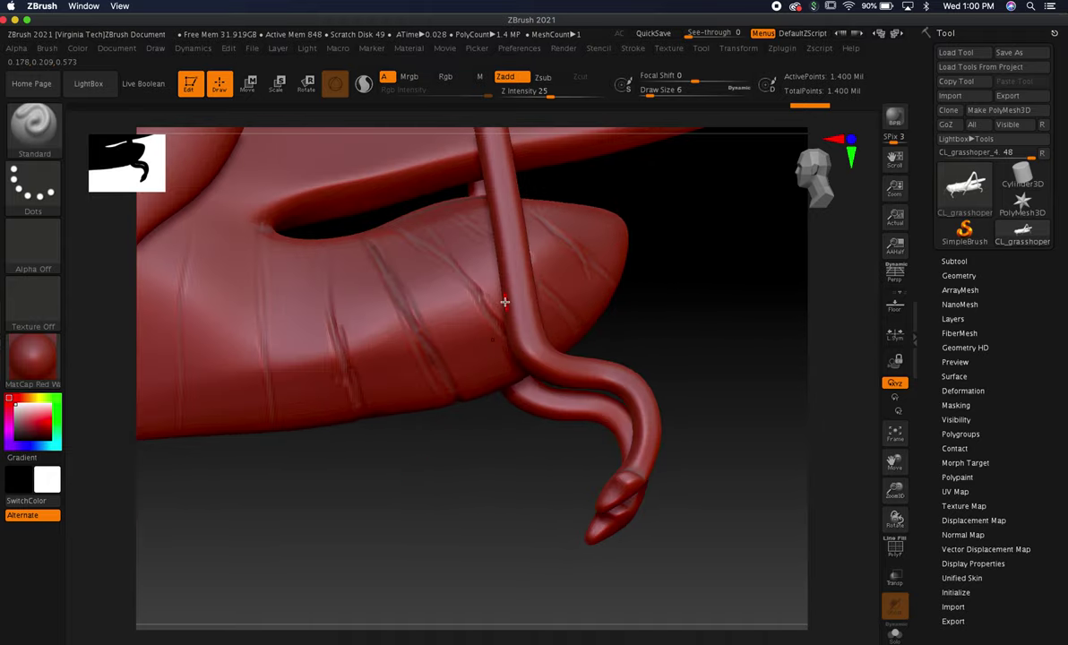
left_click_drag(403, 455, 445, 439)
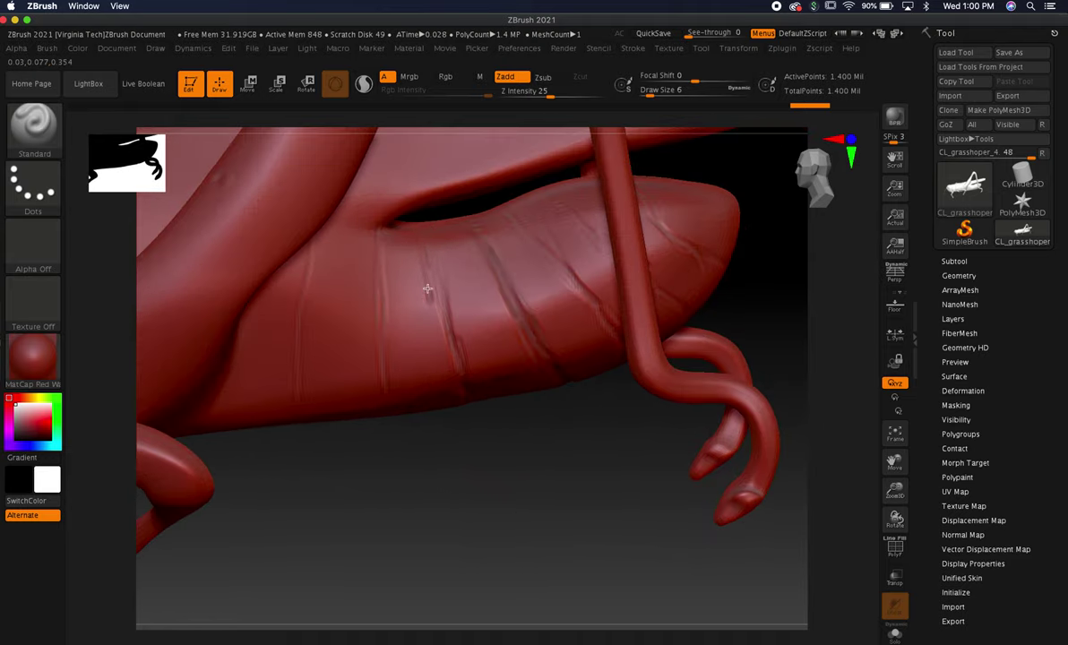
left_click_drag(442, 328, 444, 335)
- Deepen the second segment line from below the wing base down to the underside of the abdomen
left_click_drag(376, 263, 377, 307)
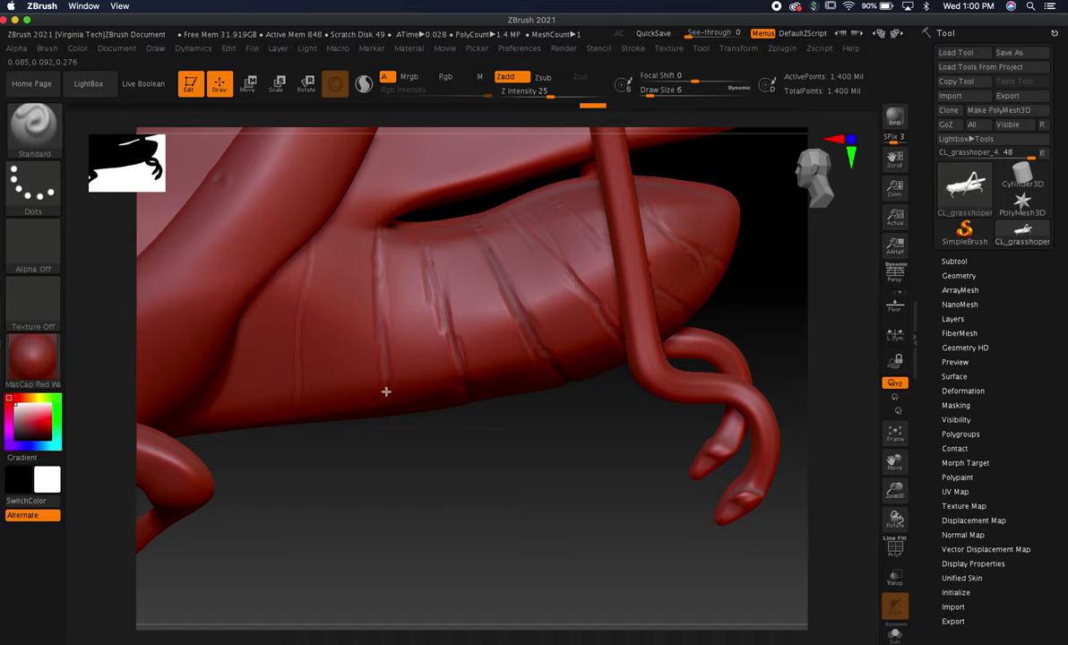
left_click_drag(445, 498, 424, 412)
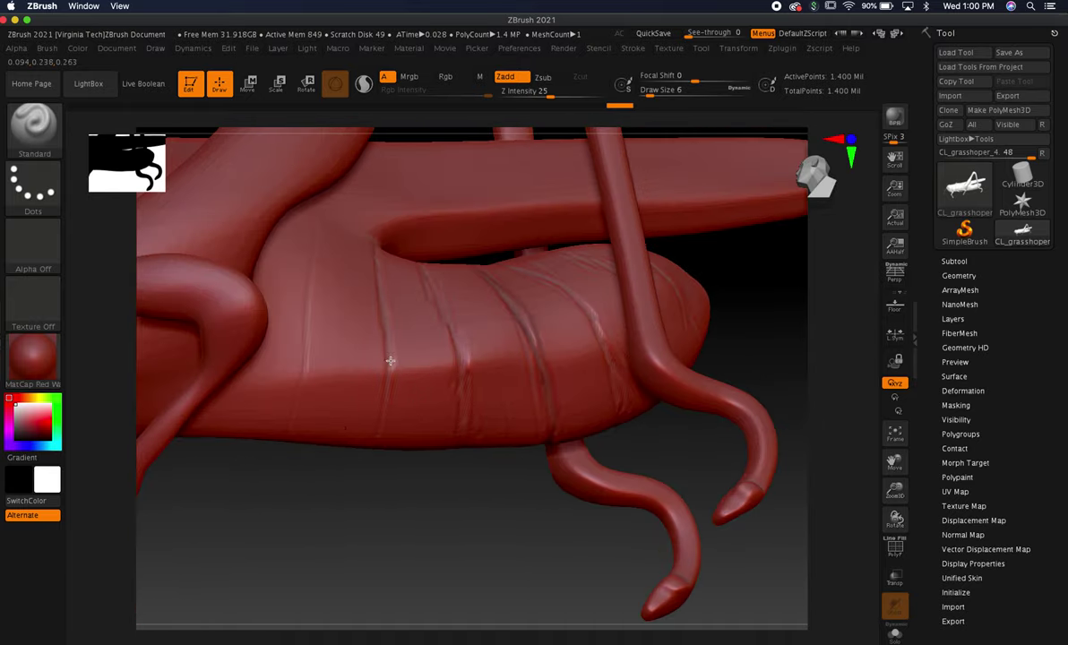
left_click_drag(432, 523, 389, 422)
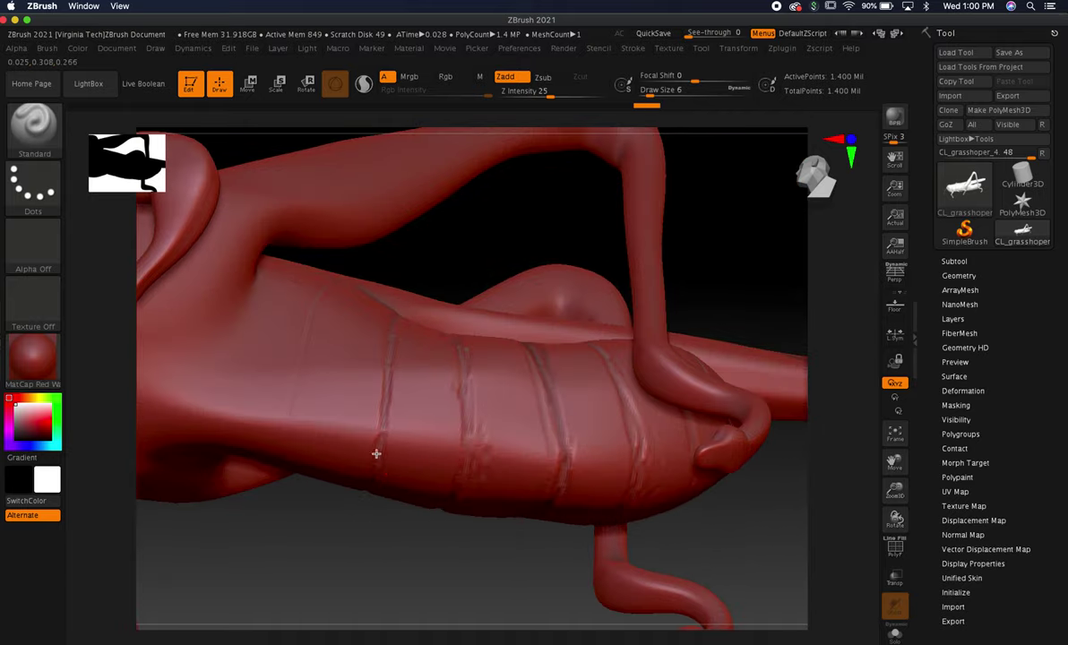
- Deepen the first segment line, curve its upper end towards the wing base, and add short strokes above the second line
left_click_drag(286, 488, 257, 428)
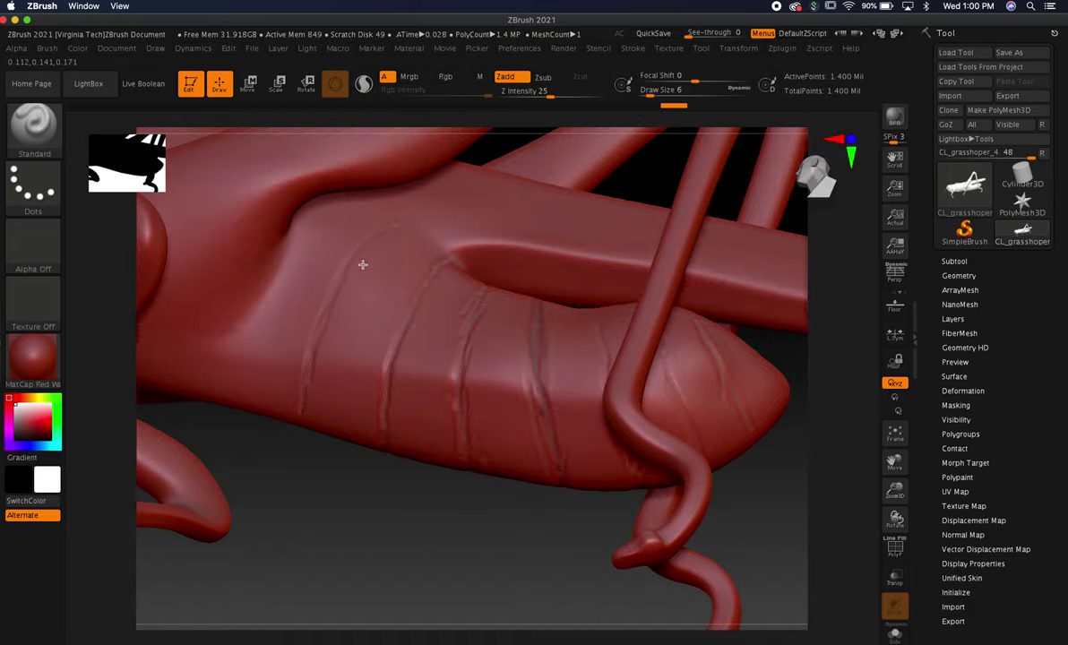
left_click_drag(365, 261, 349, 286)
mouse_move(417, 228)
left_mouse_down()
mouse_move(409, 226)
mouse_move(455, 270)
mouse_move(431, 252)
left_mouse_up()
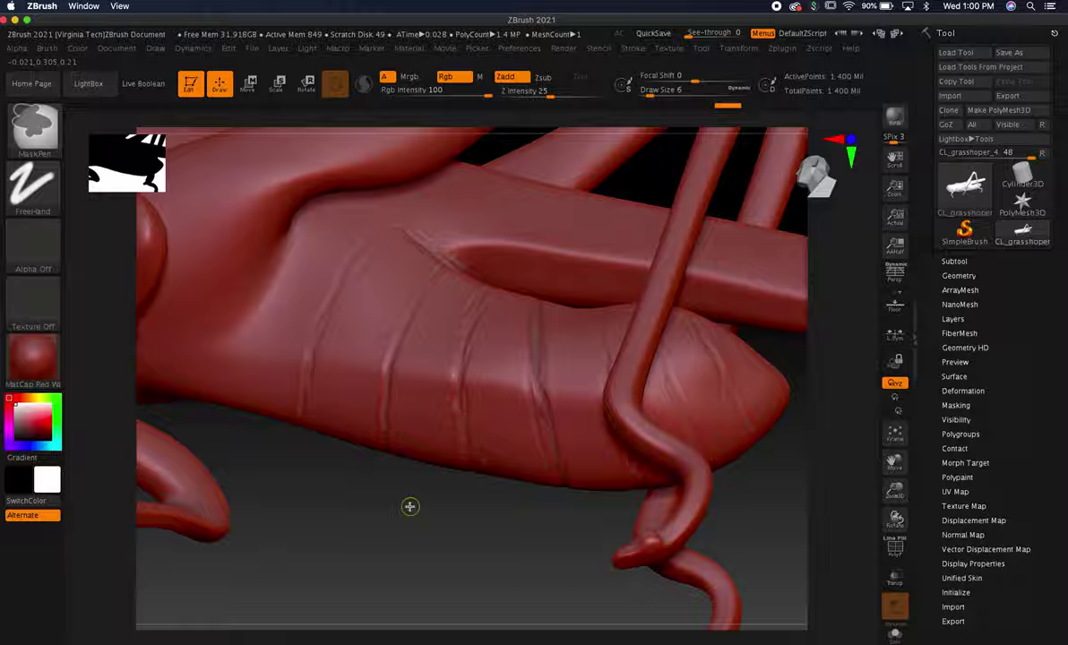
- Check the specimen photo in Preview and sculpt another segment line in ZBrush ahead of the first, beside the hind leg base
key("super+Tab")
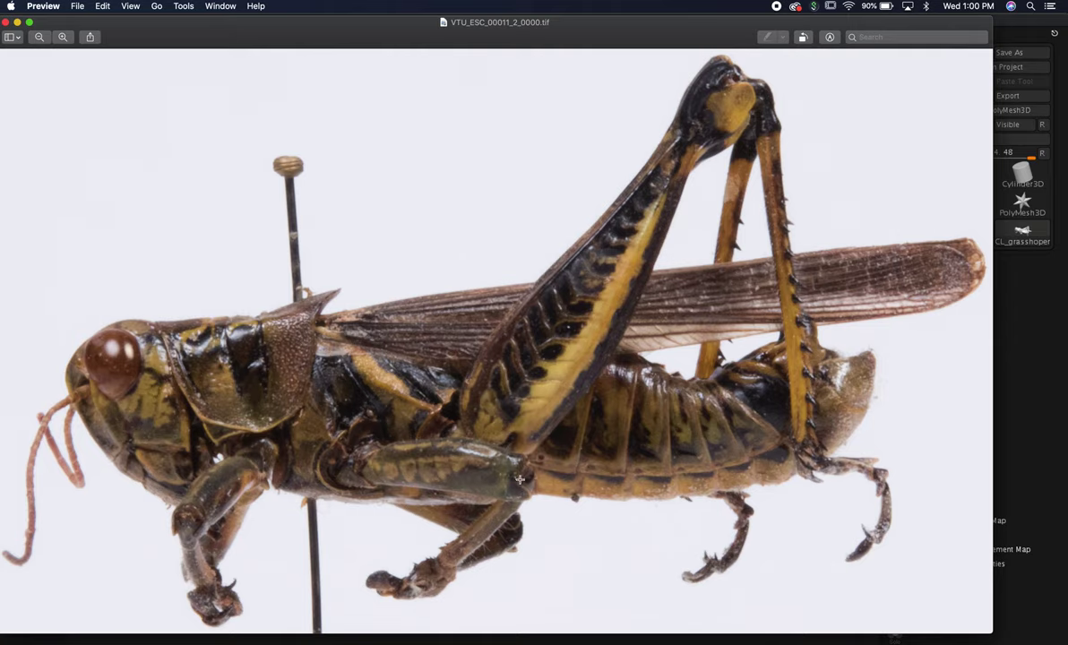
key("super+Tab")
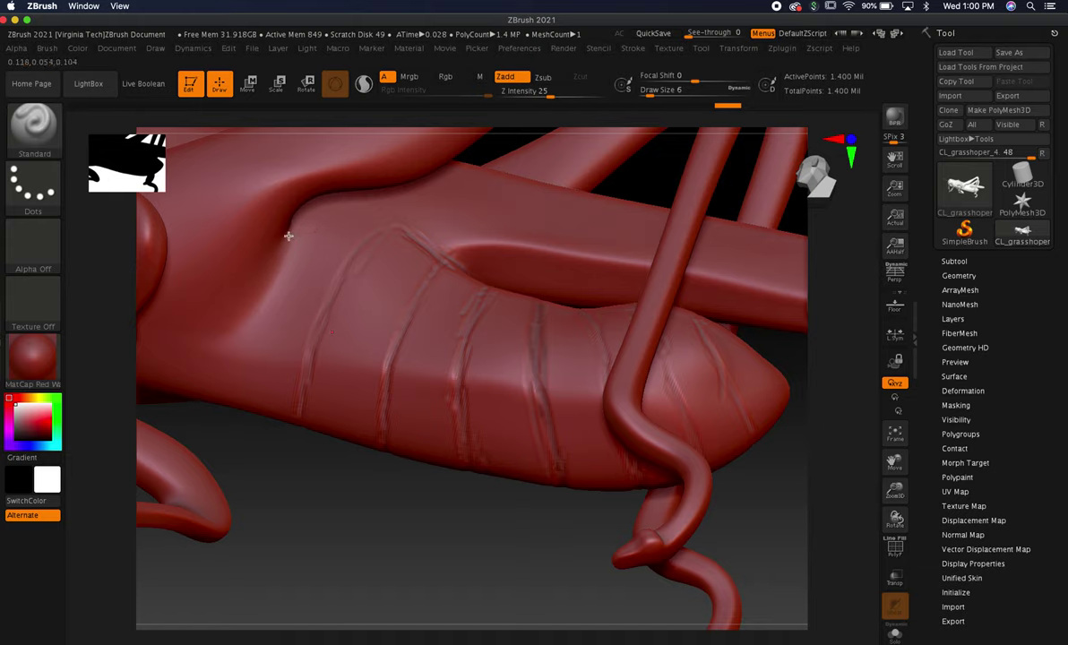
mouse_move(258, 262)
left_mouse_down()
mouse_move(224, 337)
mouse_move(239, 376)
mouse_move(260, 288)
mouse_move(285, 246)
left_mouse_up()
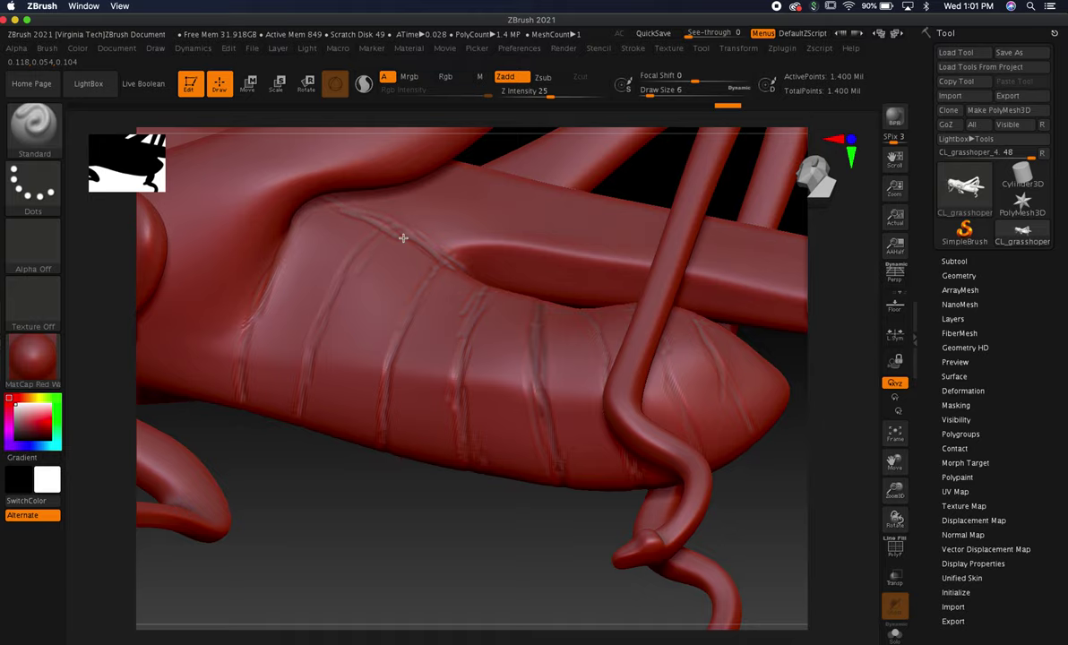
- Build up a lengthwise ridge below the wing base, joining the upper ends of the front segment lines
left_click_drag(404, 232, 389, 239)
mouse_move(365, 483)
left_mouse_down()
mouse_move(414, 515)
mouse_move(383, 529)
left_mouse_up()
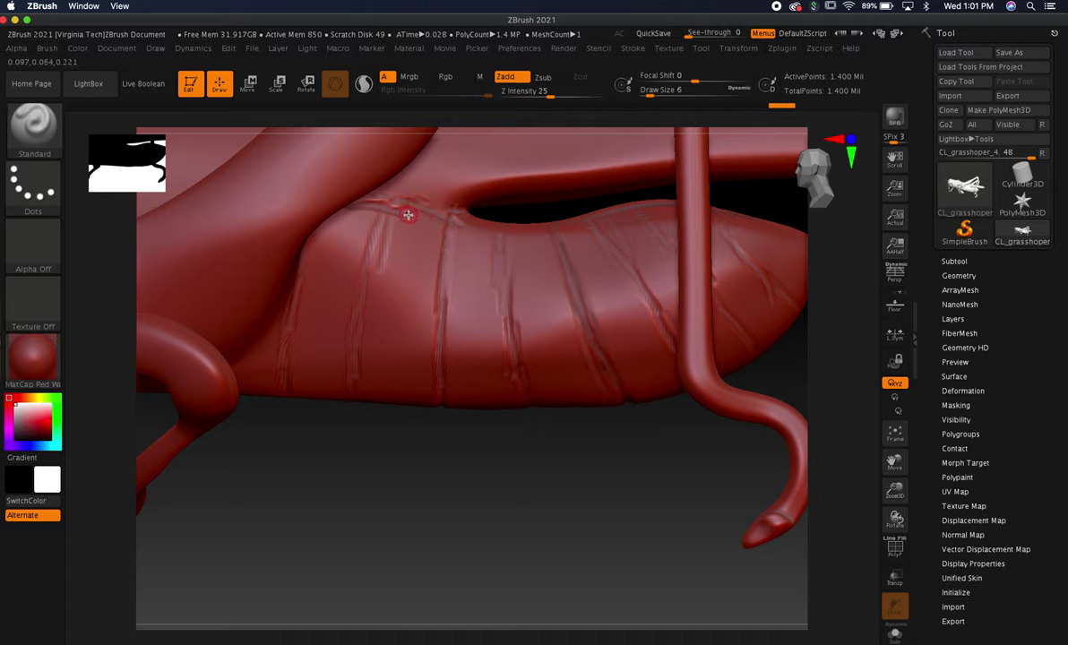
mouse_move(402, 208)
left_mouse_down()
mouse_move(387, 200)
mouse_move(472, 207)
left_mouse_up()
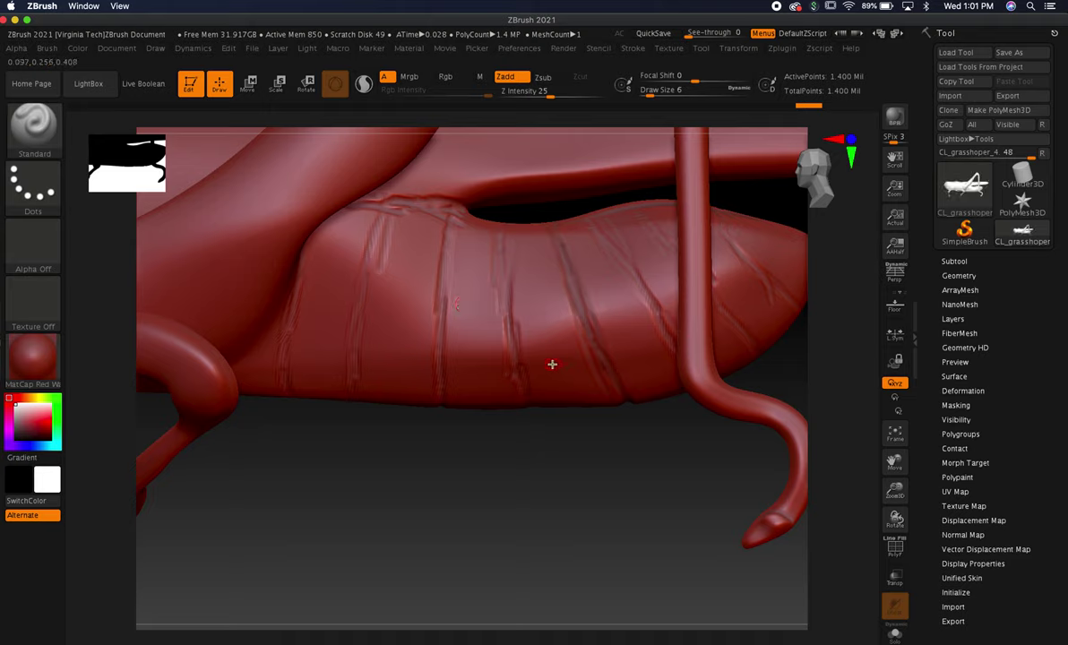
- Extend the upper ends of the third and fourth segment lines towards the top of the abdomen under the wing
left_click_drag(478, 447, 453, 304)
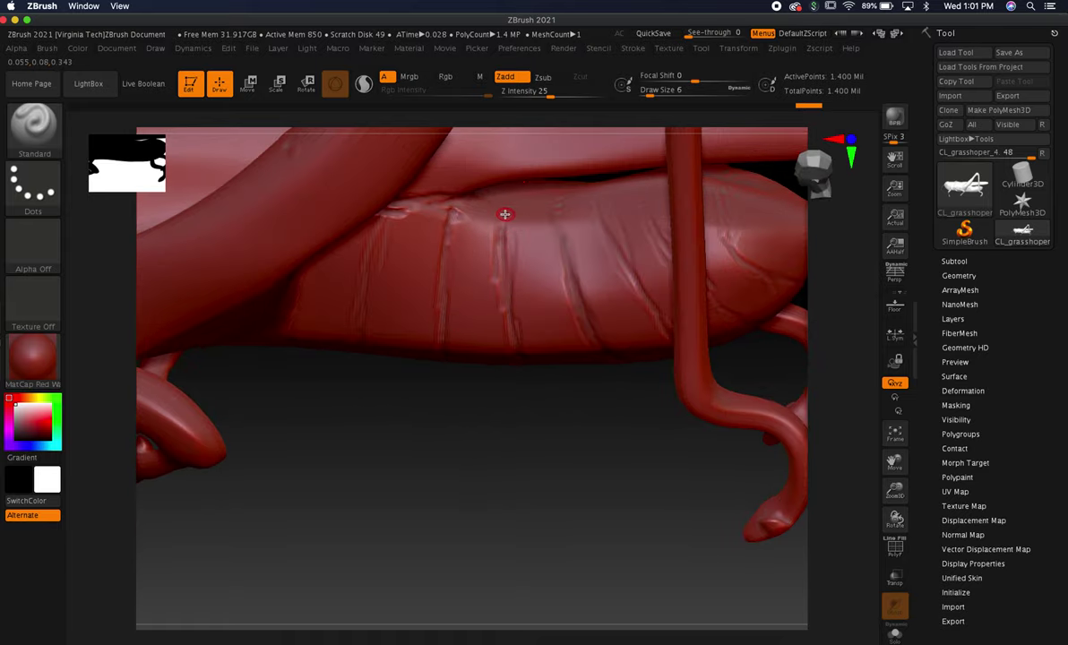
mouse_move(500, 232)
left_mouse_down()
mouse_move(504, 209)
mouse_move(558, 232)
left_mouse_up()
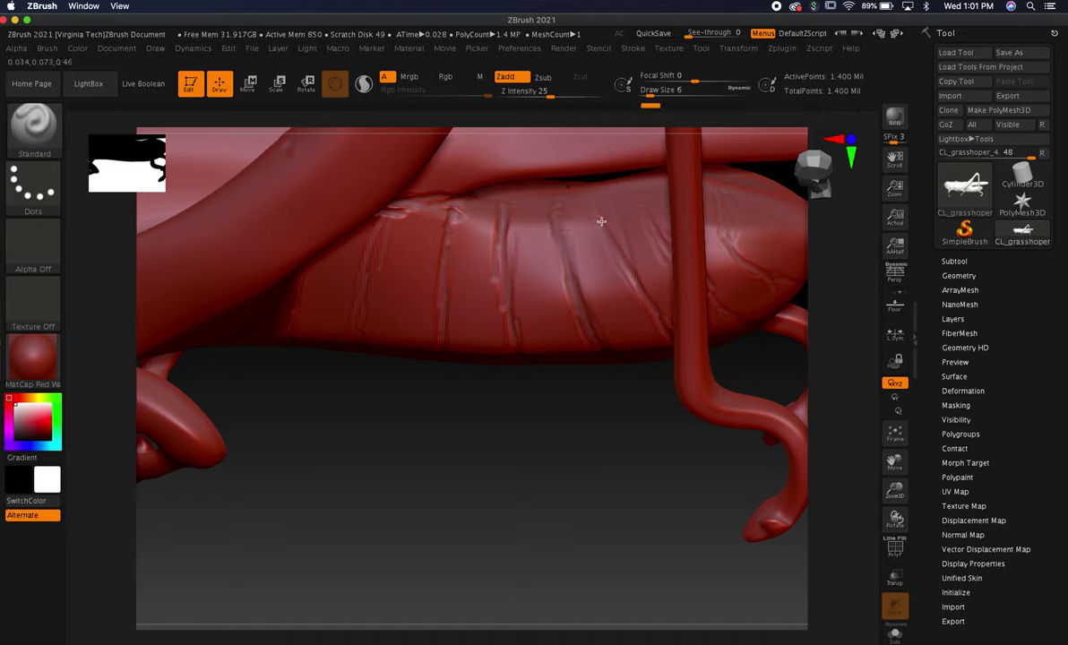
mouse_move(594, 196)
left_mouse_down()
mouse_move(599, 213)
mouse_move(555, 205)
mouse_move(556, 218)
left_mouse_up()
key("ctrl+shift+z")
- Strengthen the upper part of the fifth segment line ahead of the hind tibia with further Standard brush strokes
left_click_drag(528, 454, 501, 339)
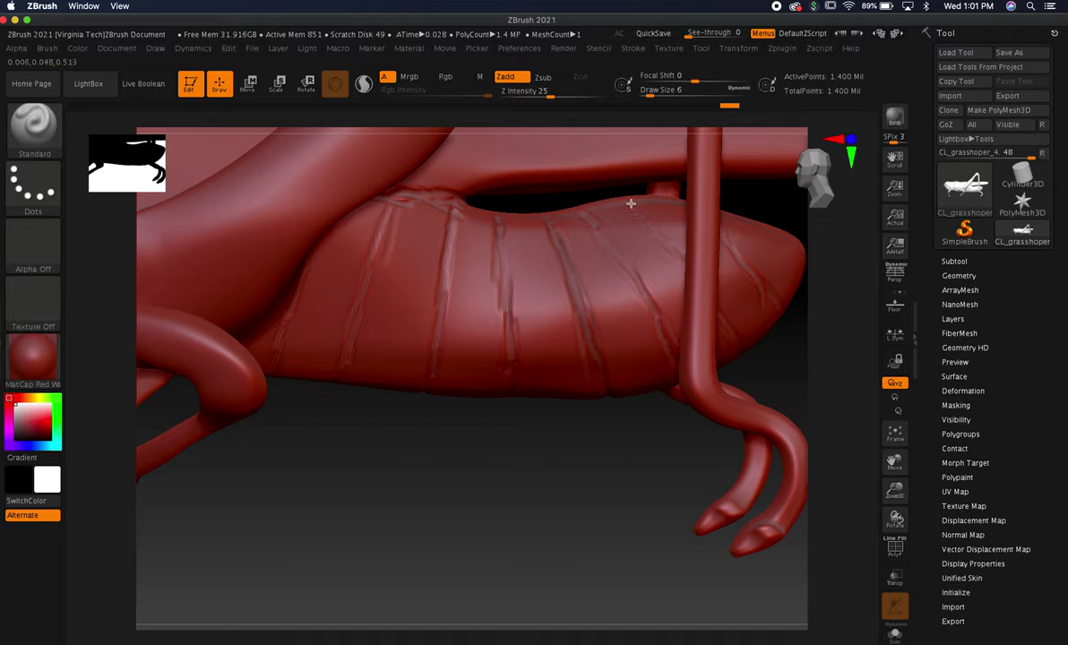
left_click_drag(630, 203, 646, 230)
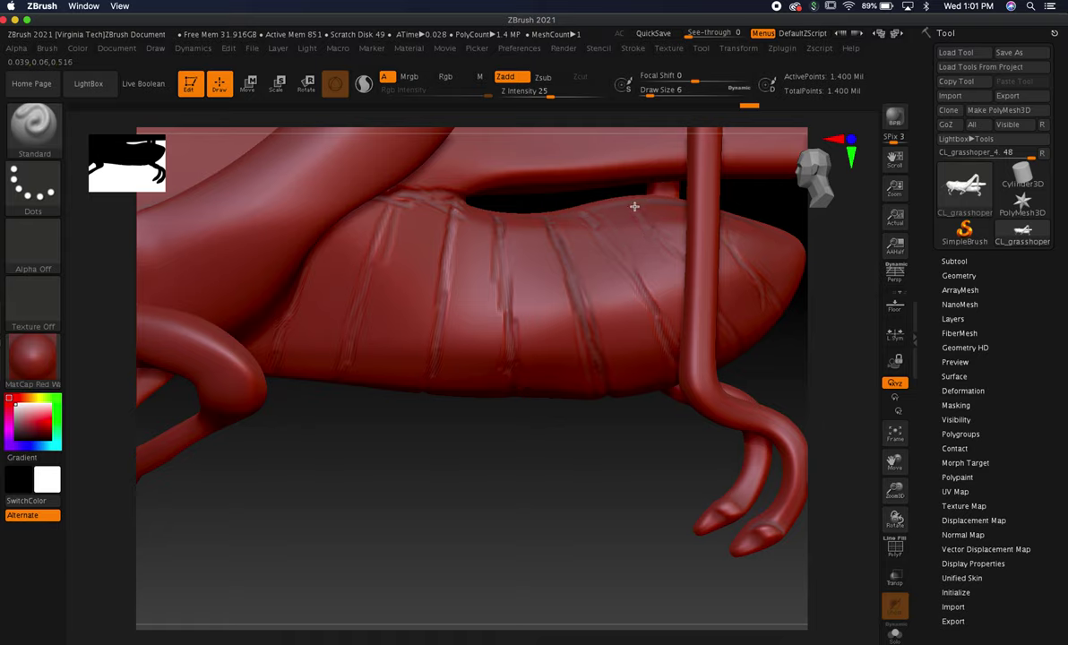
left_click_drag(634, 207, 636, 303)
left_click_drag(557, 423, 536, 465)
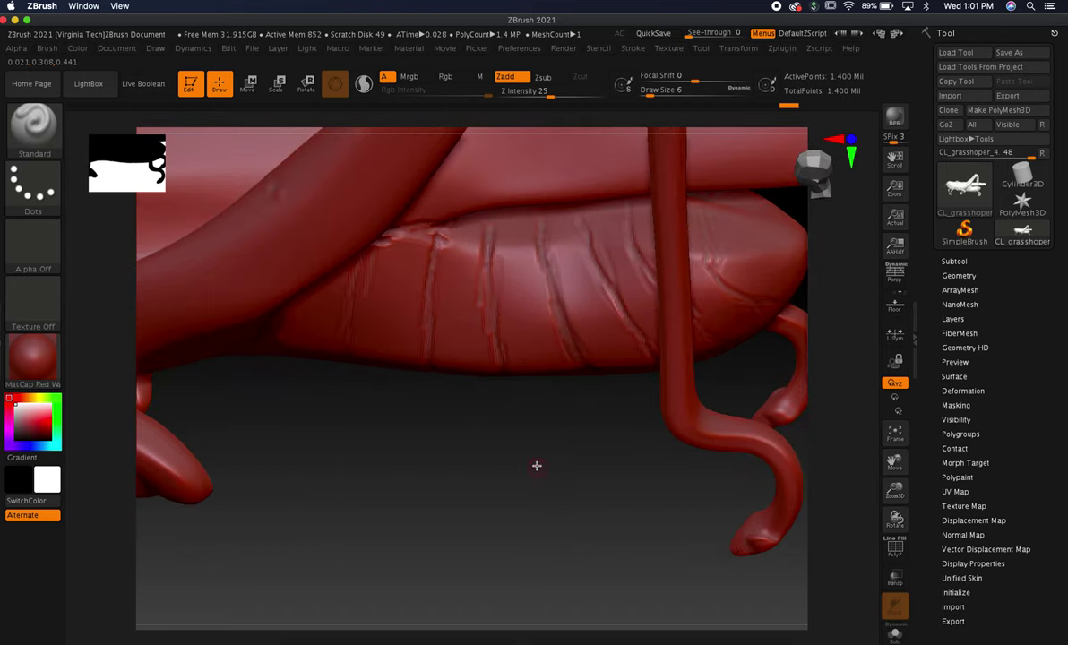
- Extend the segment line just behind the hind tibia up towards the top of the abdomen
left_click(707, 216)
left_click_drag(707, 208, 722, 274)
left_click_drag(497, 448, 486, 361)
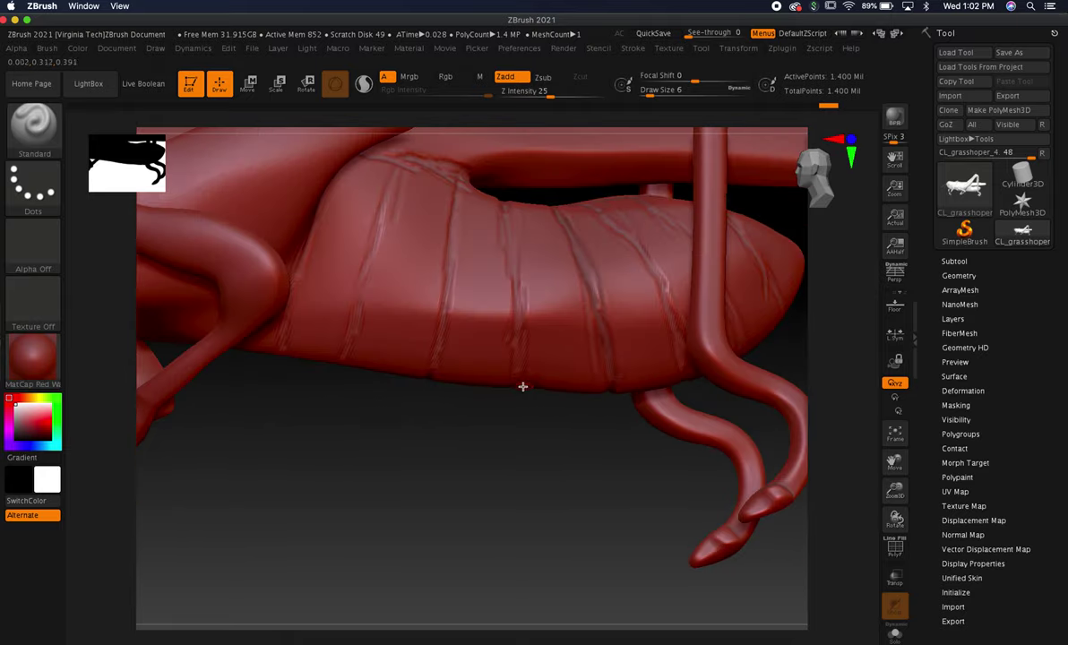
- Compare with the specimen photo and sculpt the front part of a lengthwise line low on the abdomen's side, crossing the first segment lines
left_click_drag(514, 445, 565, 467)
key("super+Tab")
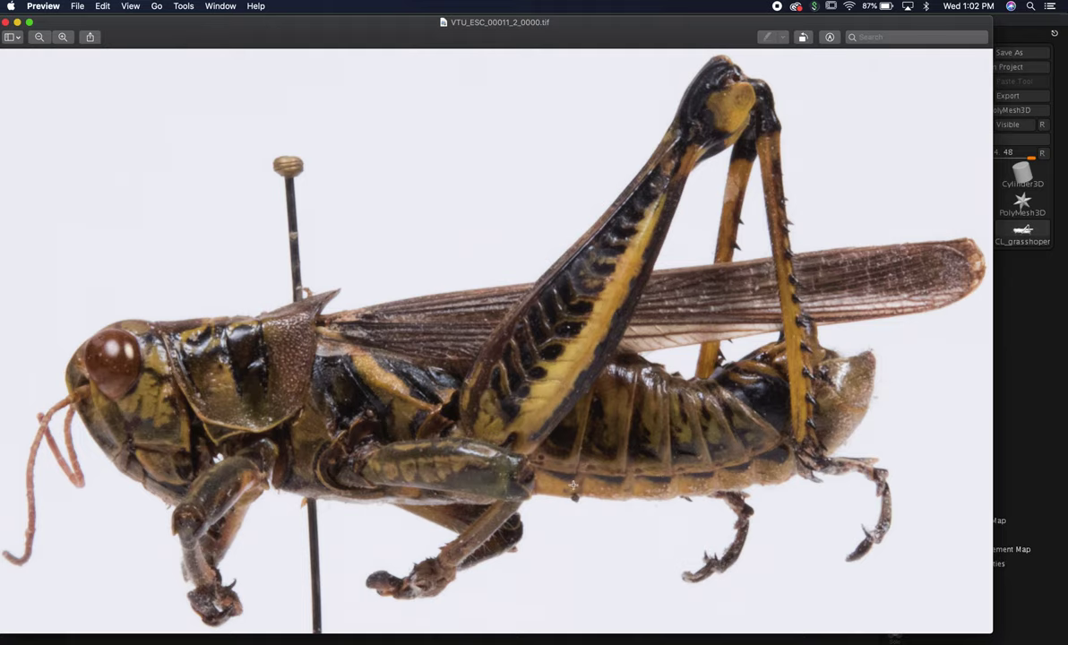
key("super+Tab")
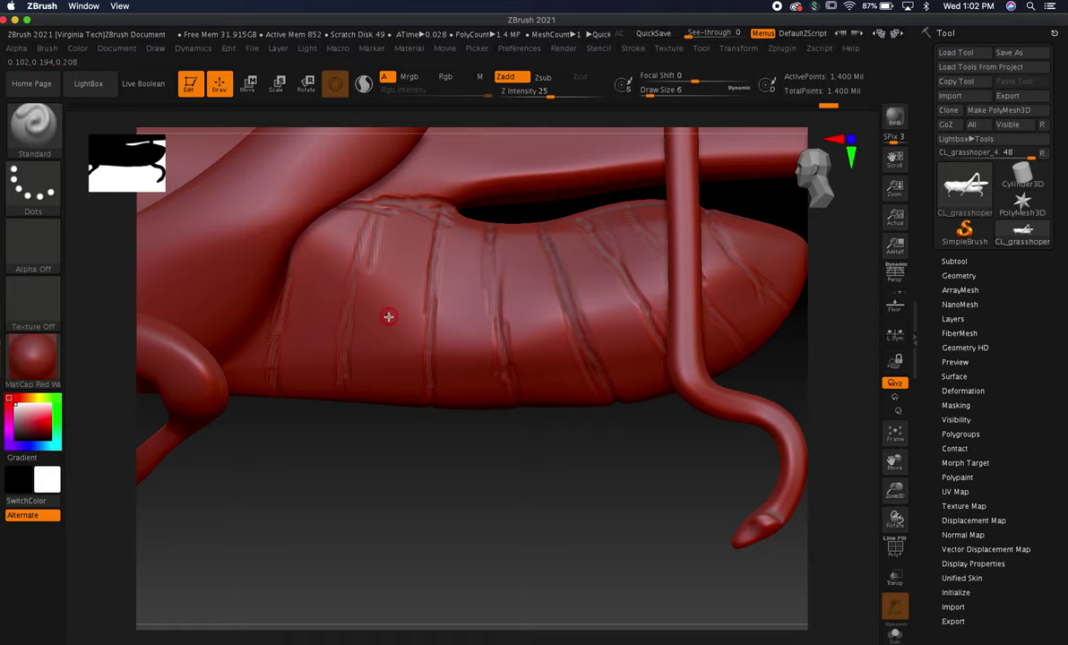
key("ctrl")
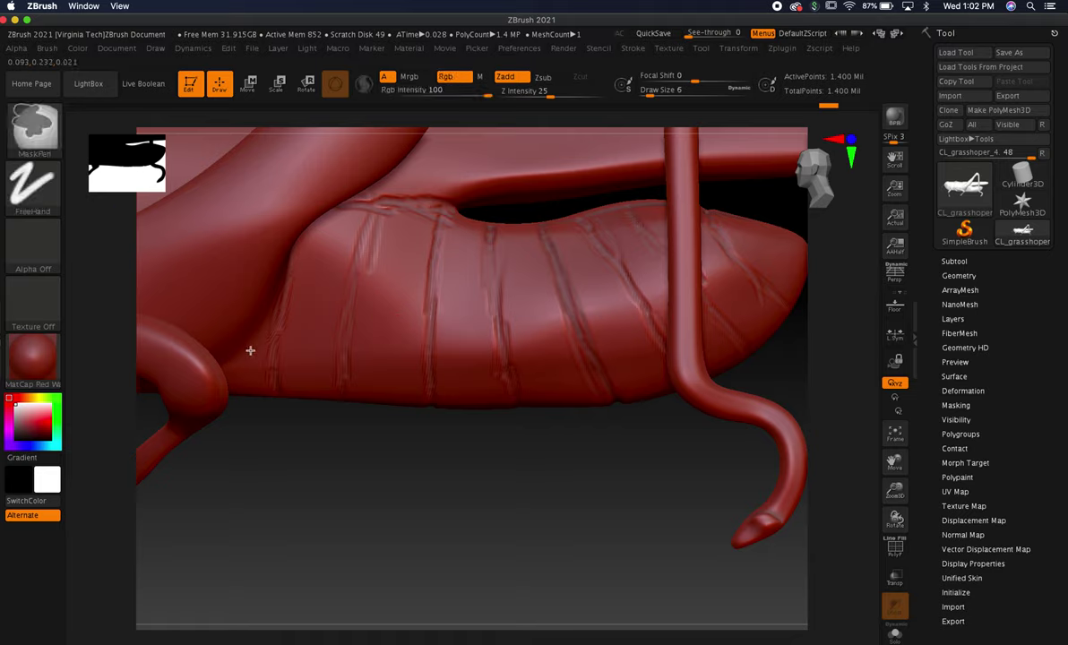
key("ctrl+z")
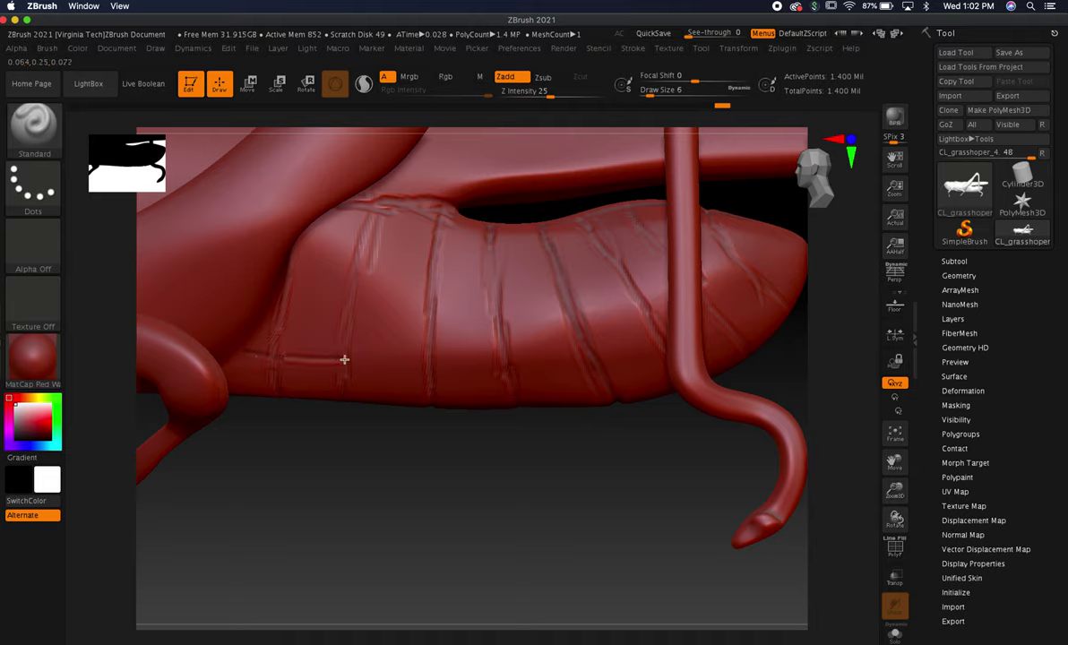
left_click_drag(352, 358, 418, 358)
left_click_drag(377, 321, 369, 369)
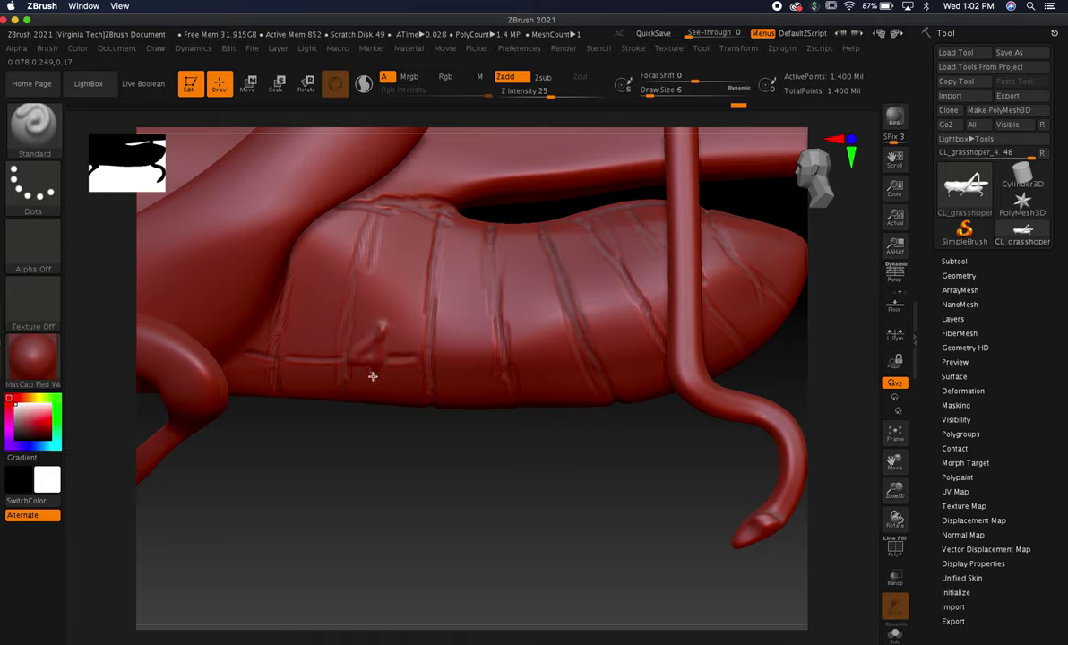
left_click_drag(445, 240, 366, 394)
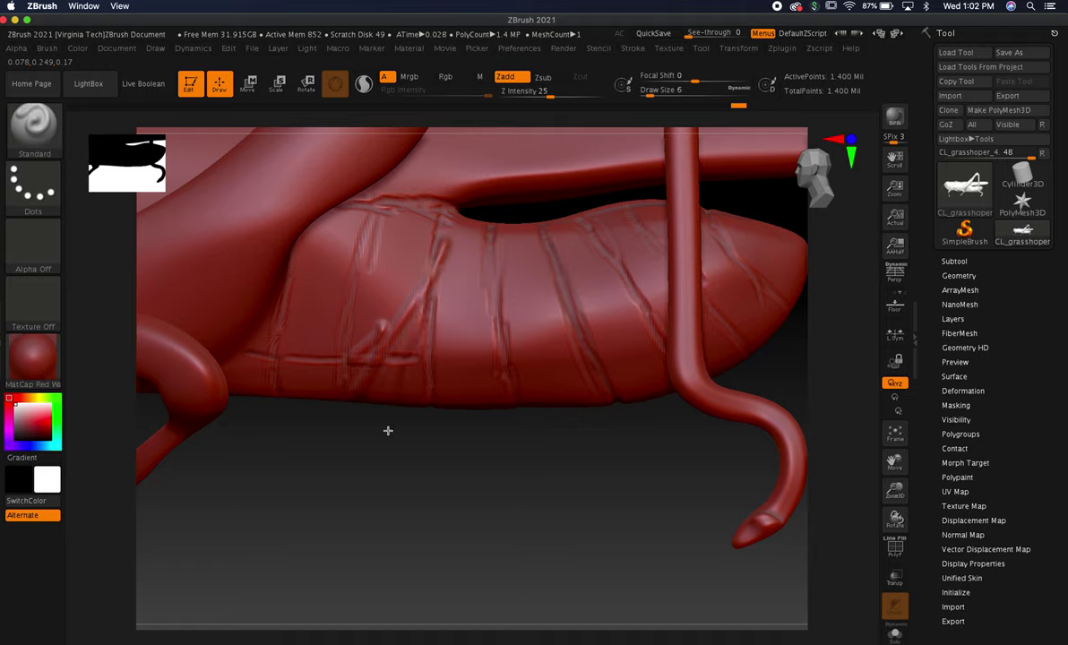
key("ctrl+z")
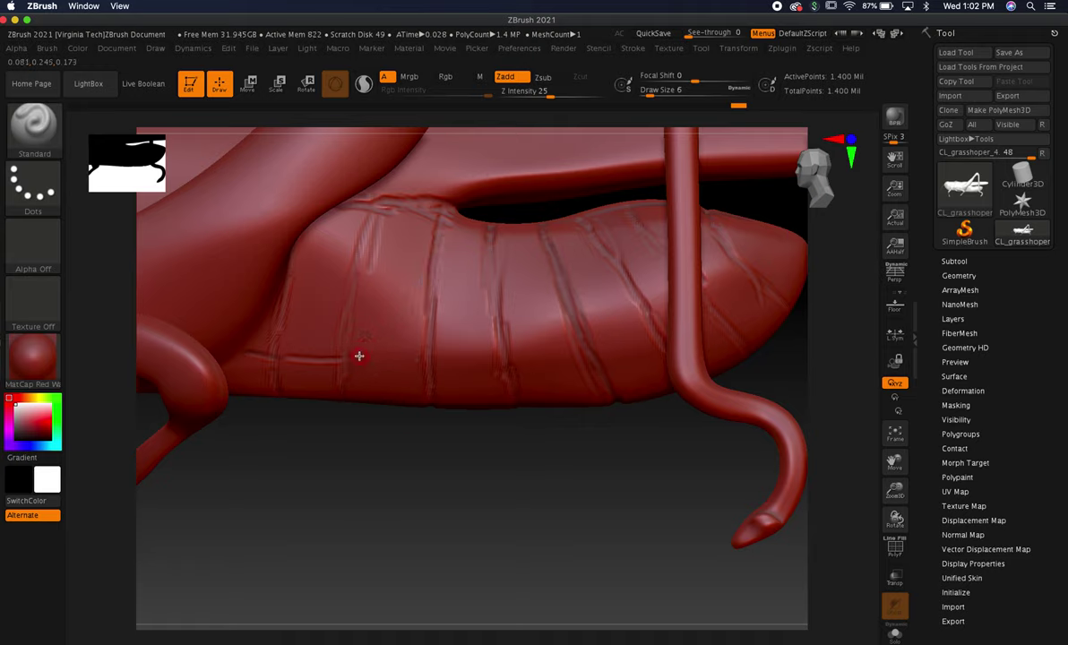
mouse_move(353, 354)
left_mouse_down()
mouse_move(431, 364)
mouse_move(342, 362)
mouse_move(378, 311)
mouse_move(529, 231)
mouse_move(358, 404)
left_mouse_up()
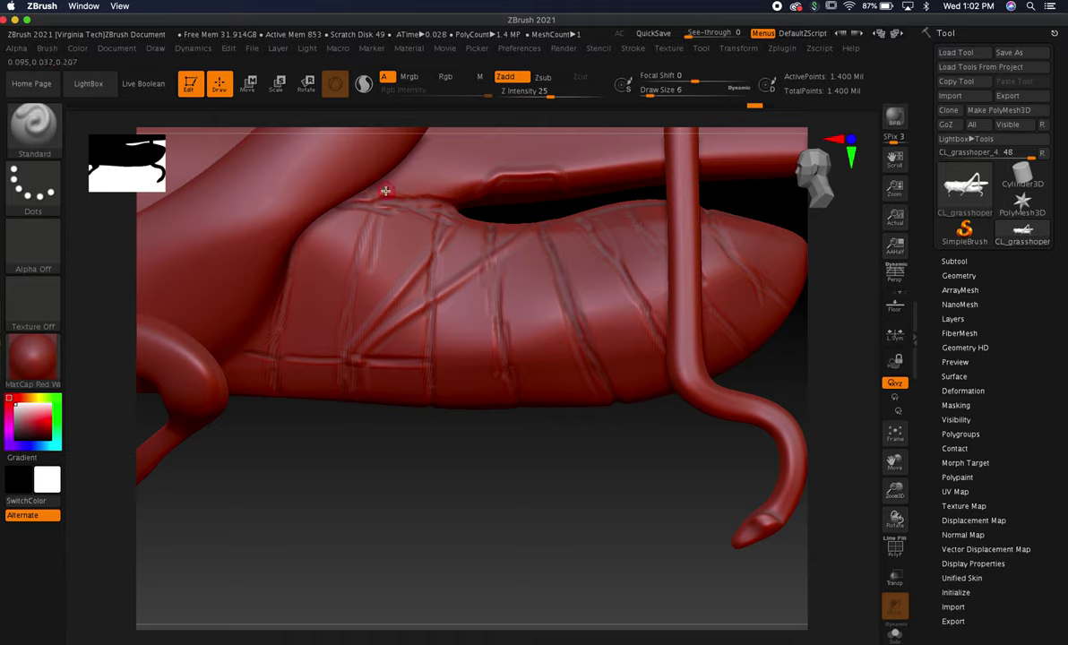
left_click_drag(349, 349, 358, 389)
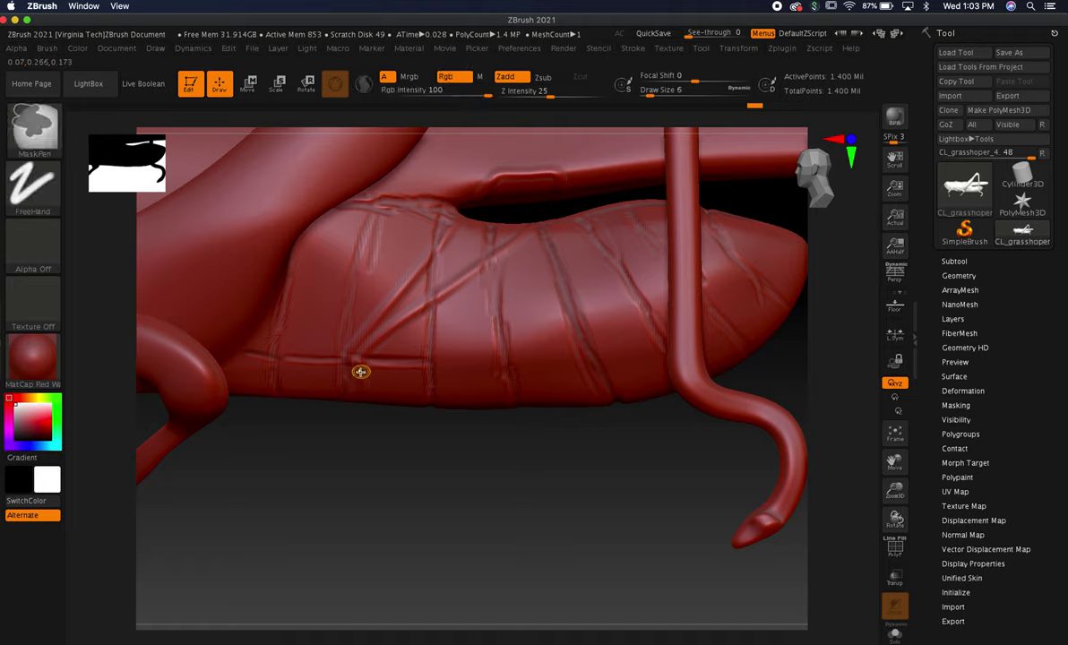
key("ctrl+z")
key("ctrl+z")
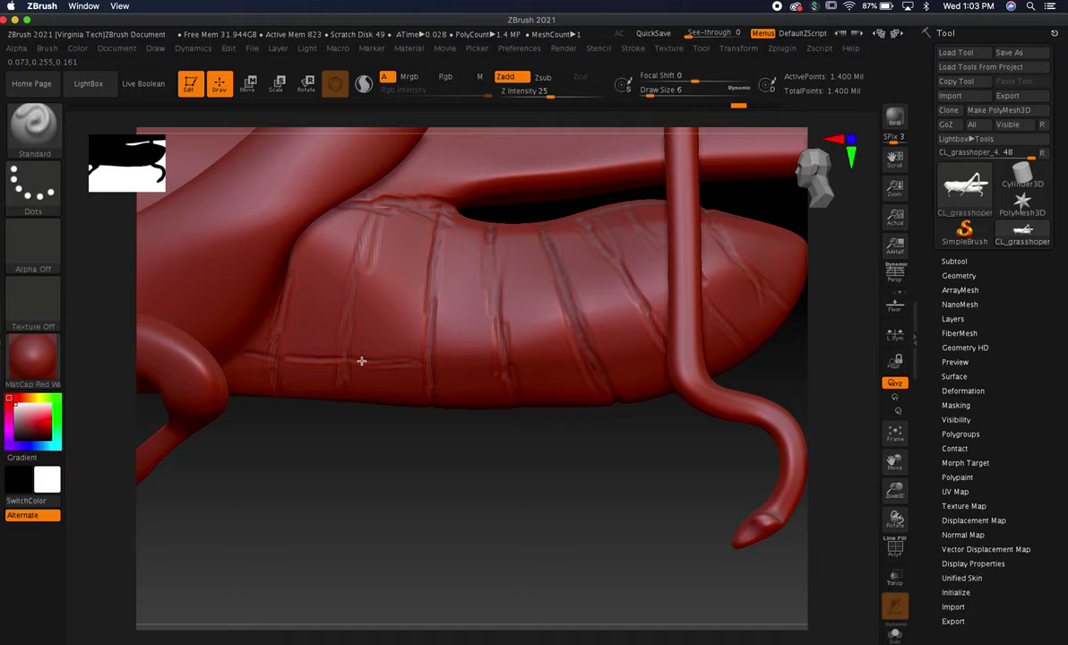
- Extend the lengthwise side line backwards across the middle segments to the hind tibia, checking its course against the specimen photo
left_click_drag(413, 363, 438, 362)
left_click_drag(429, 364, 531, 363)
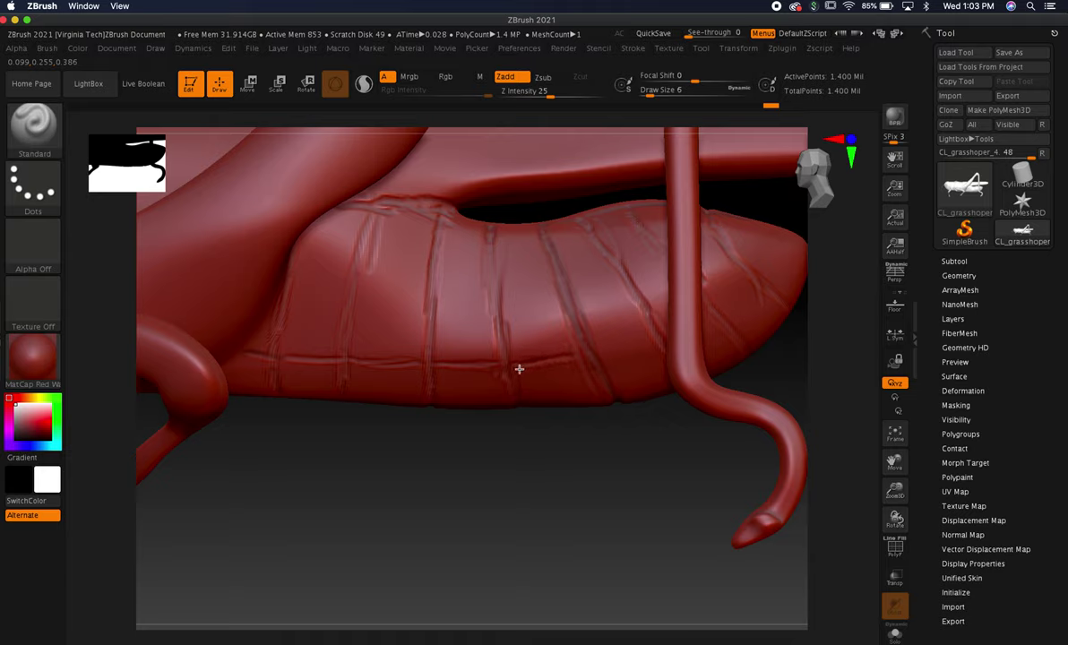
left_click_drag(578, 358, 578, 353)
key("super+Tab")
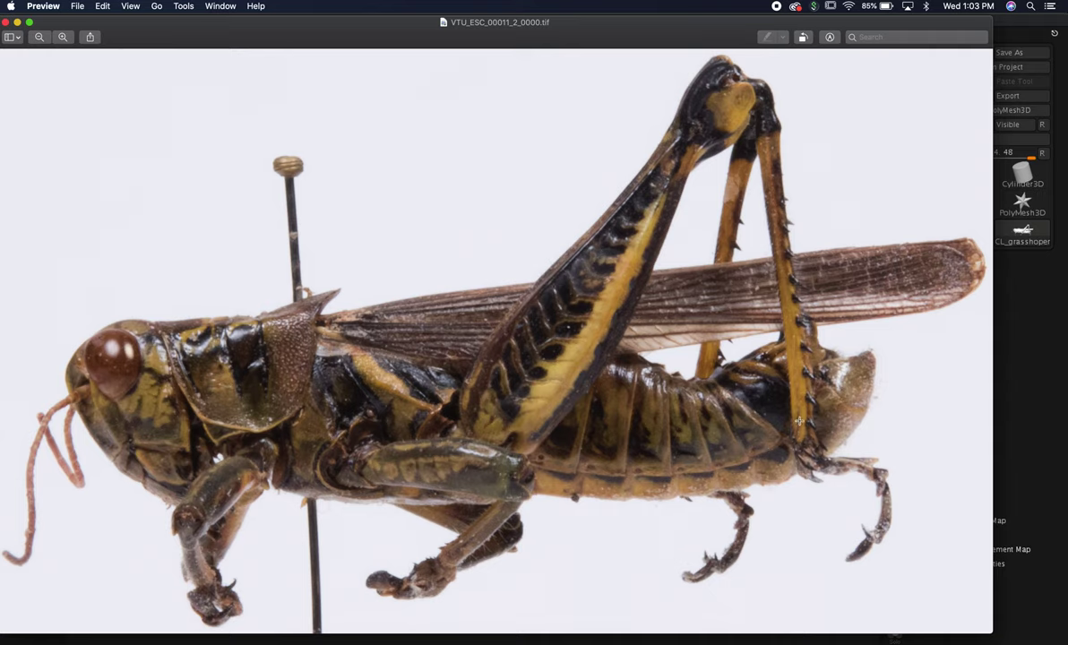
key("super+Tab")
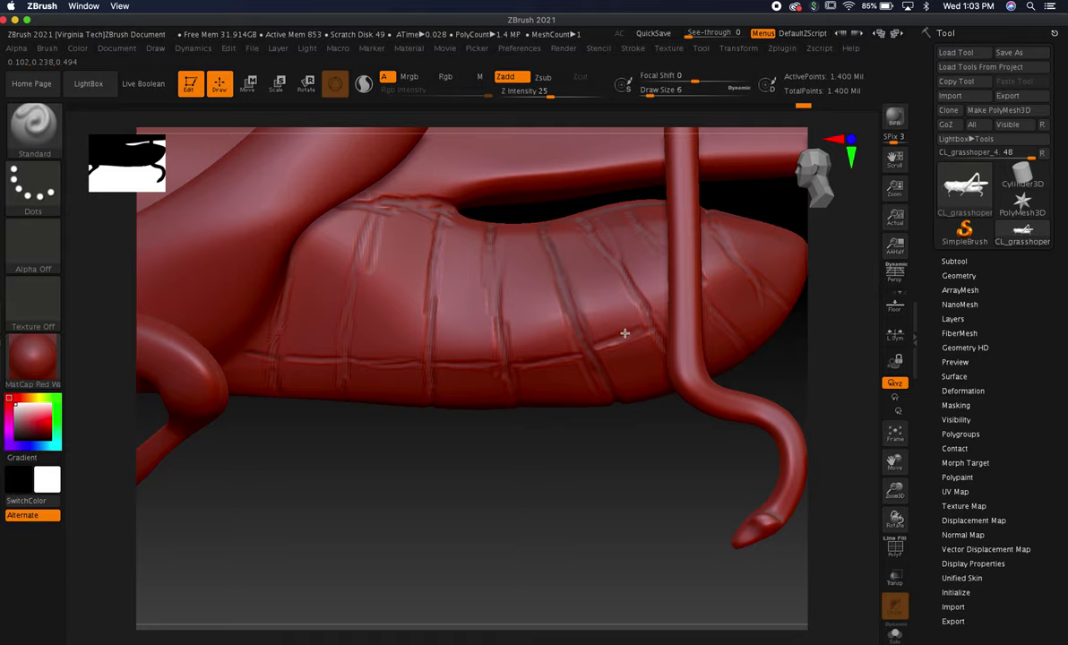
- Continue the lengthwise side line behind the hind tibia across the rear abdominal segments
key("shift+d")
mouse_move(580, 458)
left_mouse_down()
mouse_move(567, 463)
mouse_move(605, 450)
mouse_move(674, 322)
left_mouse_up()
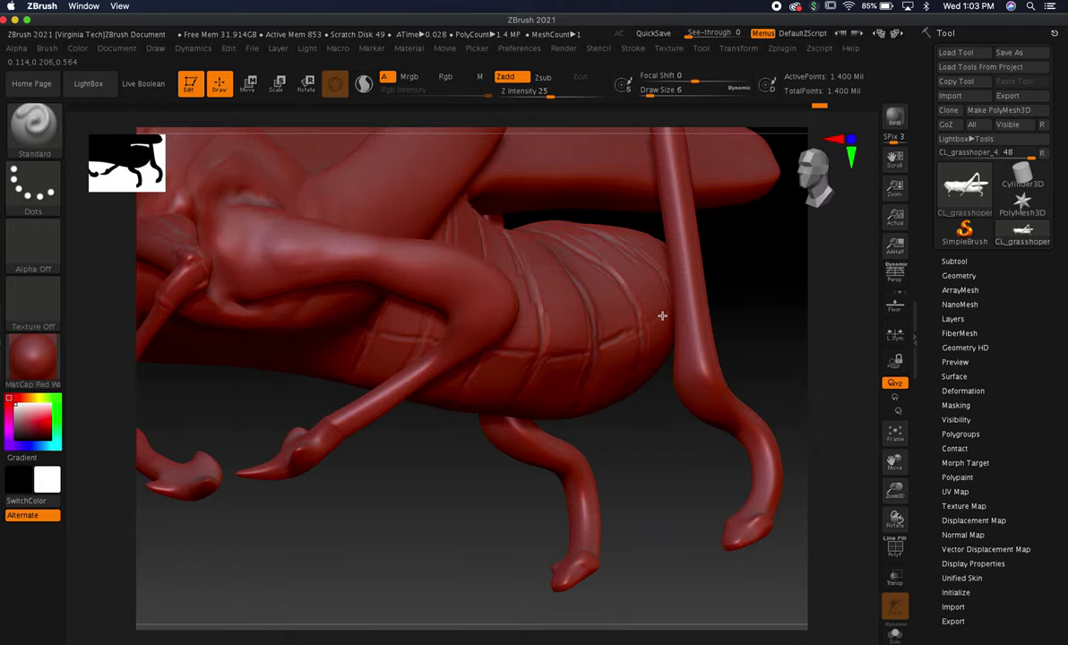
mouse_move(763, 317)
left_mouse_down()
mouse_move(711, 346)
mouse_move(689, 340)
left_mouse_up()
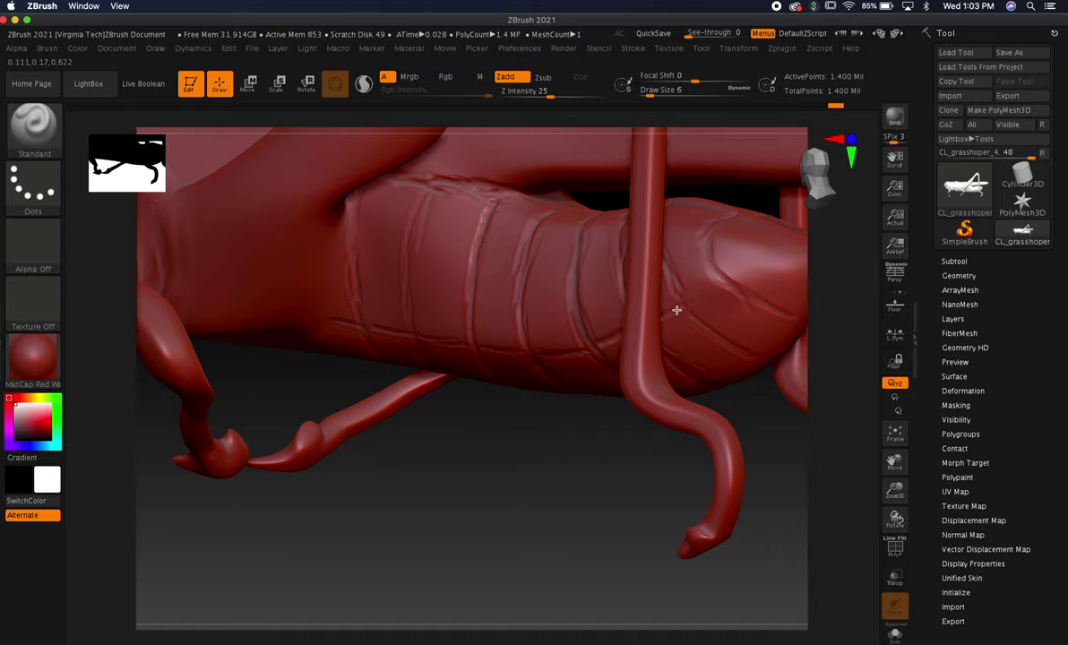
left_click_drag(498, 475, 553, 372)
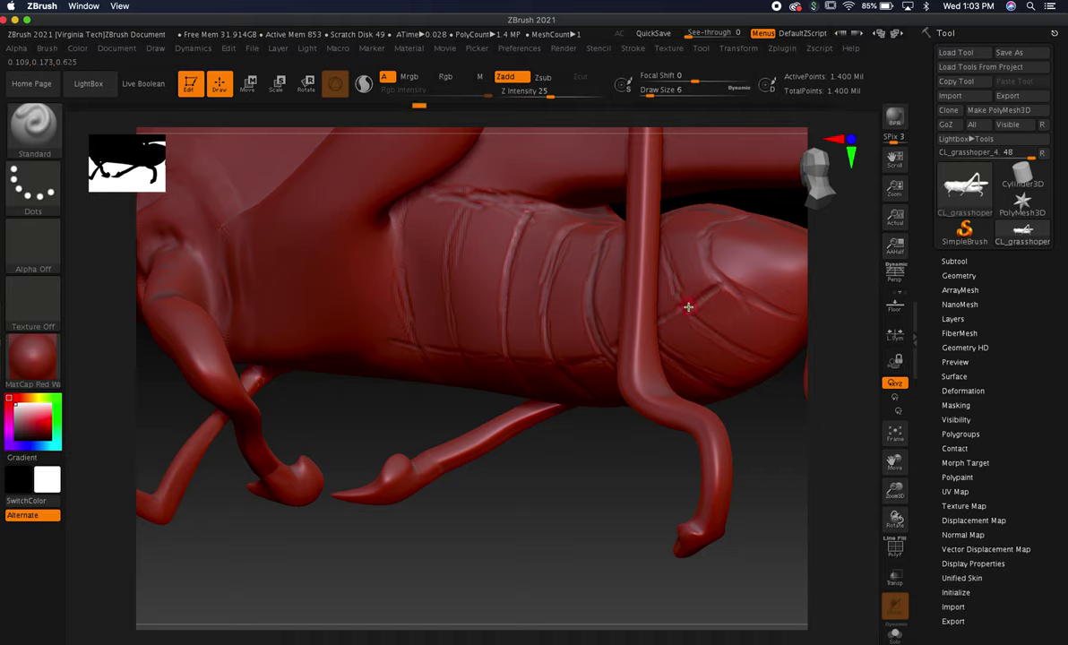
- Check the abdomen's end in the specimen photo and sculpt the lengthwise line and short creases out to the abdomen tip
key("super+Tab")
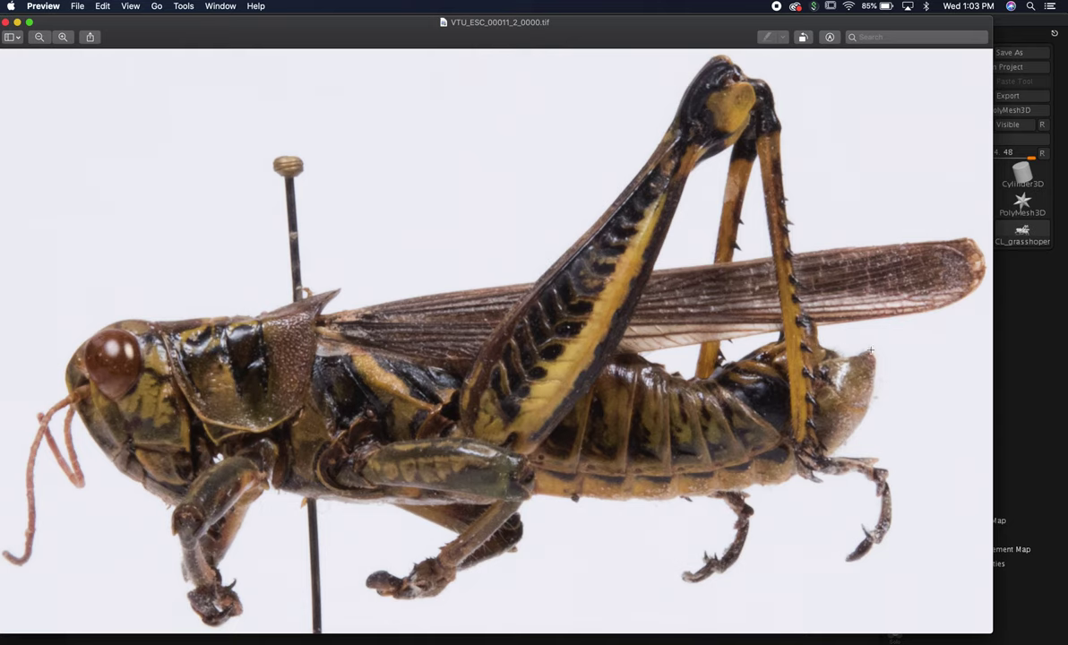
key("super+Tab")
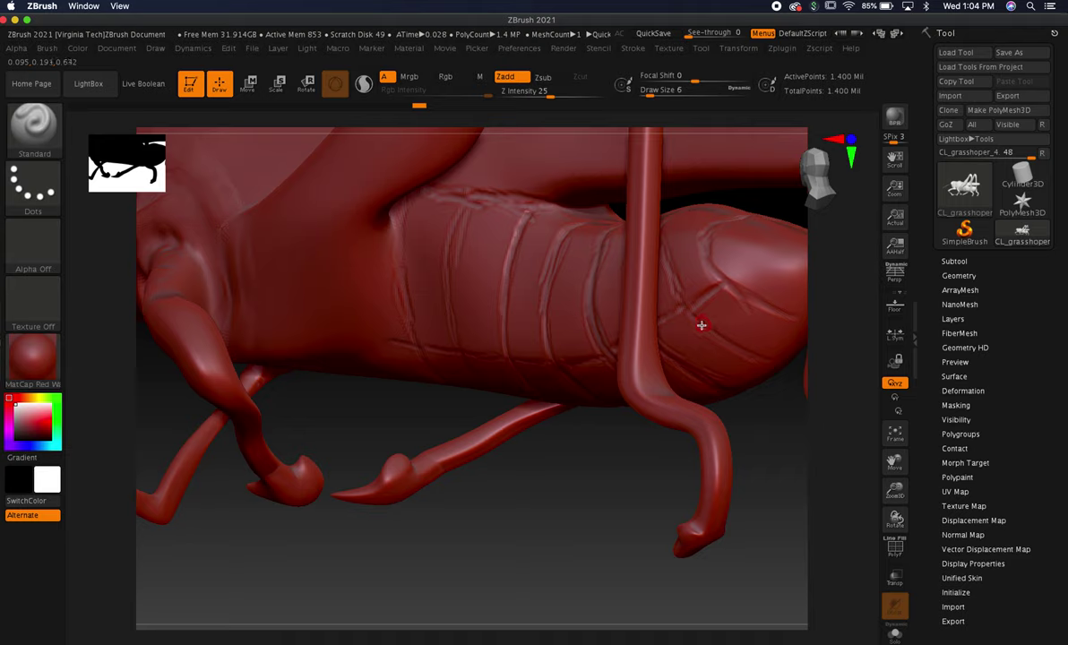
left_click_drag(768, 422, 797, 399)
left_click_drag(601, 483, 693, 336)
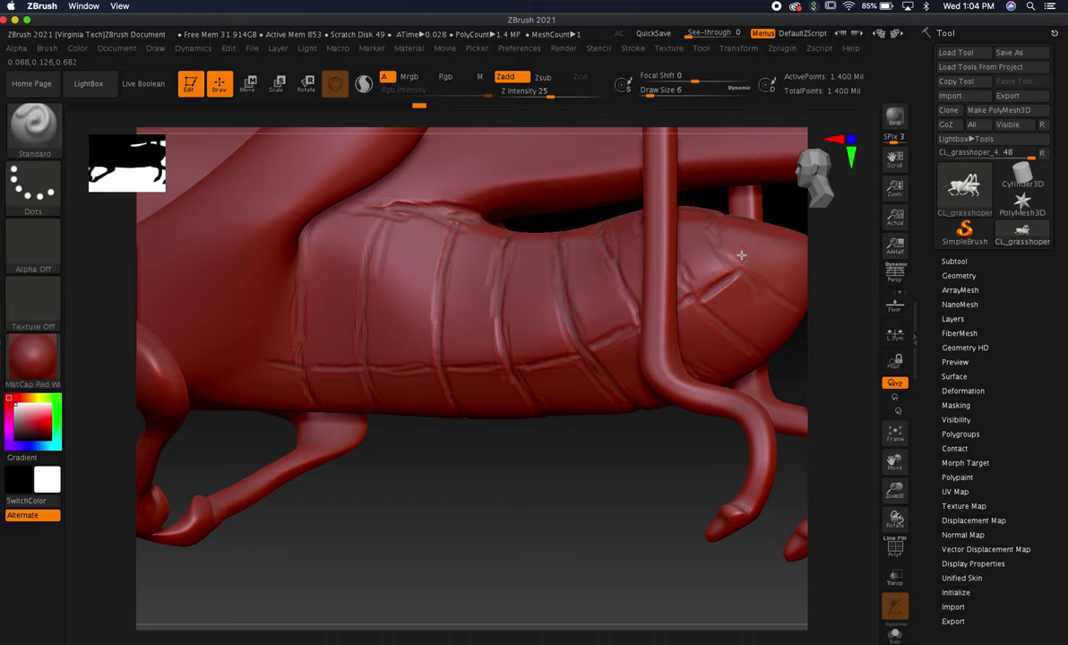
mouse_move(765, 228)
left_mouse_down()
mouse_move(734, 261)
mouse_move(797, 283)
left_mouse_up()
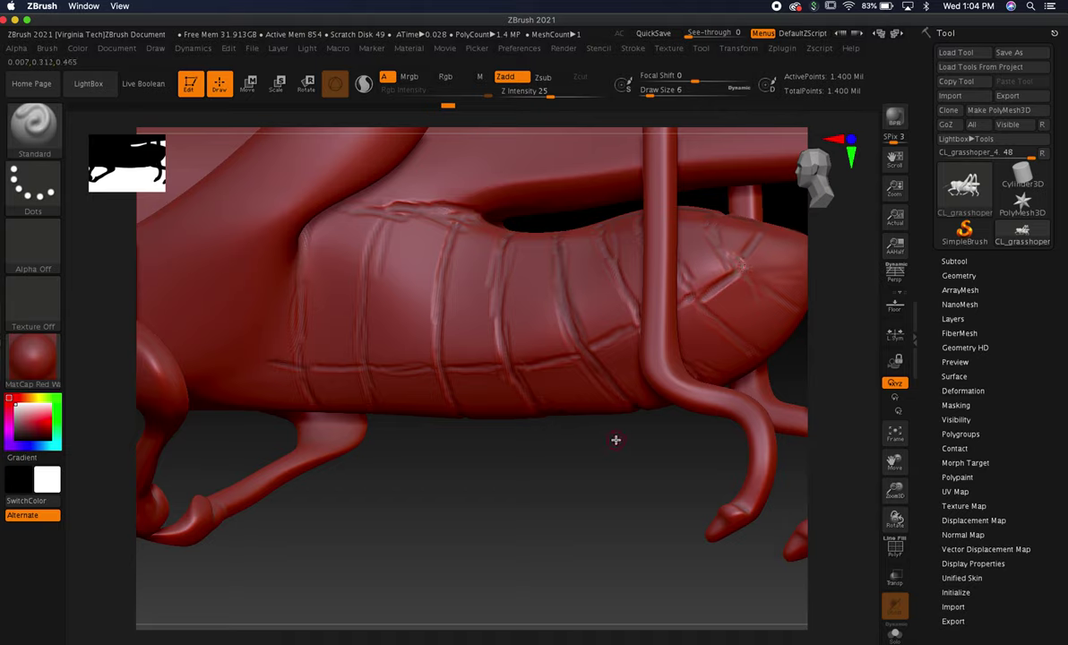
left_click_drag(898, 463, 825, 482)
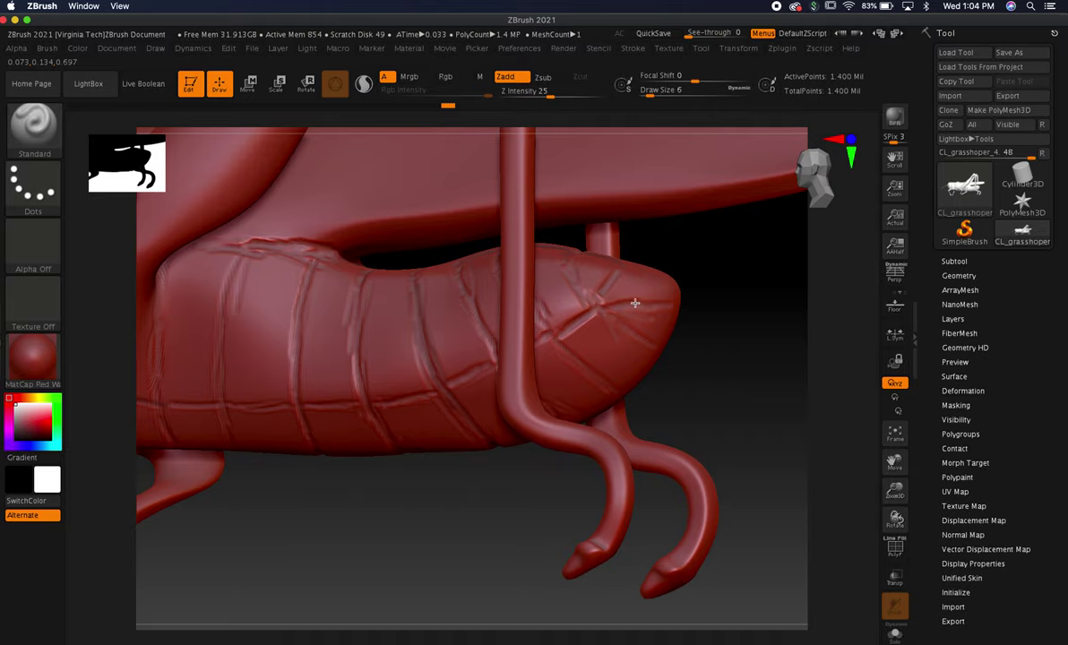
left_click_drag(755, 310, 722, 317)
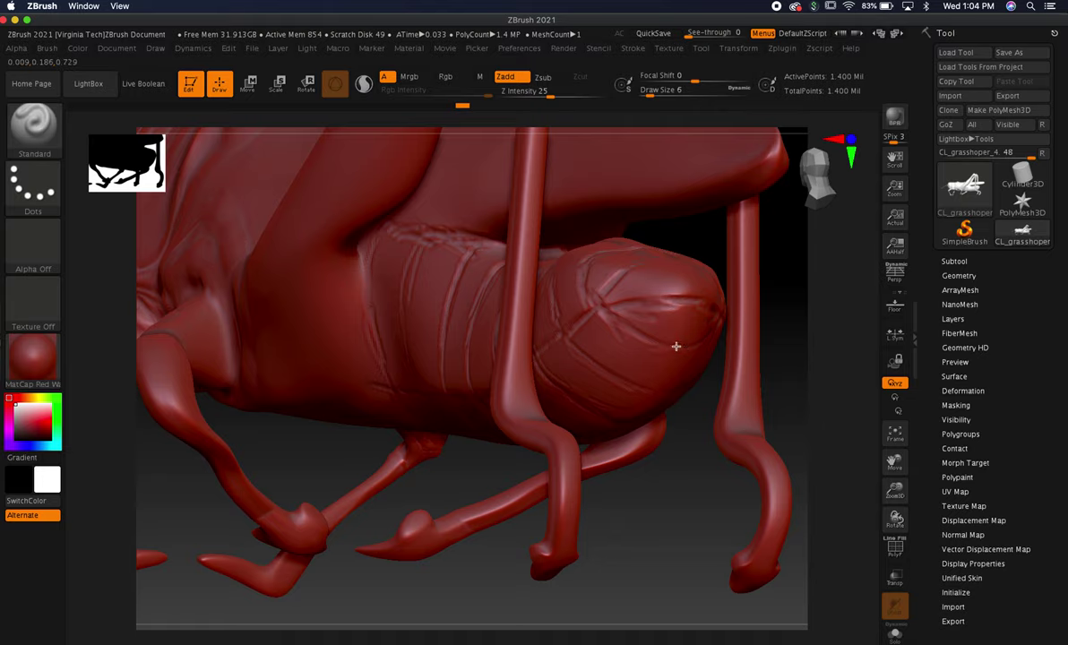
- Sculpt the rearmost segment lines around the underside and upper side of the abdomen tip
left_click_drag(767, 341, 781, 303)
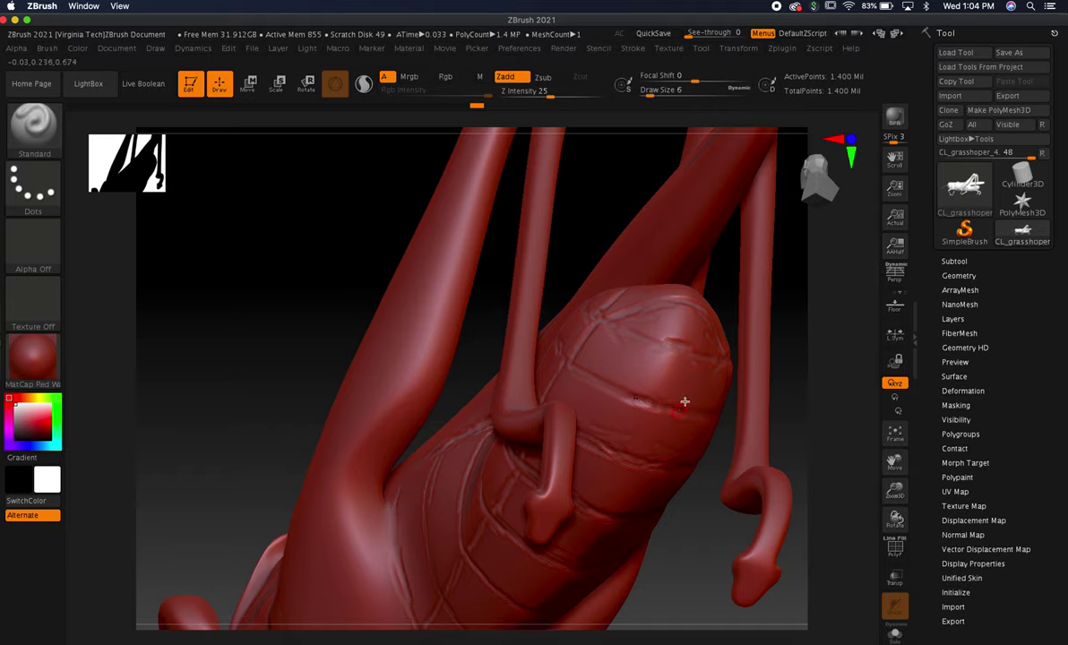
left_click_drag(753, 287, 772, 332)
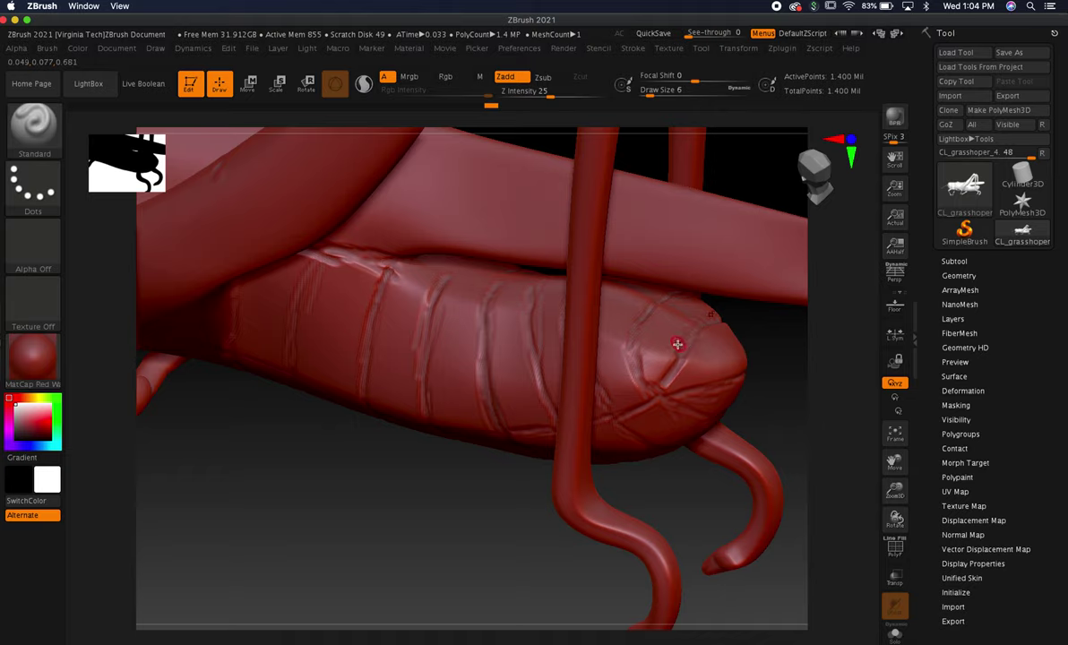
left_click_drag(439, 534, 465, 454)
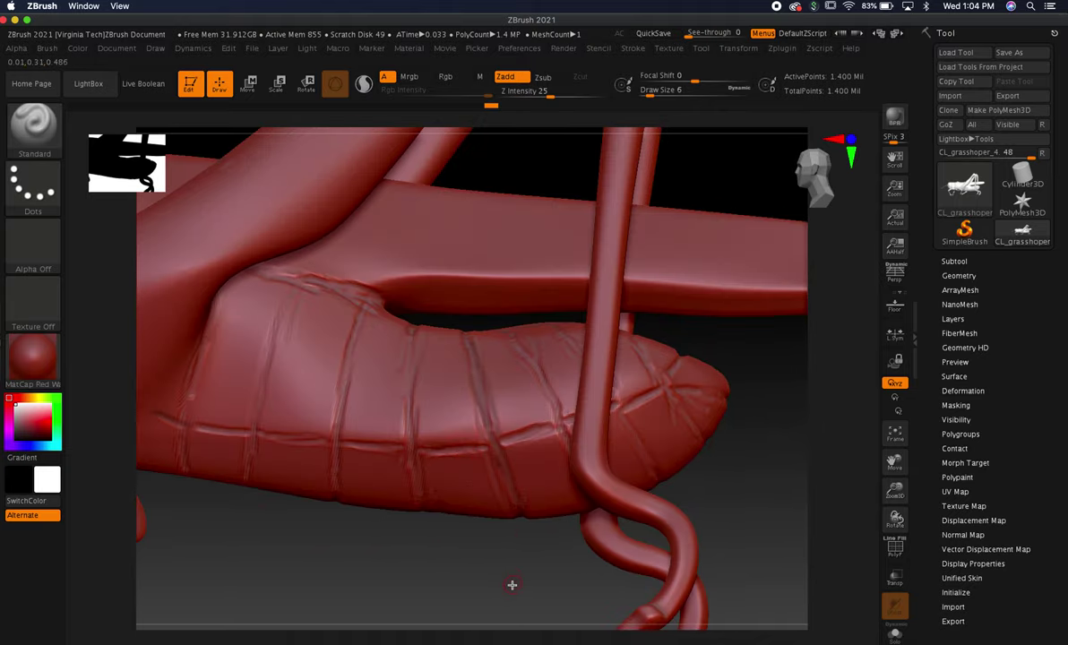
left_click_drag(505, 566, 544, 453)
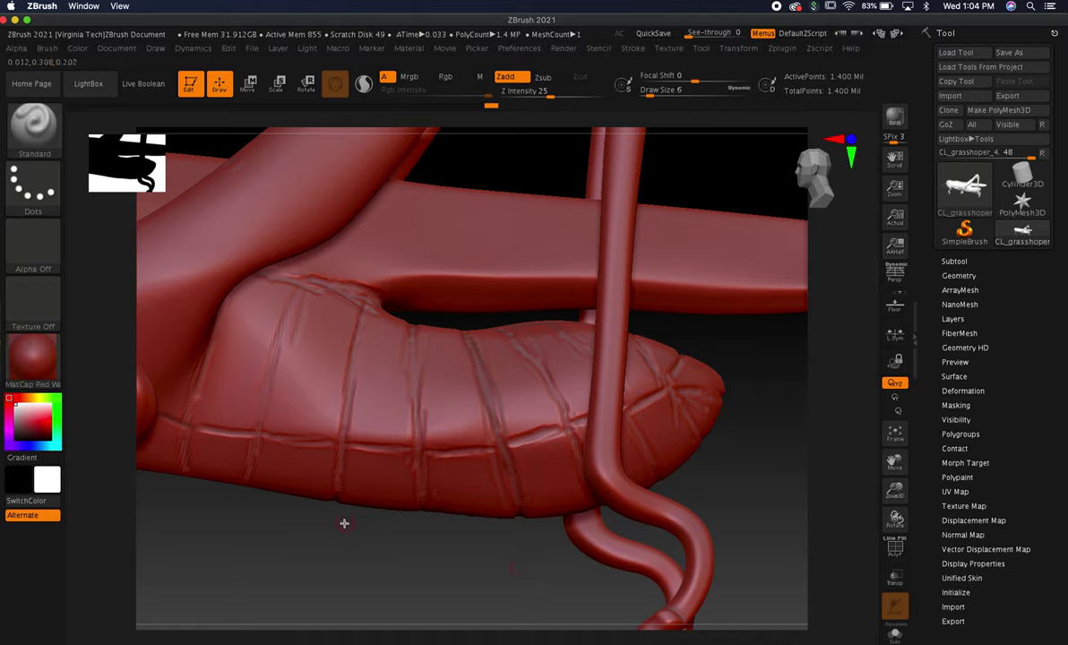
- Consult the specimen photo and carry the segment lines across the abdomen's underside to the midline, including the first one near the thorax
key("super+Tab")
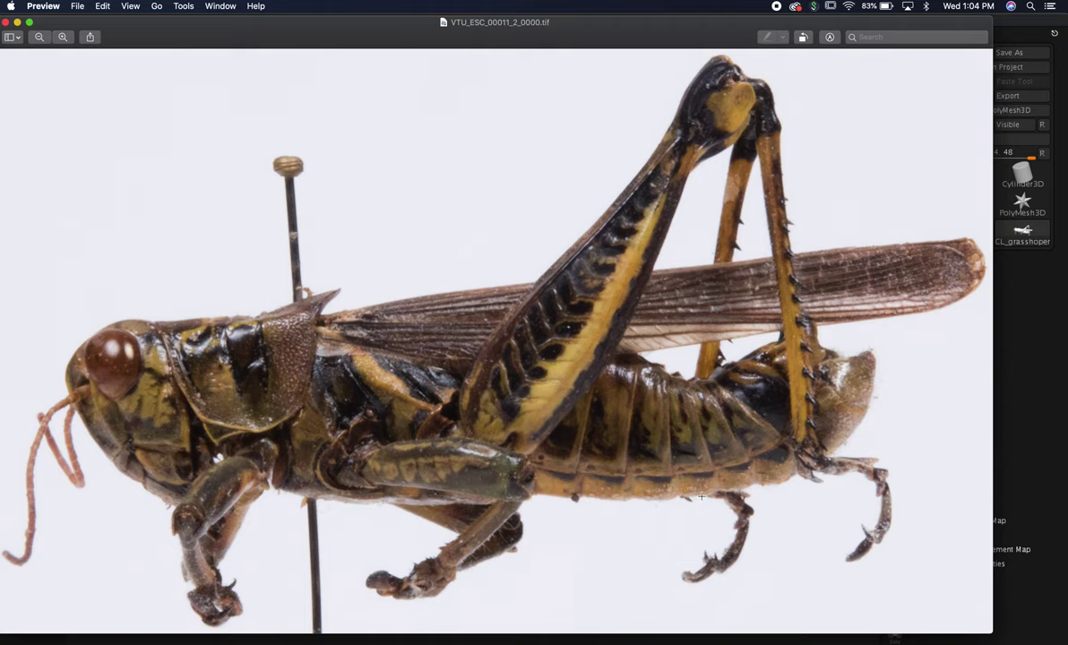
key("super+Tab")
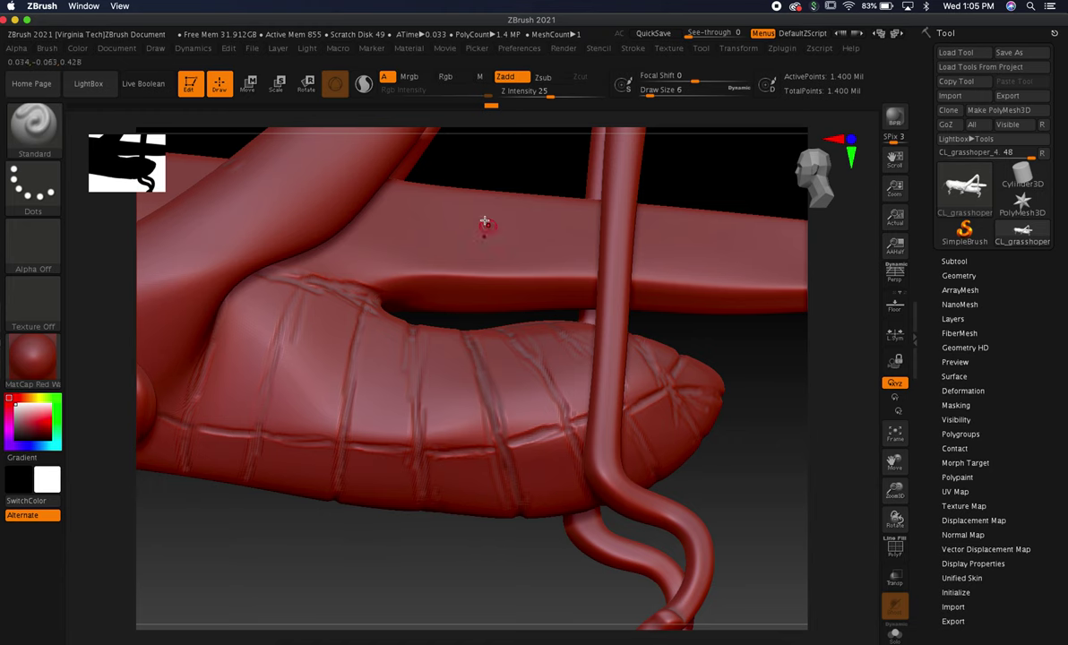
left_click_drag(423, 557, 405, 398)
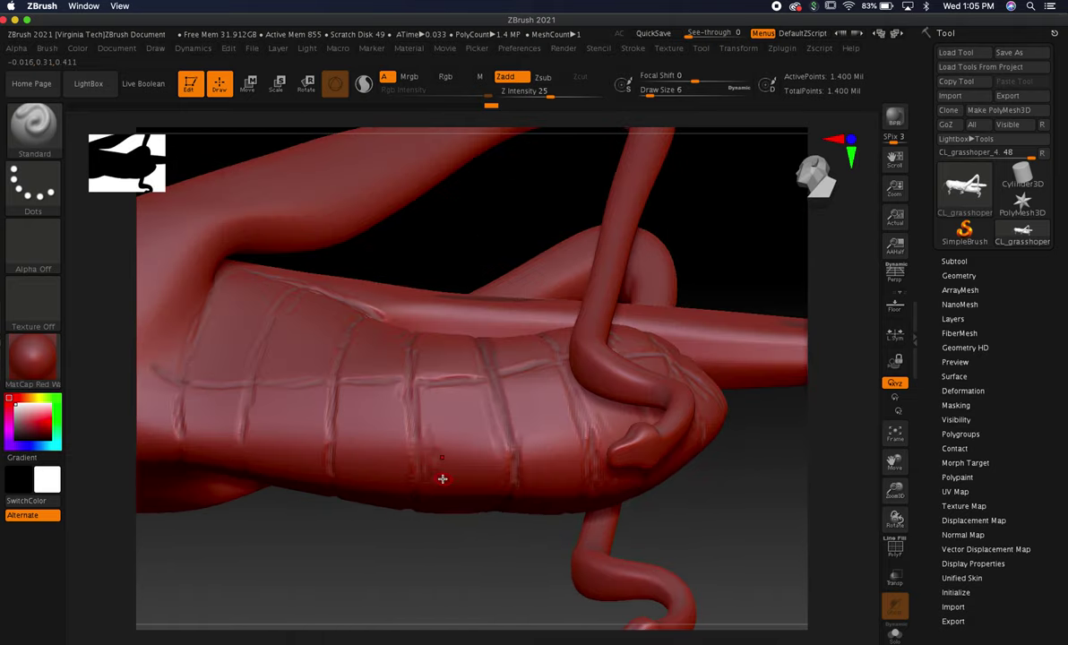
left_click(893, 462)
left_click_drag(893, 462, 738, 402)
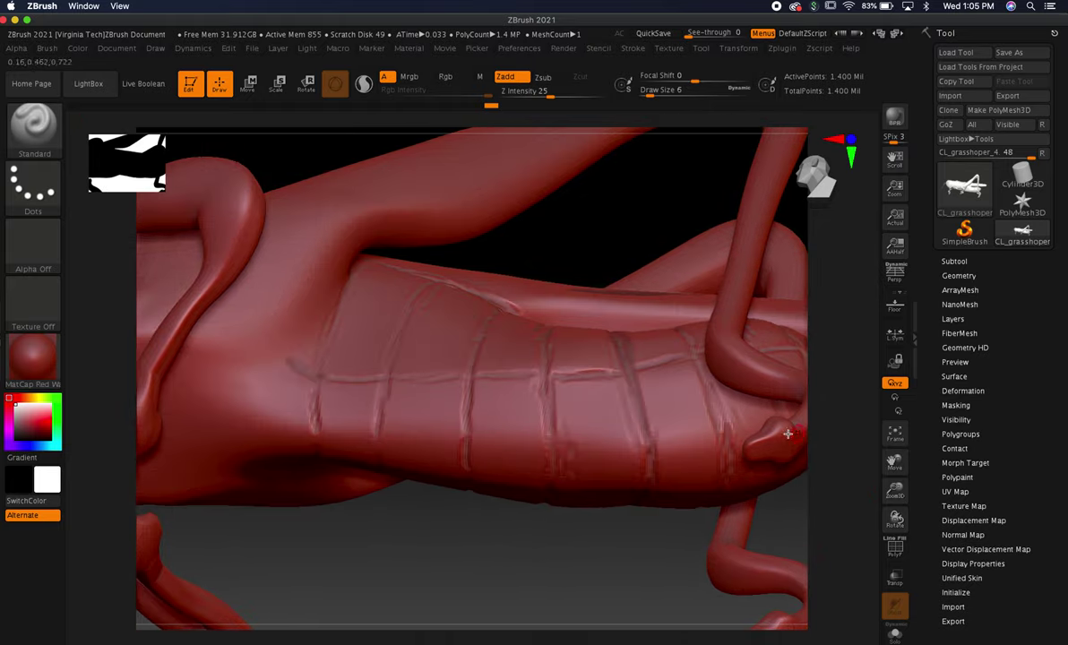
left_click_drag(436, 556, 365, 412)
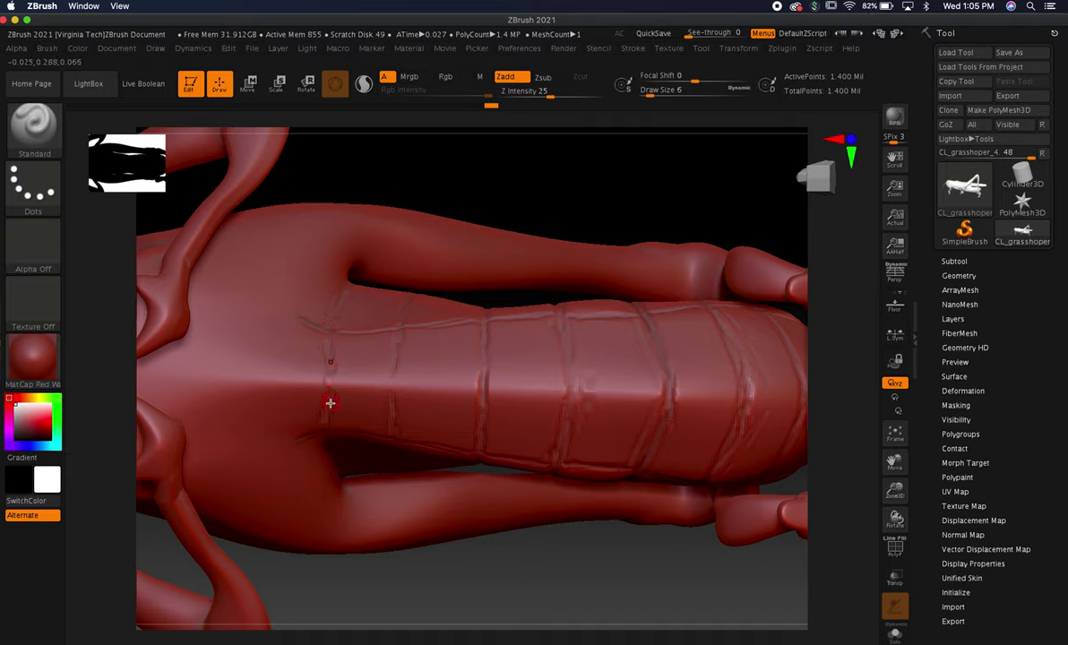
mouse_move(331, 369)
left_mouse_down()
mouse_move(319, 394)
mouse_move(323, 333)
left_mouse_up()
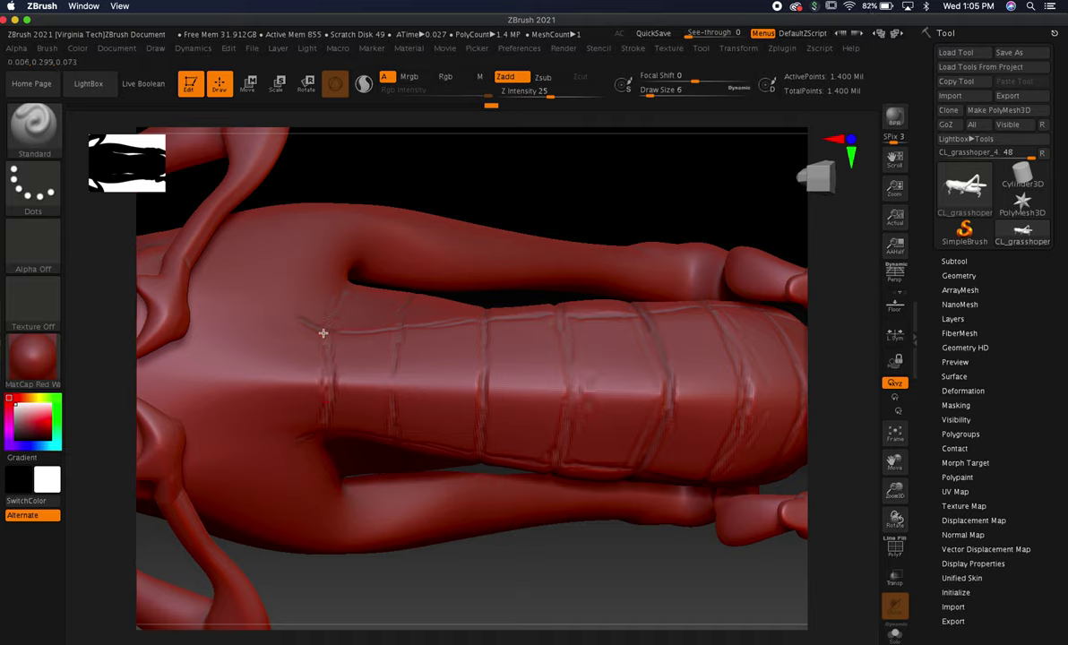
left_click_drag(313, 408, 311, 410)
- Build up the first underside segment behind the thorax with the ClayBuildup brush at draw size 22 and smooth it
left_click(33, 125)
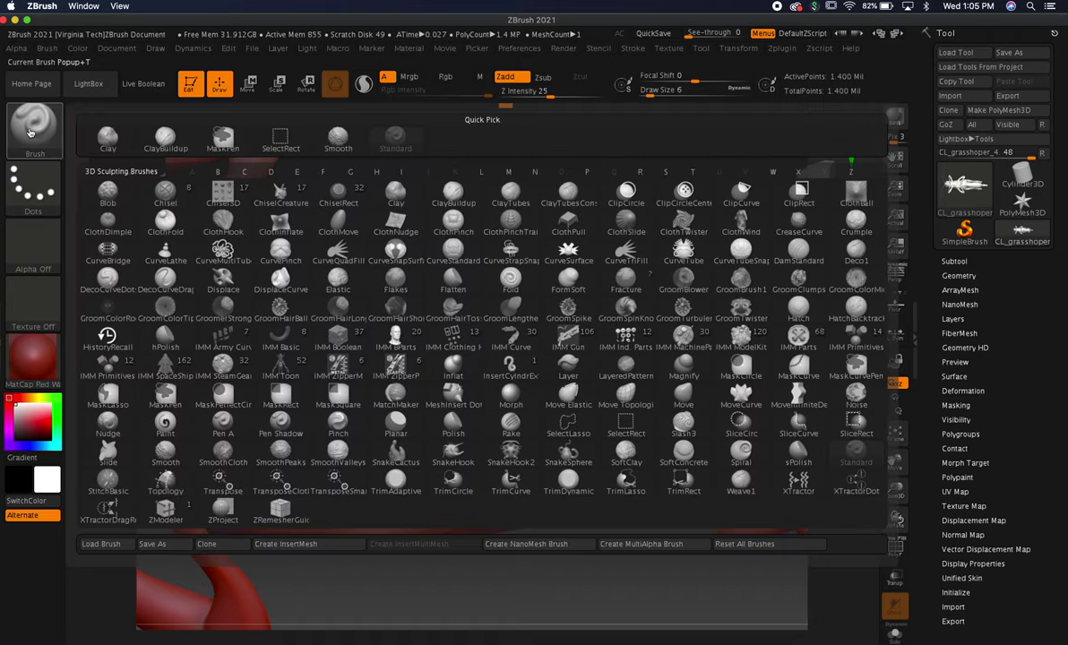
left_click(159, 139)
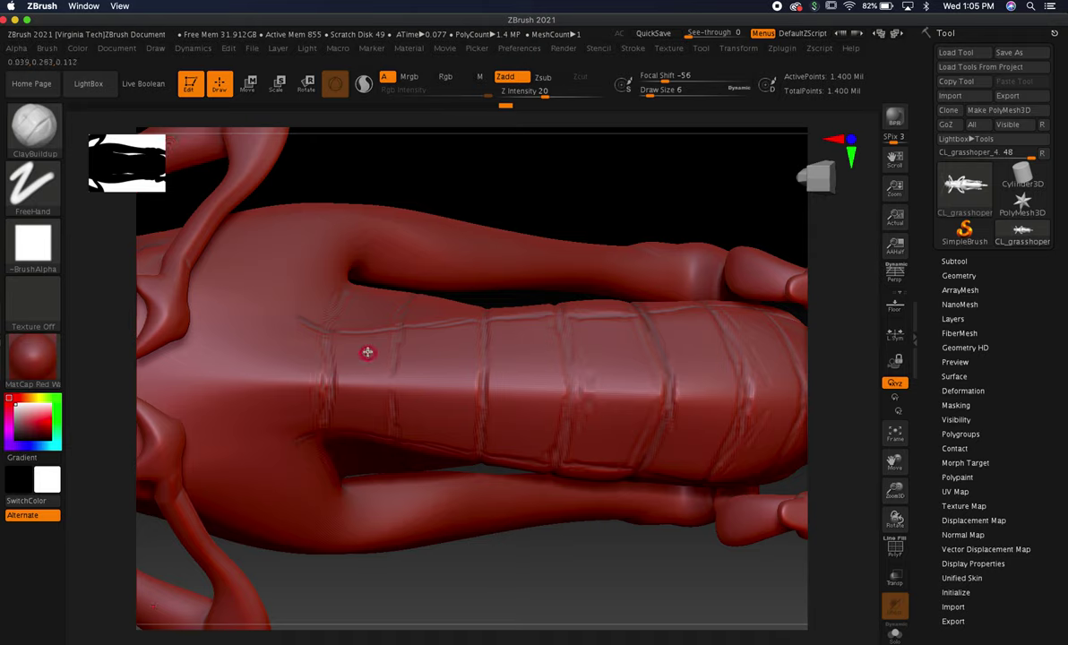
key("s")
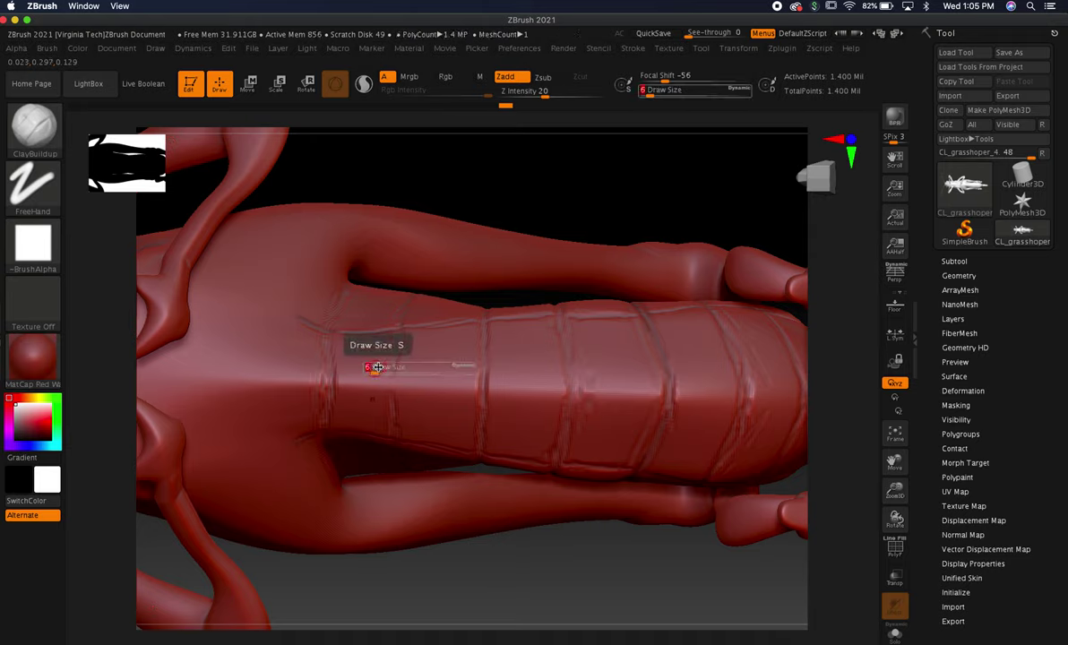
mouse_move(380, 371)
left_mouse_down()
mouse_move(378, 397)
mouse_move(374, 361)
mouse_move(341, 366)
left_mouse_up()
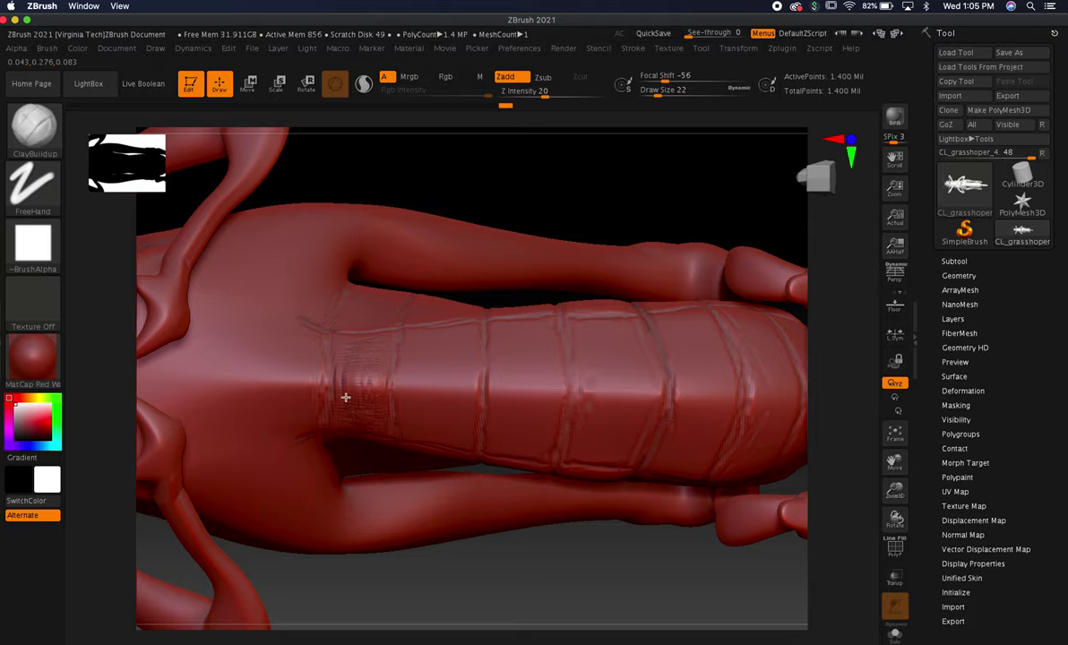
mouse_move(475, 174)
left_mouse_down()
mouse_move(460, 264)
mouse_move(405, 377)
mouse_move(397, 520)
mouse_move(369, 381)
left_mouse_up()
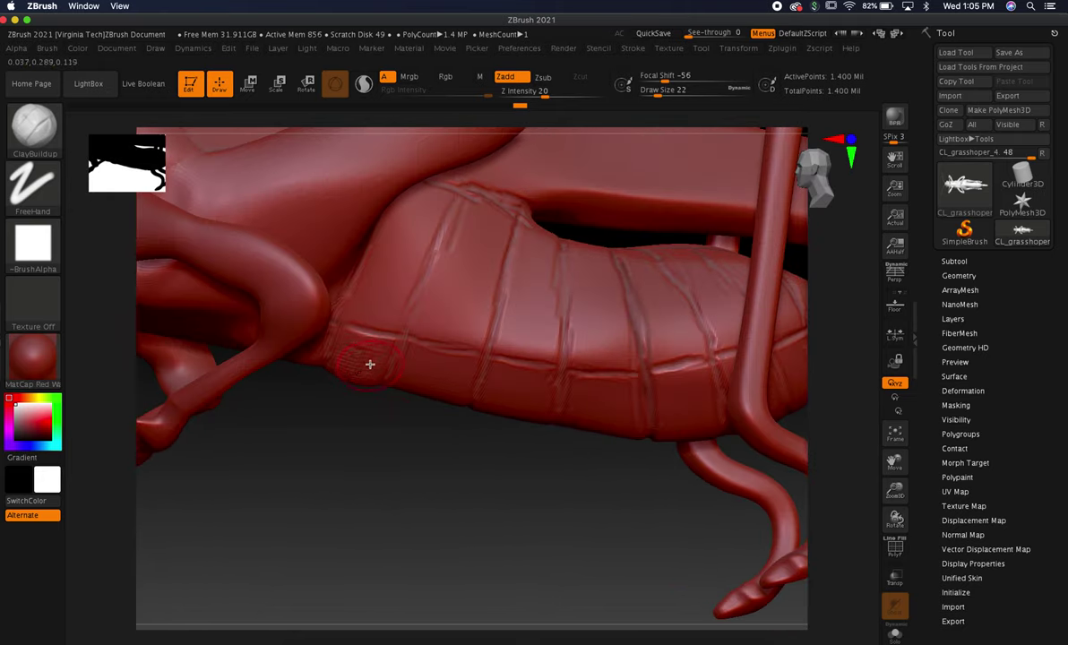
key("shift")
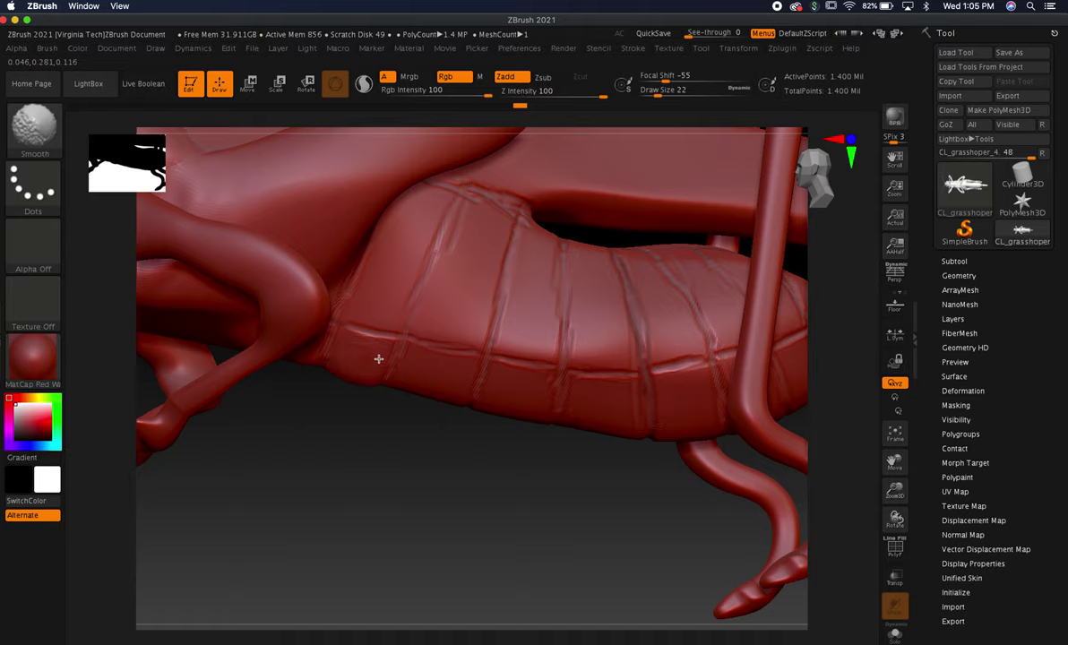
mouse_move(348, 481)
left_mouse_down()
mouse_move(375, 464)
mouse_move(368, 337)
left_mouse_up()
key("shift")
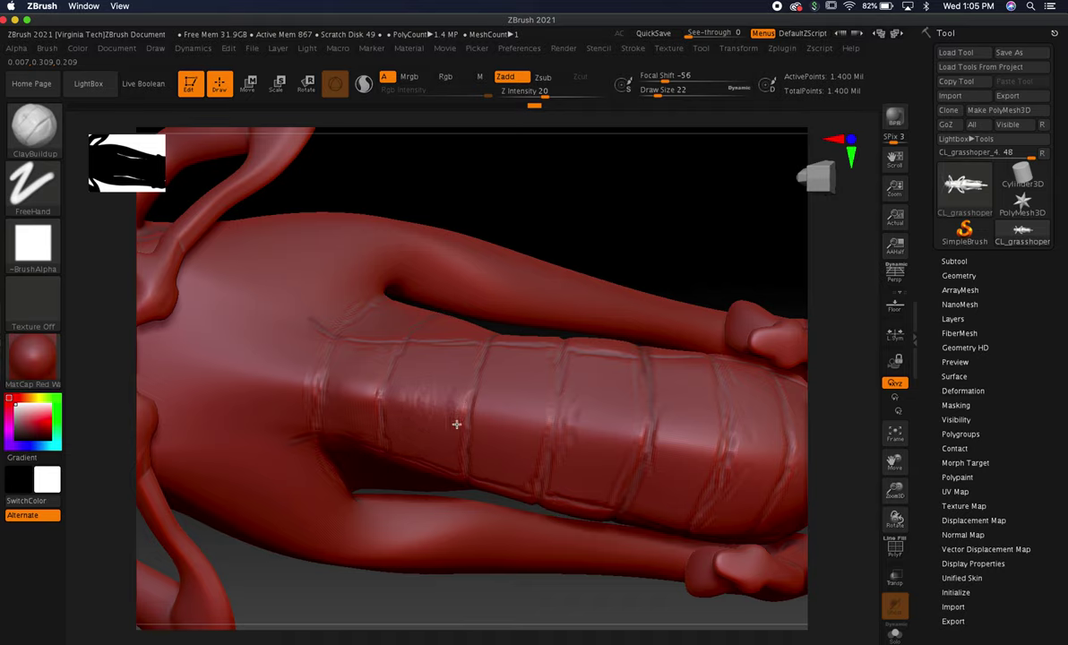
- Add clay across the second underside segment of the abdomen out to the side line and smooth it into a rounded bulge
left_click_drag(435, 421, 430, 439)
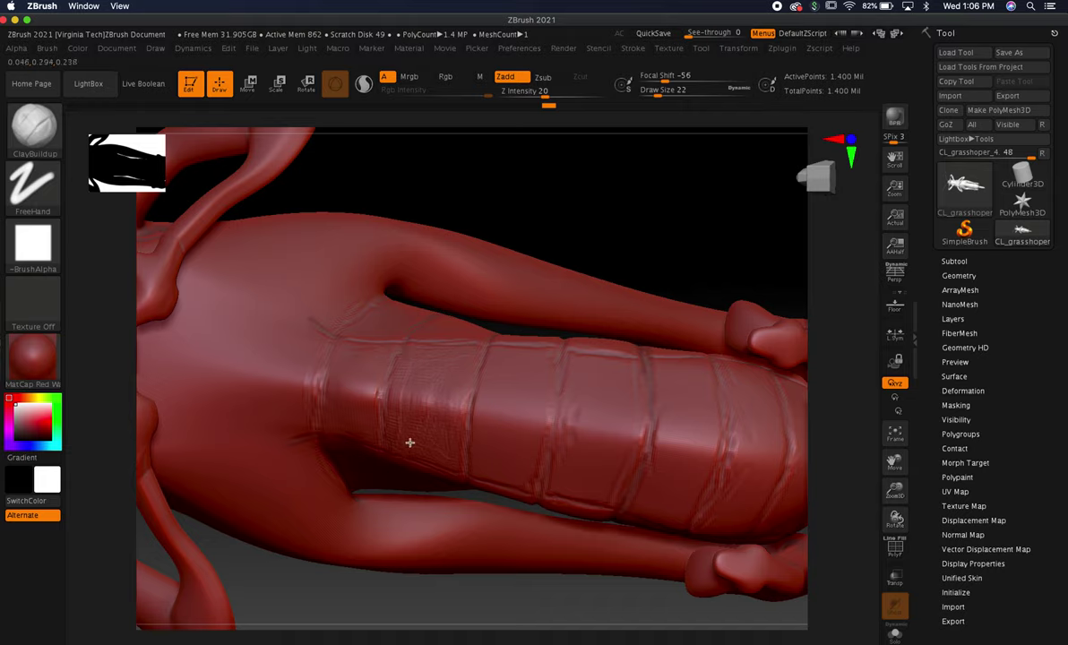
left_click_drag(572, 185, 448, 439)
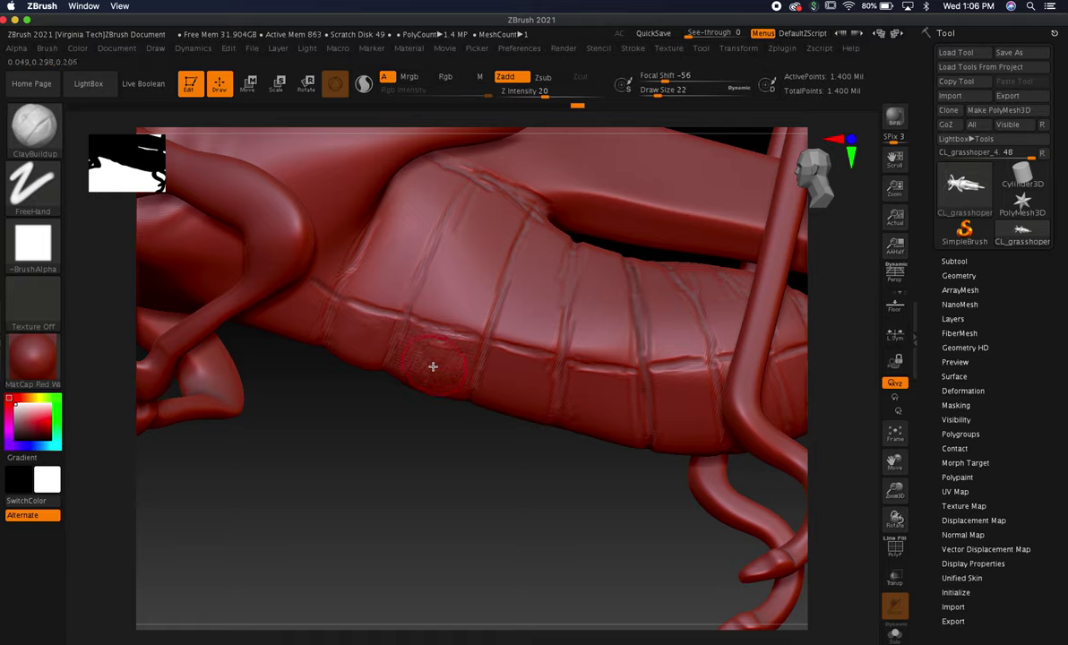
key("shift")
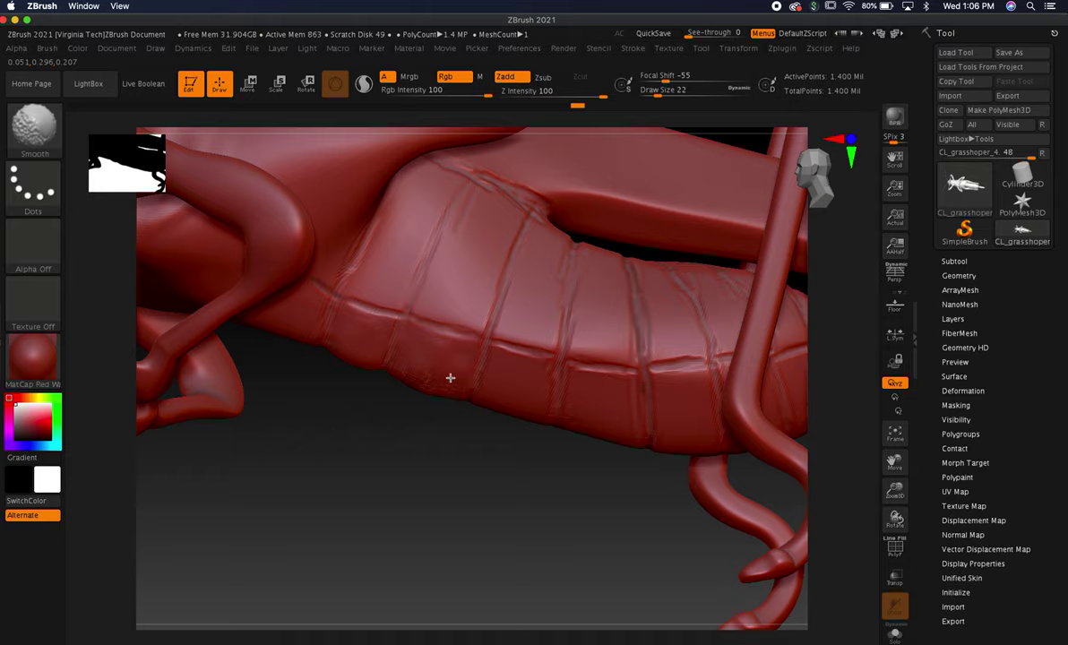
key("shift")
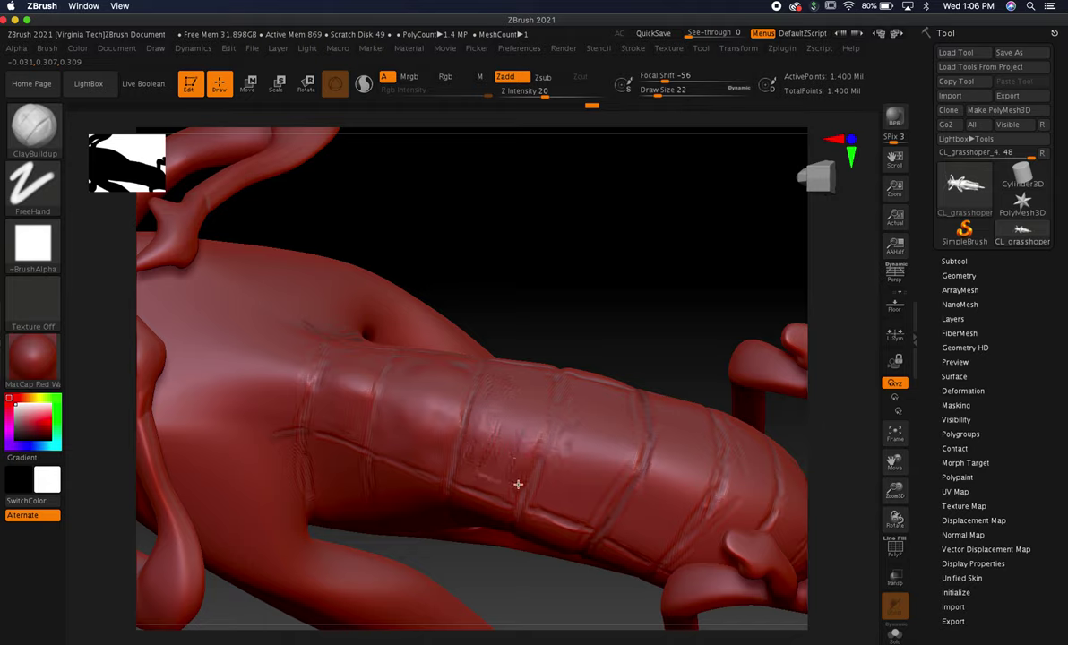
- Build up the third underside segment from the midline to both side lines and smooth the clay strokes
mouse_move(533, 452)
left_mouse_down()
mouse_move(551, 386)
mouse_move(529, 411)
mouse_move(502, 408)
left_mouse_up()
mouse_move(497, 452)
left_mouse_down()
mouse_move(491, 422)
mouse_move(512, 437)
mouse_move(479, 470)
mouse_move(509, 429)
mouse_move(485, 369)
mouse_move(460, 374)
mouse_move(511, 464)
left_mouse_up()
mouse_move(591, 221)
left_mouse_down()
mouse_move(551, 351)
mouse_move(461, 504)
mouse_move(505, 432)
left_mouse_up()
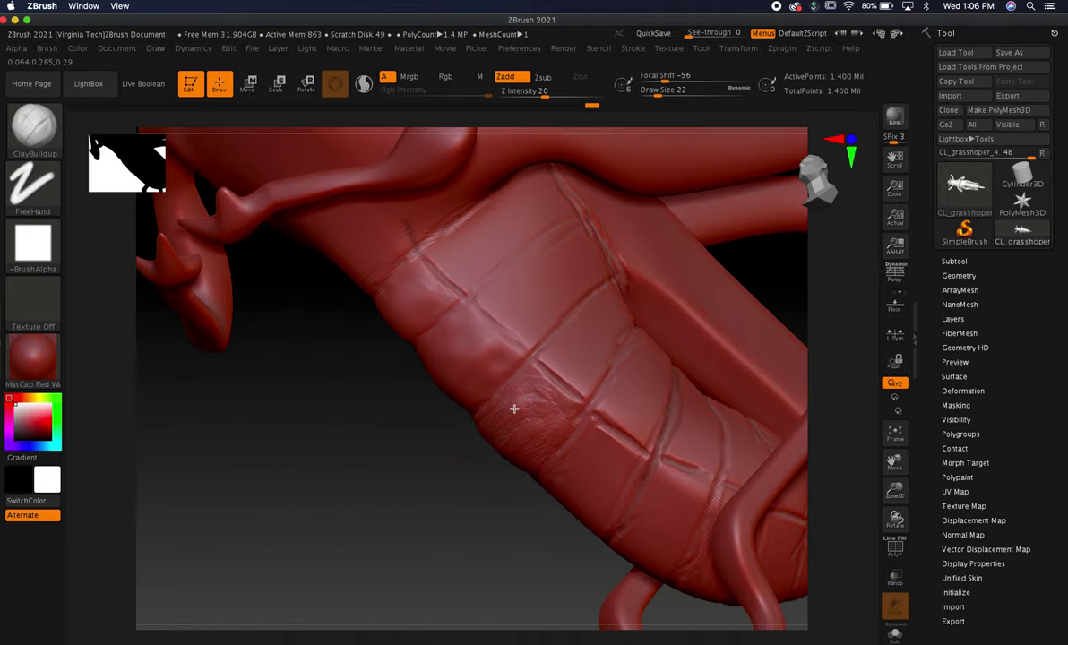
mouse_move(543, 406)
left_mouse_down()
mouse_move(526, 411)
mouse_move(550, 391)
mouse_move(561, 399)
mouse_move(559, 375)
mouse_move(531, 412)
left_mouse_up()
mouse_move(547, 422)
left_mouse_down()
mouse_move(545, 439)
mouse_move(519, 439)
mouse_move(543, 403)
mouse_move(550, 424)
mouse_move(558, 402)
mouse_move(522, 444)
left_mouse_up()
left_click_drag(449, 507, 466, 435)
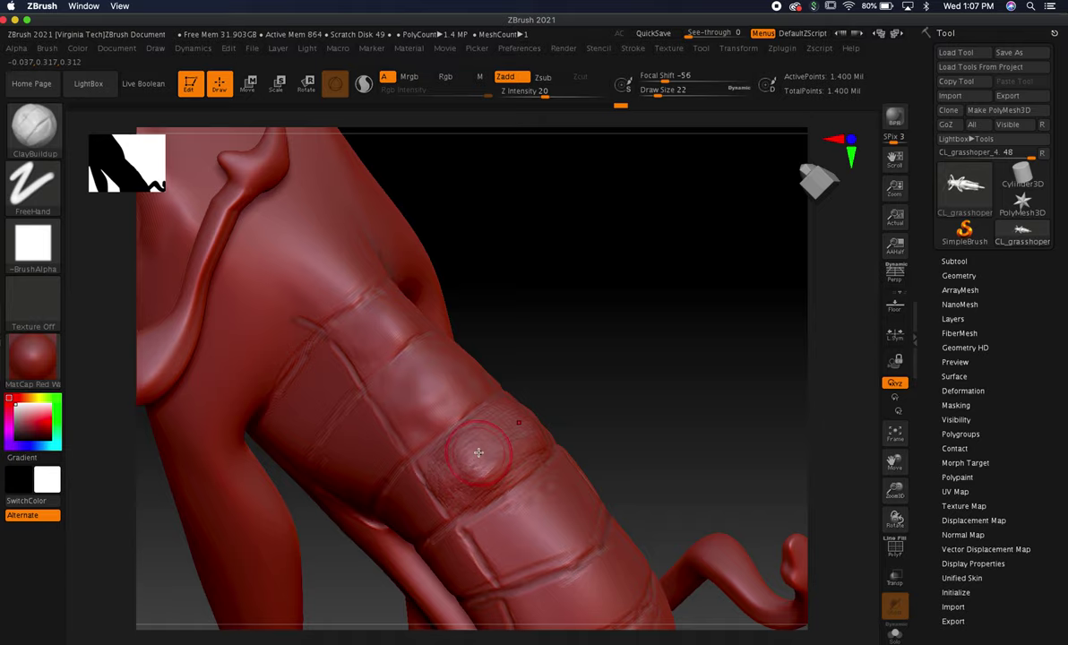
key("shift")
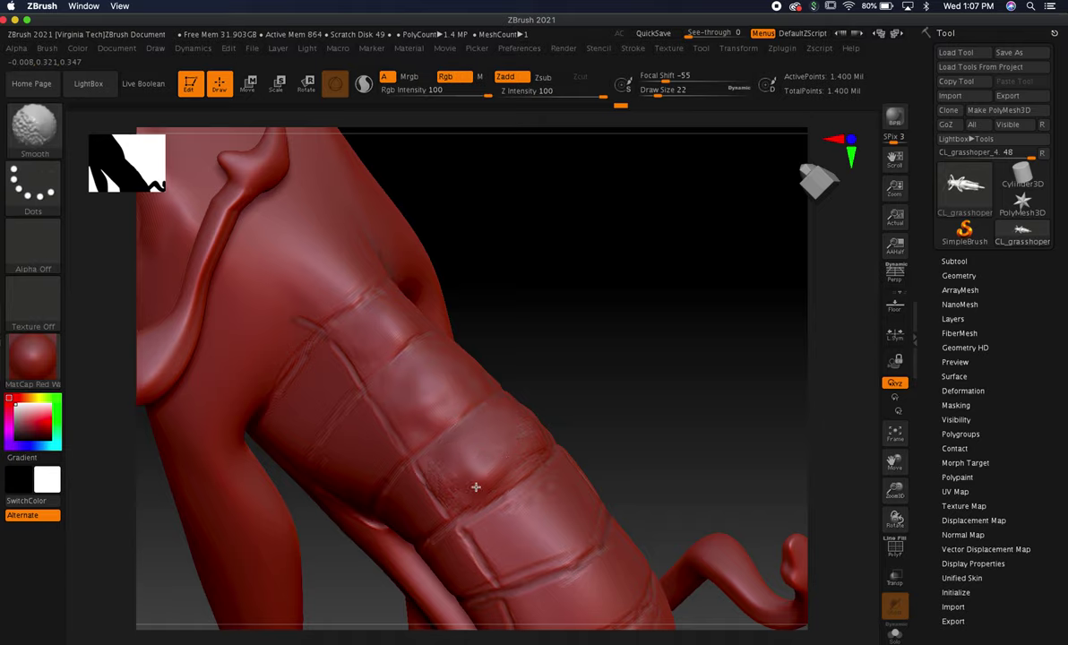
mouse_move(537, 417)
left_mouse_down()
mouse_move(622, 281)
mouse_move(560, 303)
left_mouse_up()
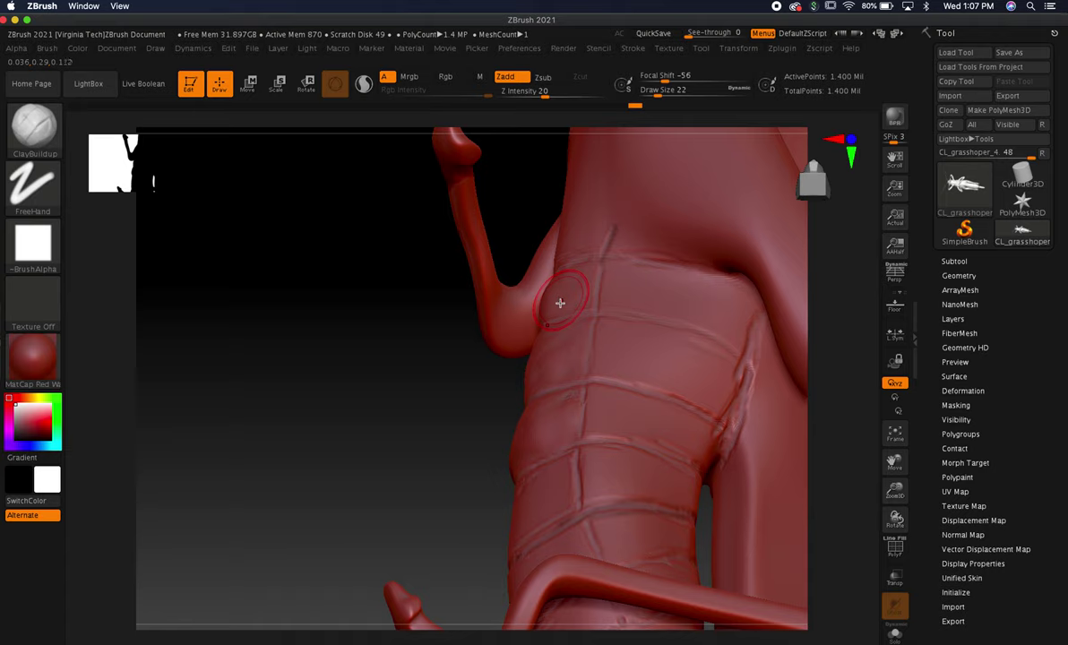
mouse_move(432, 407)
left_mouse_down()
mouse_move(405, 486)
mouse_move(443, 436)
mouse_move(545, 476)
mouse_move(509, 503)
left_mouse_up()
key("shift")
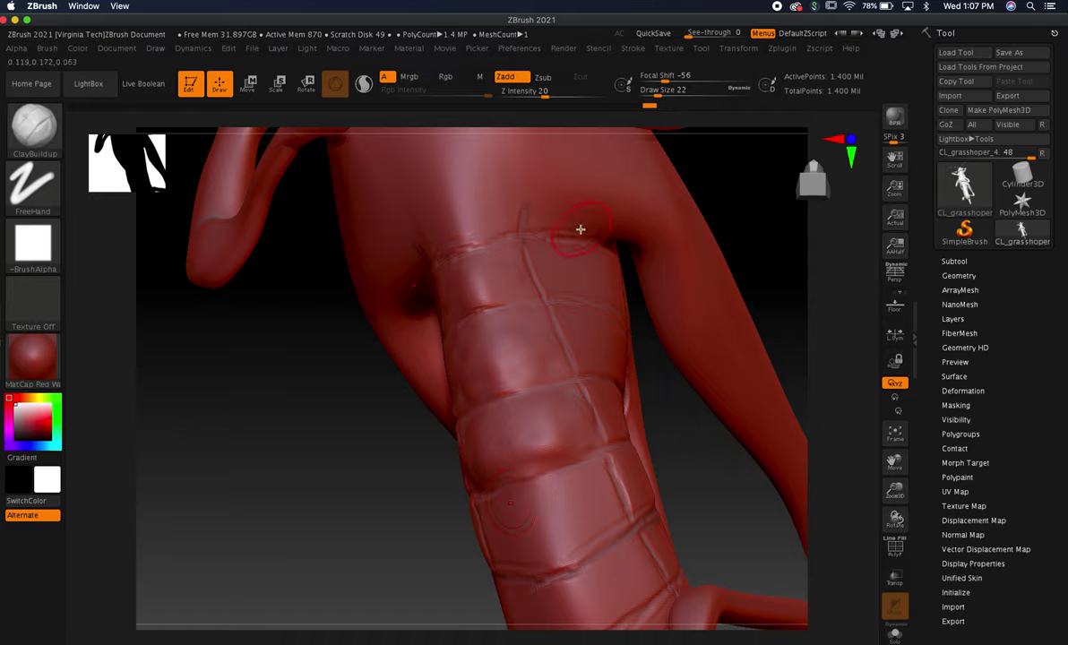
- Fill the fourth underside segment with clay up to its bordering lines and smooth it from below and from the side
mouse_move(552, 492)
left_mouse_down()
mouse_move(529, 534)
mouse_move(569, 537)
mouse_move(564, 548)
left_mouse_up()
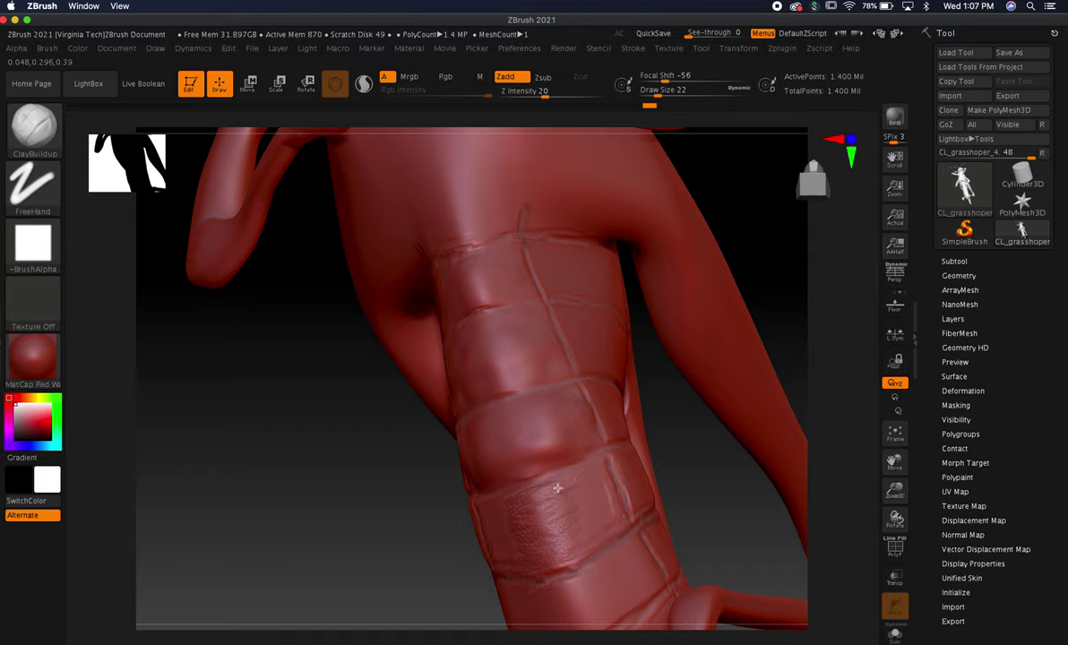
left_click_drag(590, 520, 505, 546)
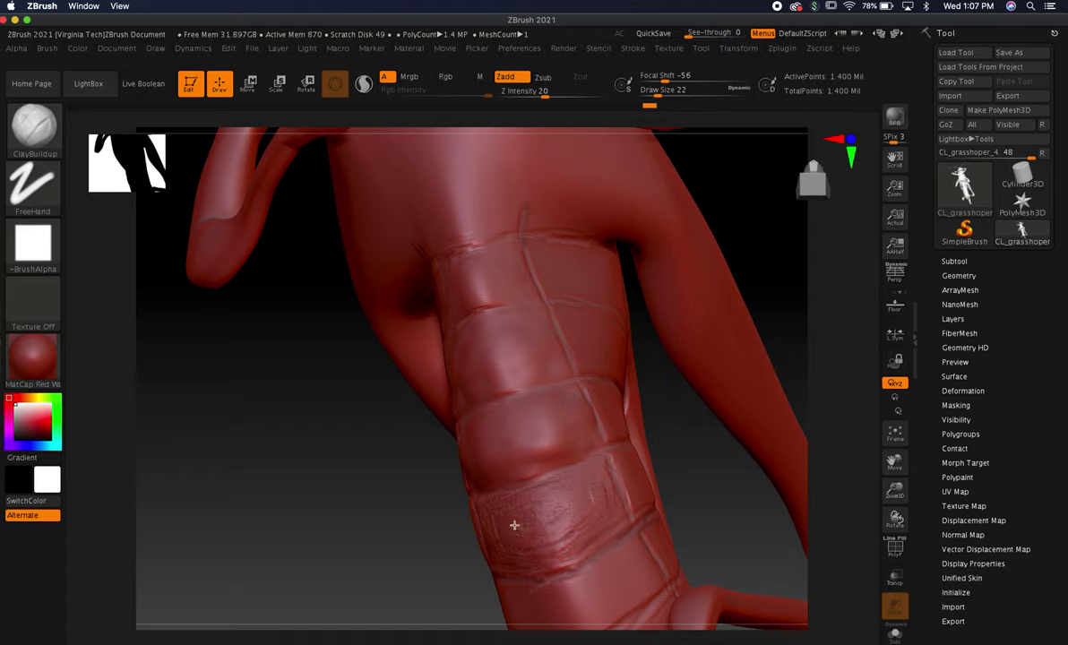
mouse_move(509, 557)
left_mouse_down()
mouse_move(546, 569)
mouse_move(571, 550)
left_mouse_up()
mouse_move(403, 501)
left_mouse_down()
mouse_move(389, 496)
mouse_move(479, 468)
left_mouse_up()
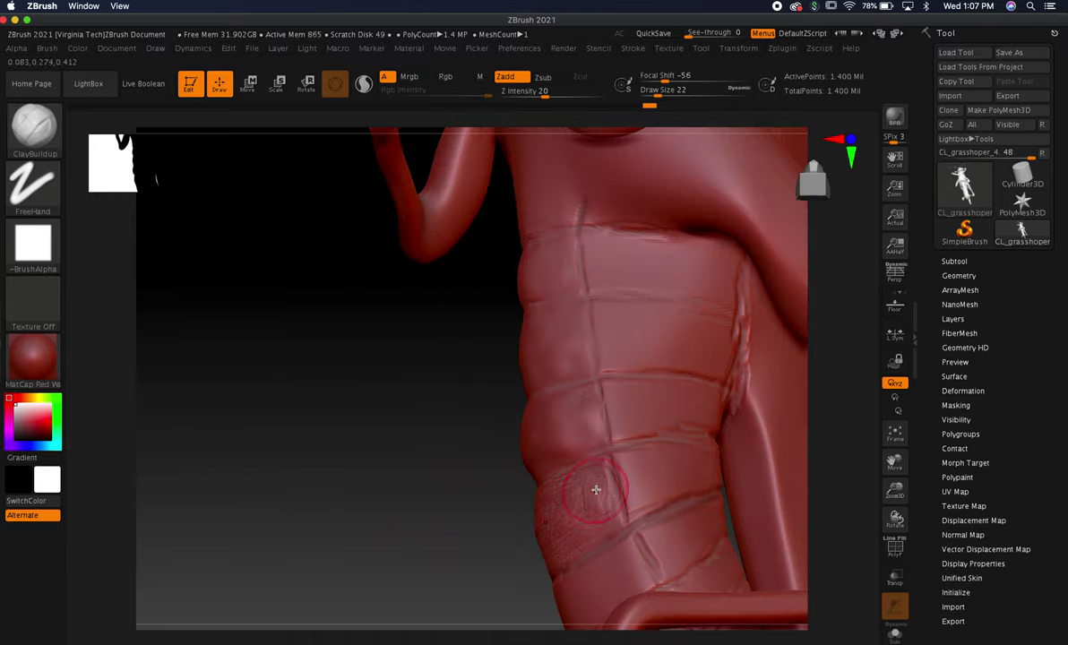
key("shift")
mouse_move(549, 487)
left_mouse_down("shift")
mouse_move(608, 528)
mouse_move(536, 562)
mouse_move(549, 506)
left_mouse_up("shift")
mouse_move(375, 483)
left_mouse_down()
mouse_move(425, 475)
mouse_move(513, 493)
left_mouse_up()
key("shift")
mouse_move(579, 470)
left_mouse_down()
mouse_move(646, 427)
mouse_move(581, 444)
mouse_move(645, 334)
left_mouse_up()
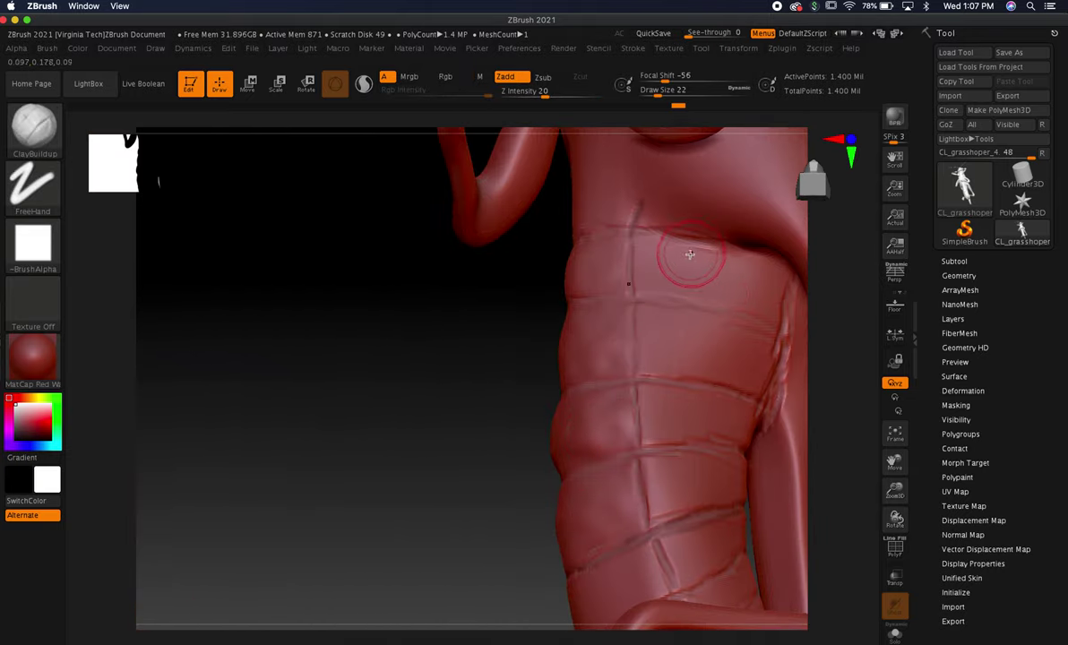
- Build up the fifth underside segment, just ahead of the hind feet, and smooth its surface
left_click_drag(894, 461, 811, 342)
left_click_drag(350, 203, 406, 260)
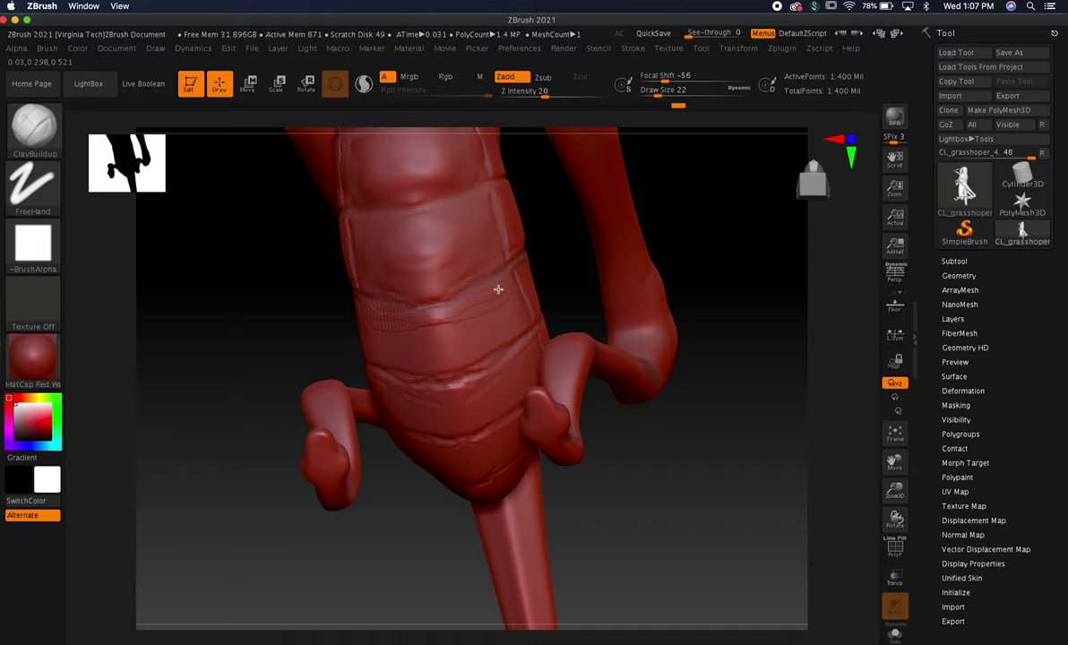
mouse_move(515, 313)
left_mouse_down()
mouse_move(494, 321)
mouse_move(489, 307)
mouse_move(432, 329)
mouse_move(466, 342)
mouse_move(414, 349)
mouse_move(506, 339)
mouse_move(465, 369)
mouse_move(508, 339)
mouse_move(434, 354)
mouse_move(472, 333)
mouse_move(432, 328)
mouse_move(489, 318)
mouse_move(505, 286)
mouse_move(497, 315)
left_mouse_up()
mouse_move(471, 358)
left_mouse_down()
mouse_move(441, 358)
mouse_move(457, 367)
mouse_move(479, 325)
mouse_move(436, 328)
mouse_move(479, 305)
mouse_move(512, 336)
mouse_move(424, 359)
mouse_move(382, 343)
mouse_move(383, 352)
mouse_move(412, 326)
mouse_move(476, 318)
mouse_move(459, 306)
left_mouse_up()
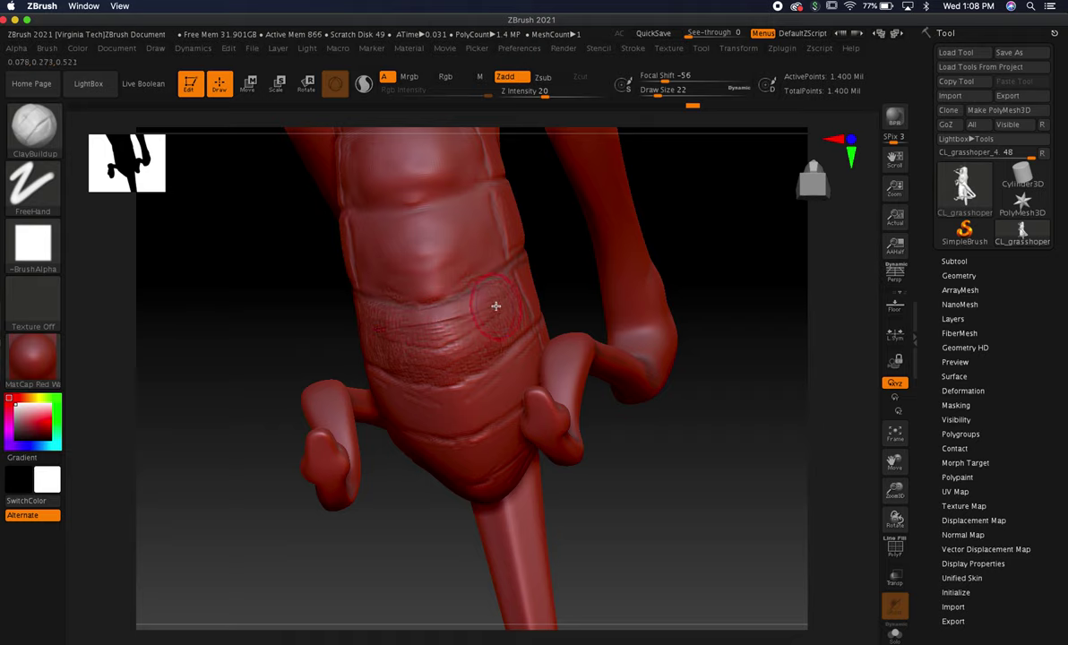
key("shift")
mouse_move(449, 318)
left_mouse_down("shift")
mouse_move(435, 324)
mouse_move(520, 314)
left_mouse_up("shift")
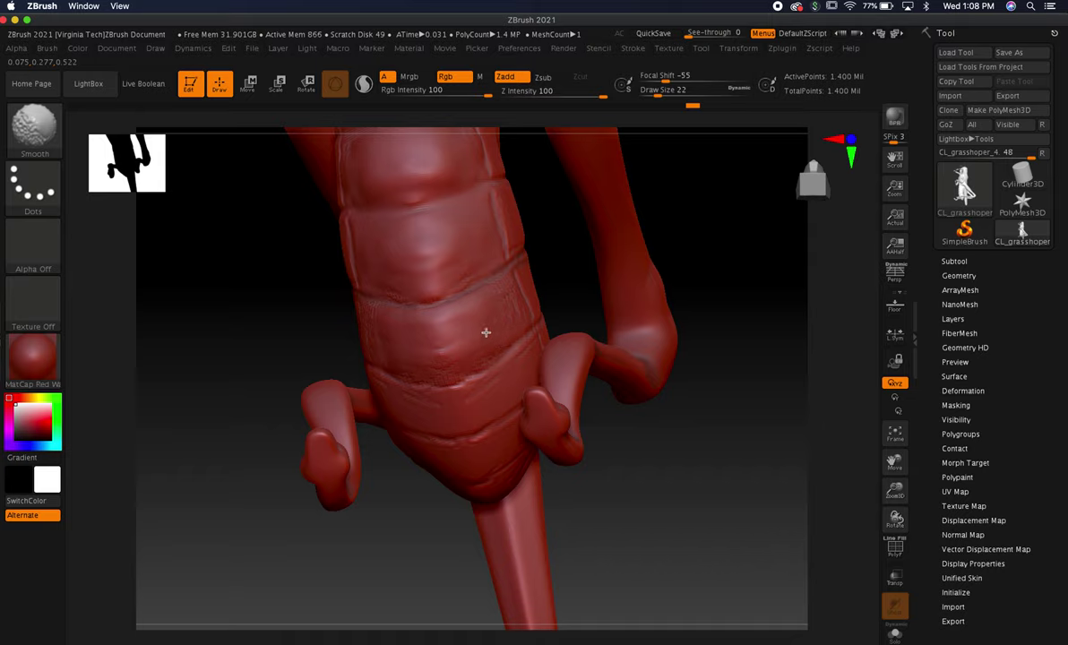
mouse_move(662, 300)
left_mouse_down()
mouse_move(715, 264)
mouse_move(702, 221)
left_mouse_up()
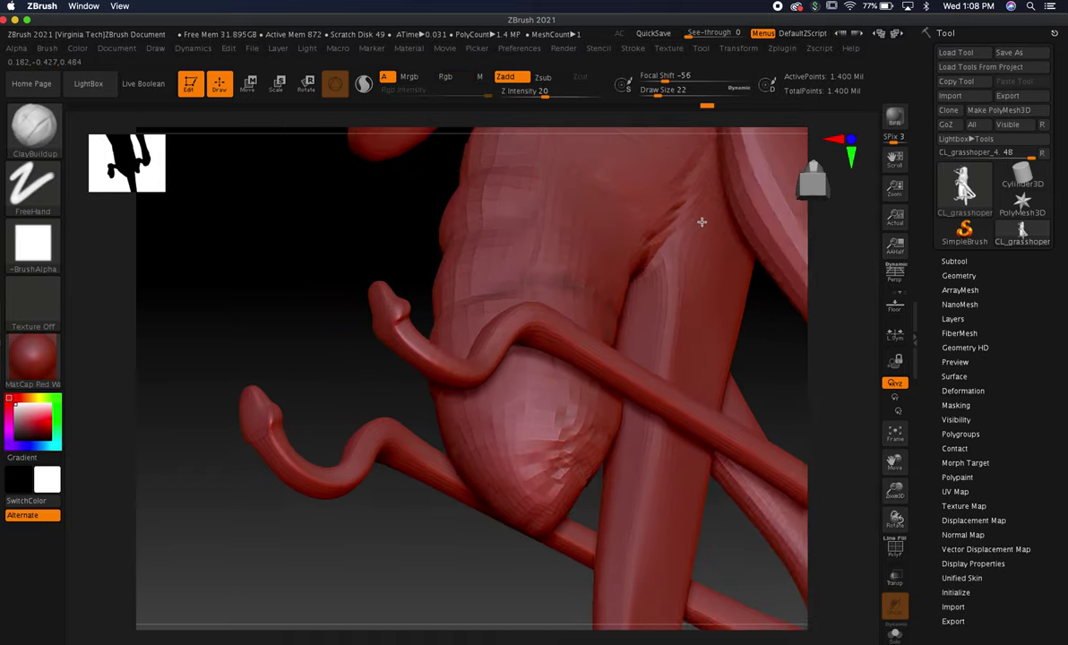
left_click_drag(421, 523, 443, 481)
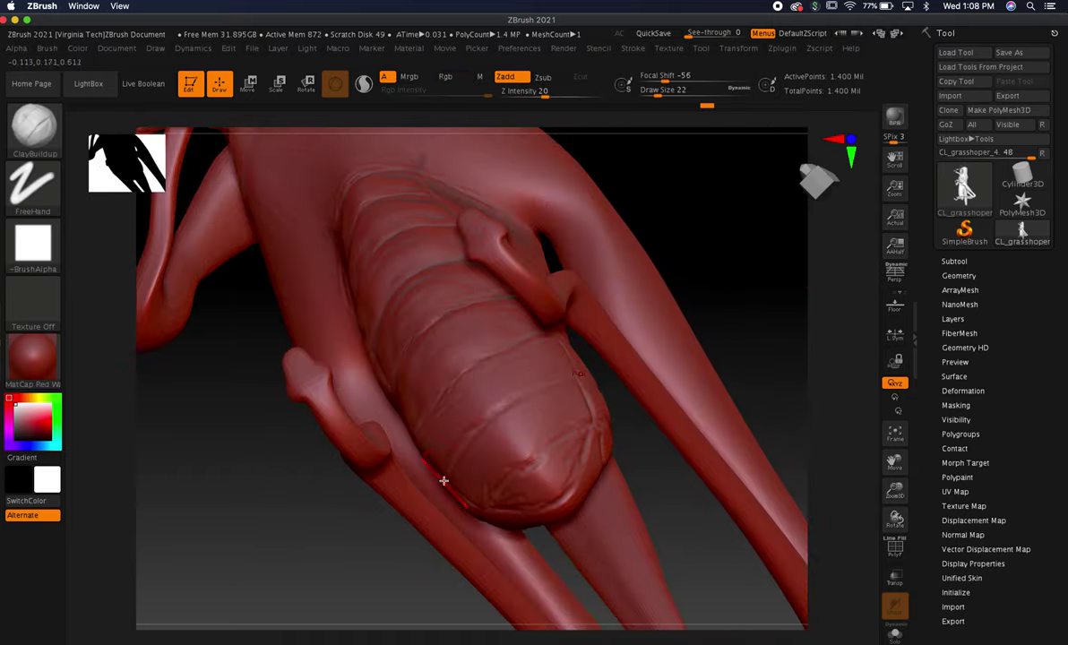
- Add clay across the sixth underside segment between the hind feet and smooth it
key("shift")
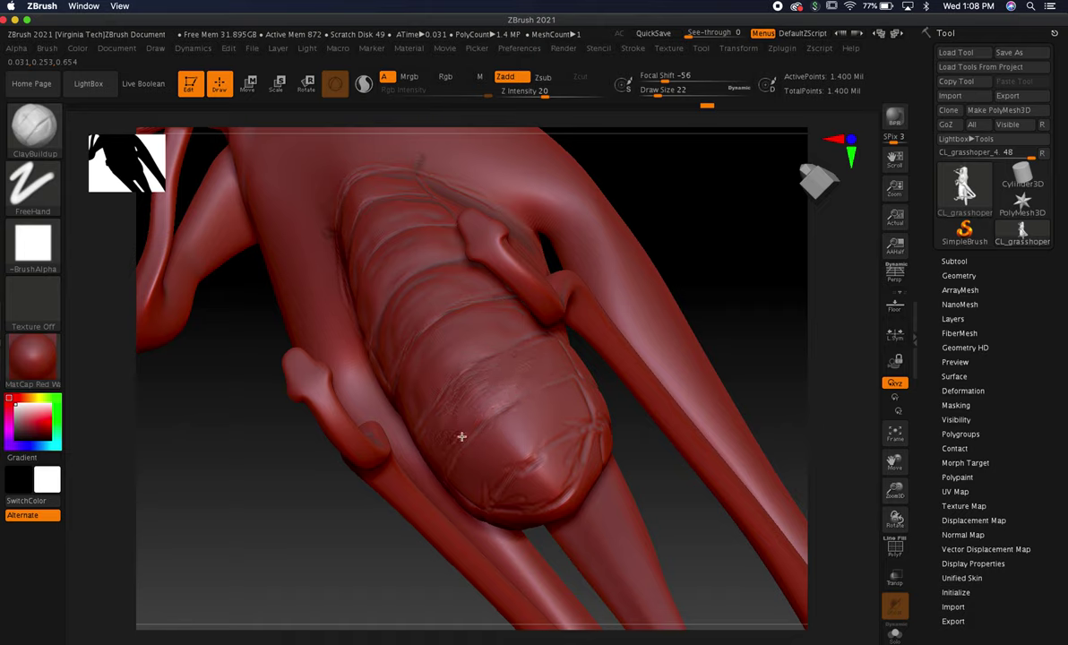
mouse_move(557, 368)
left_mouse_down()
mouse_move(501, 393)
mouse_move(504, 381)
mouse_move(484, 403)
mouse_move(485, 376)
left_mouse_up()
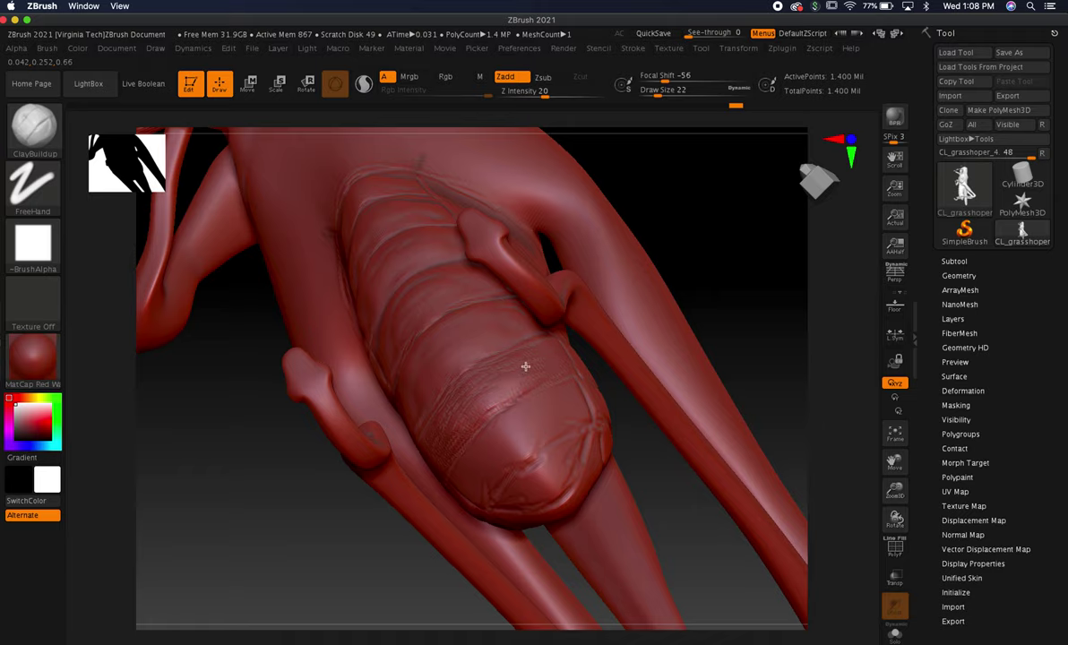
key("shift")
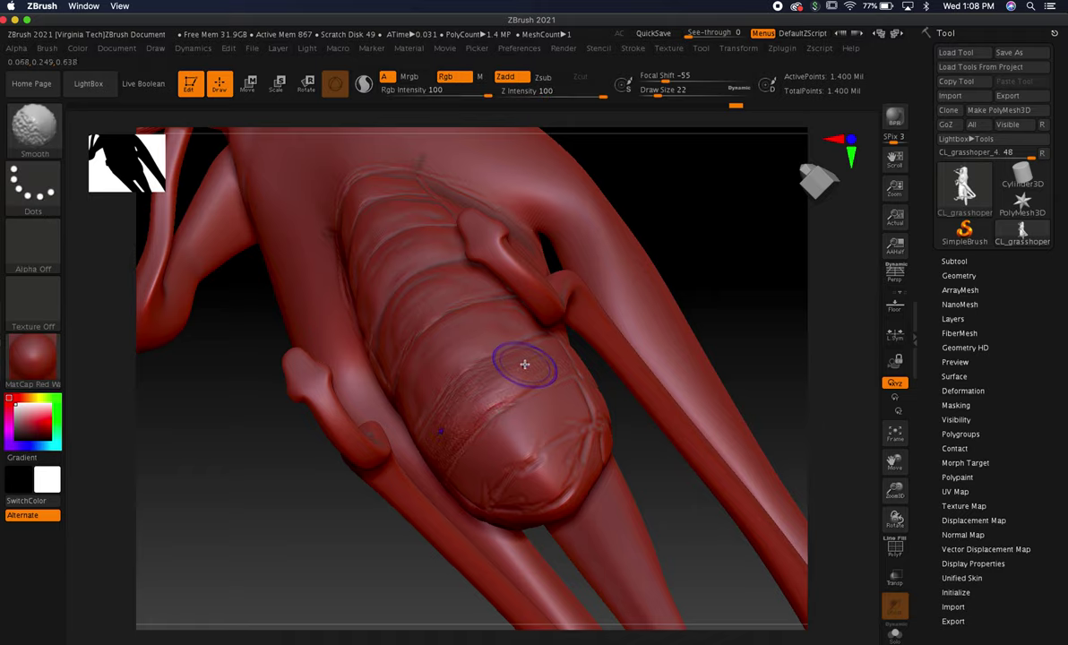
left_click_drag(485, 385, 512, 383, "shift")
- Build up the last underside segment and the area at the abdomen tip, smoothing the strokes
mouse_move(502, 437)
left_mouse_down()
mouse_move(560, 403)
mouse_move(508, 442)
mouse_move(527, 442)
mouse_move(494, 480)
mouse_move(545, 430)
mouse_move(544, 401)
mouse_move(565, 395)
left_mouse_up()
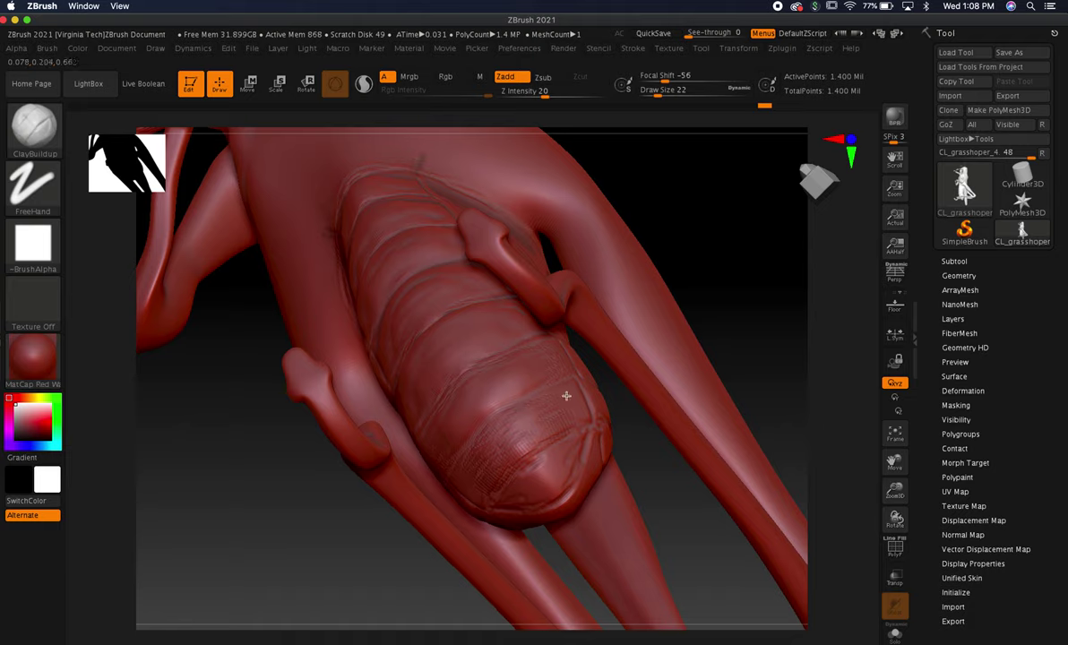
mouse_move(495, 392)
left_mouse_down()
mouse_move(524, 376)
mouse_move(519, 389)
left_mouse_up()
mouse_move(564, 399)
left_mouse_down("shift")
mouse_move(525, 439)
mouse_move(502, 430)
left_mouse_up("shift")
mouse_move(554, 458)
left_mouse_down()
mouse_move(531, 472)
mouse_move(564, 462)
mouse_move(584, 437)
mouse_move(542, 475)
mouse_move(540, 466)
mouse_move(575, 463)
mouse_move(540, 479)
mouse_move(577, 442)
mouse_move(572, 467)
mouse_move(567, 453)
mouse_move(528, 463)
left_mouse_up()
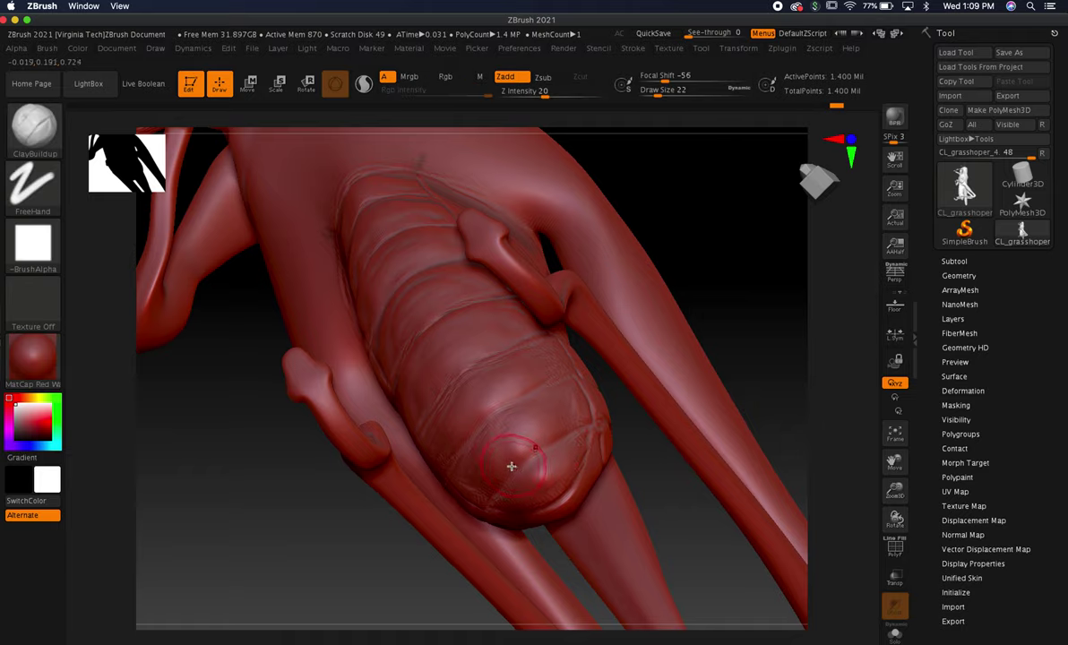
- Build up a middle abdominal segment on the flank above the side line, ahead of the hind tibia, and smooth it
mouse_move(369, 534)
left_mouse_down()
mouse_move(381, 587)
mouse_move(497, 419)
left_mouse_up()
left_click_drag(612, 220, 430, 466)
left_click_drag(314, 556, 513, 422)
left_click_drag(636, 429, 638, 469)
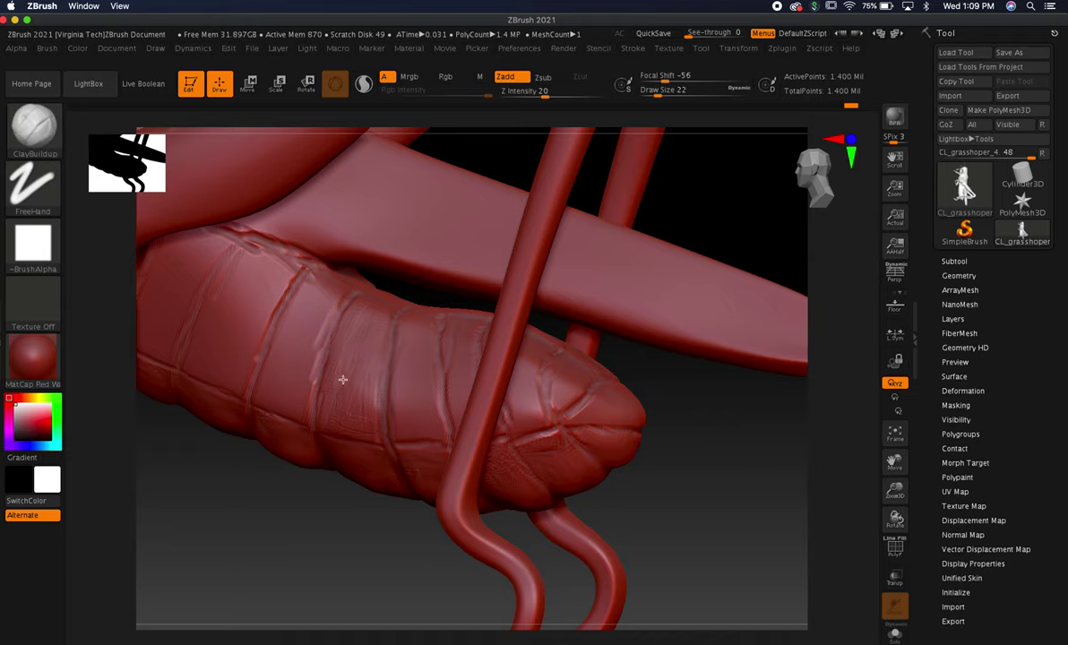
key("shift")
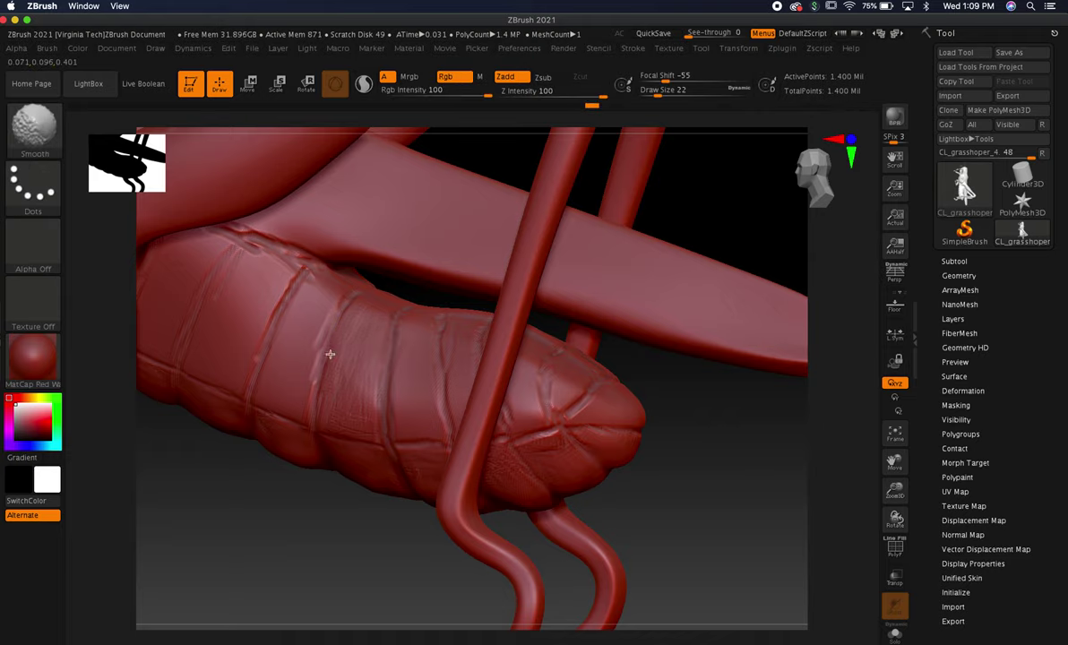
- Add clay to the next flank segment toward the hind tibia, up to the abdomen's upper edge, and smooth it
mouse_move(412, 369)
left_mouse_down()
mouse_move(418, 396)
mouse_move(397, 356)
left_mouse_up()
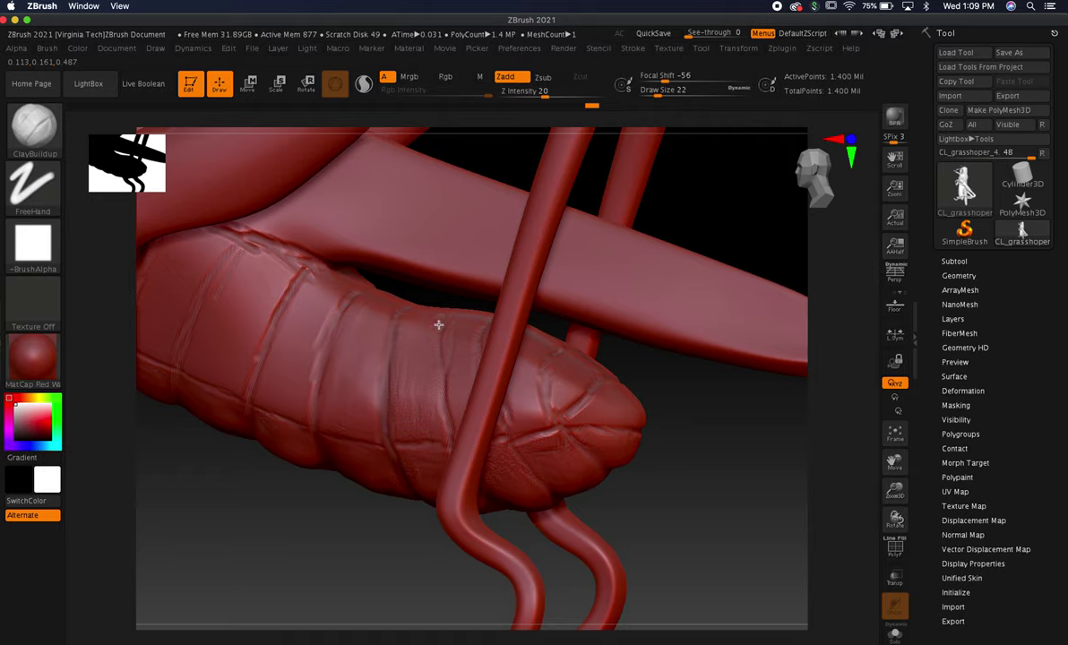
left_click_drag(340, 524, 363, 517)
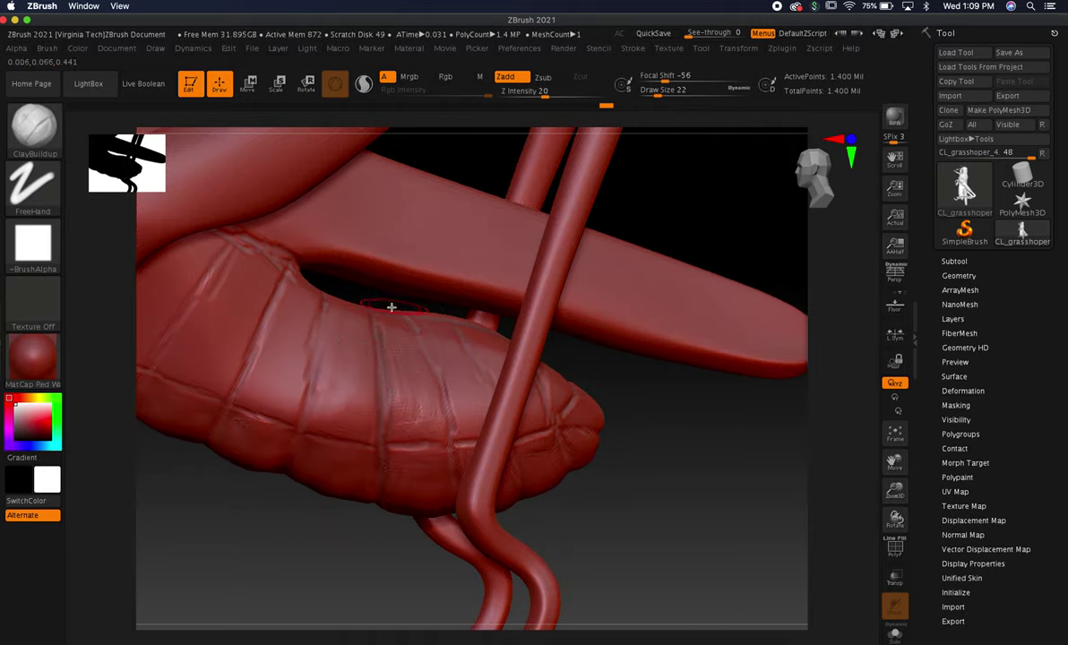
key("shift")
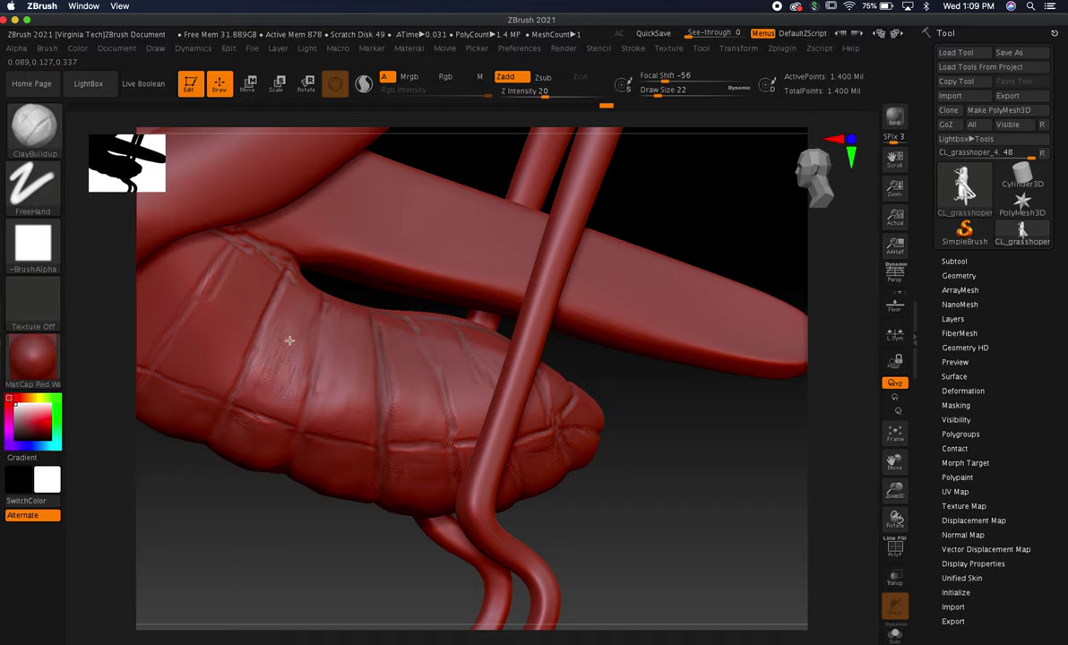
- Build up the third flank segment above the side line, reaching the abdomen's upper edge, and smooth the strokes
mouse_move(296, 502)
left_mouse_down()
mouse_move(272, 517)
mouse_move(277, 484)
left_mouse_up()
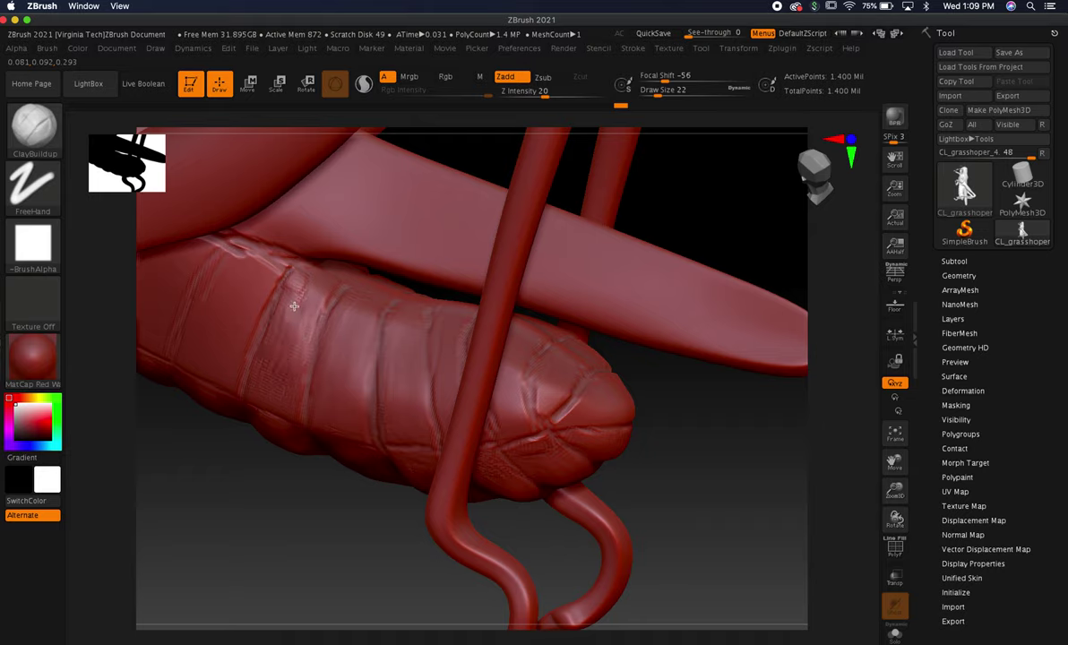
mouse_move(295, 298)
left_mouse_down()
mouse_move(286, 303)
mouse_move(300, 300)
mouse_move(296, 333)
mouse_move(316, 302)
mouse_move(312, 426)
left_mouse_up()
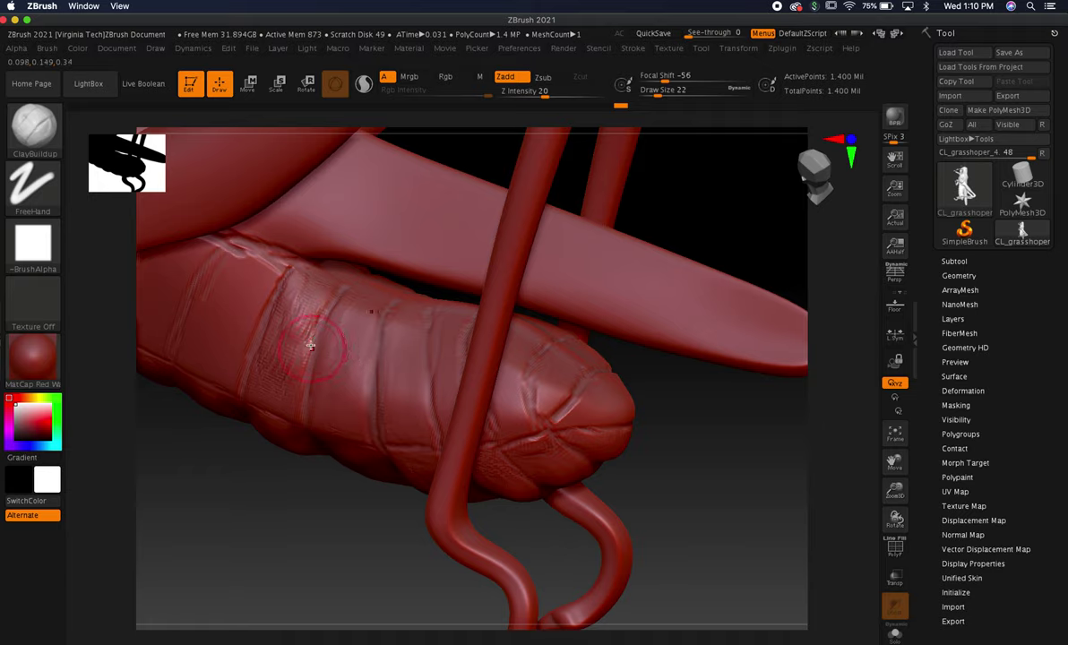
mouse_move(312, 302)
left_mouse_down("shift")
mouse_move(306, 323)
mouse_move(294, 302)
mouse_move(310, 348)
left_mouse_up("shift")
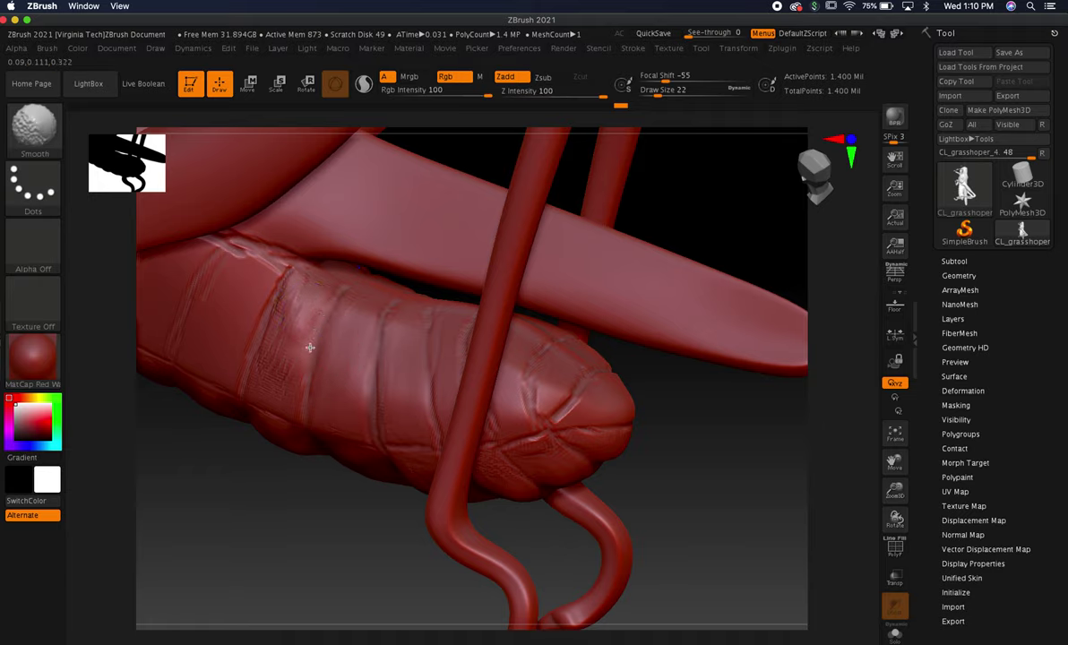
mouse_move(281, 308)
left_mouse_down("shift")
mouse_move(297, 292)
mouse_move(304, 317)
left_mouse_up("shift")
- Add clay to the adjacent flank segment toward the abdomen tip and smooth it into a rounded plate
left_click_drag(294, 515, 303, 466)
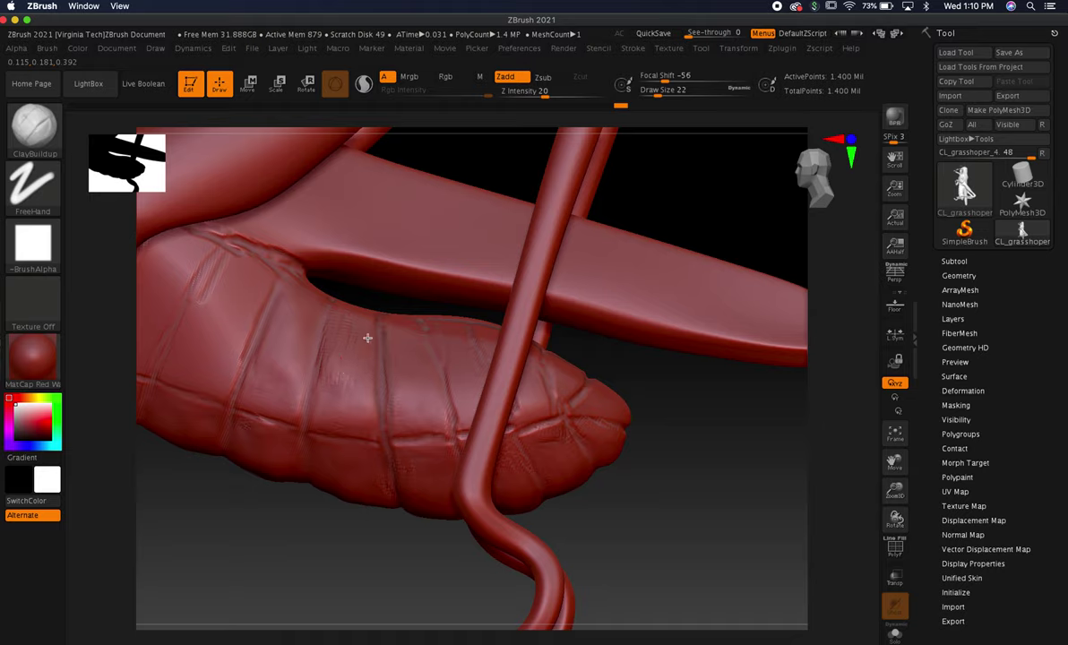
key("shift")
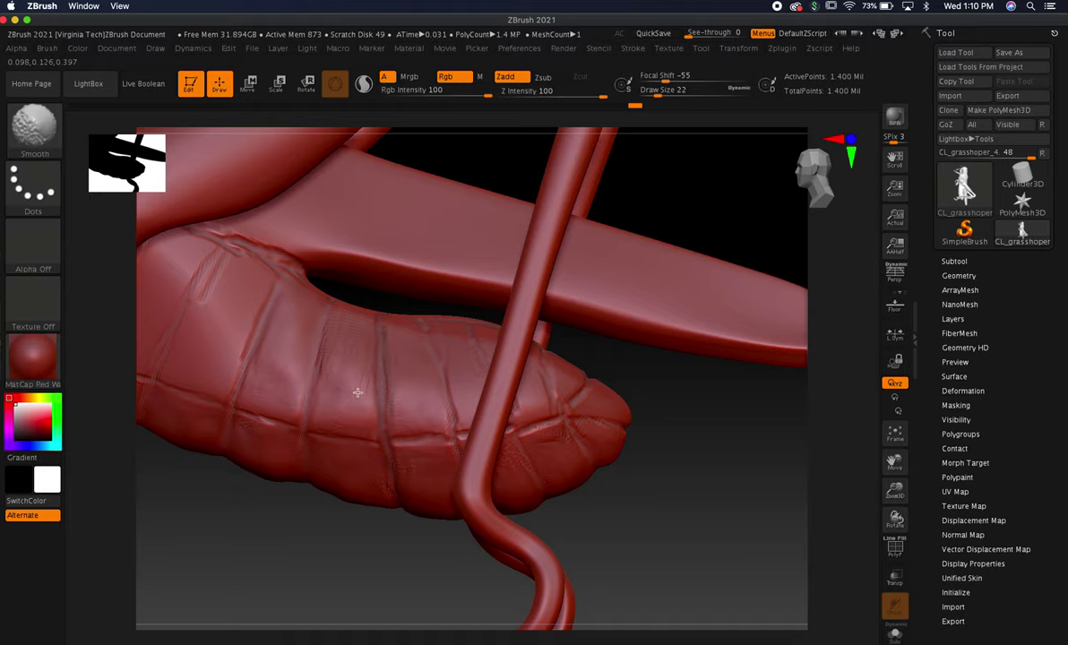
left_click_drag(357, 393, 324, 345, "shift")
- Build up the second flank segment from the front, between the side line and the wing base, and smooth it
mouse_move(238, 305)
left_mouse_down()
mouse_move(207, 306)
mouse_move(222, 265)
mouse_move(202, 285)
mouse_move(200, 326)
mouse_move(238, 305)
mouse_move(223, 331)
mouse_move(190, 329)
left_mouse_up()
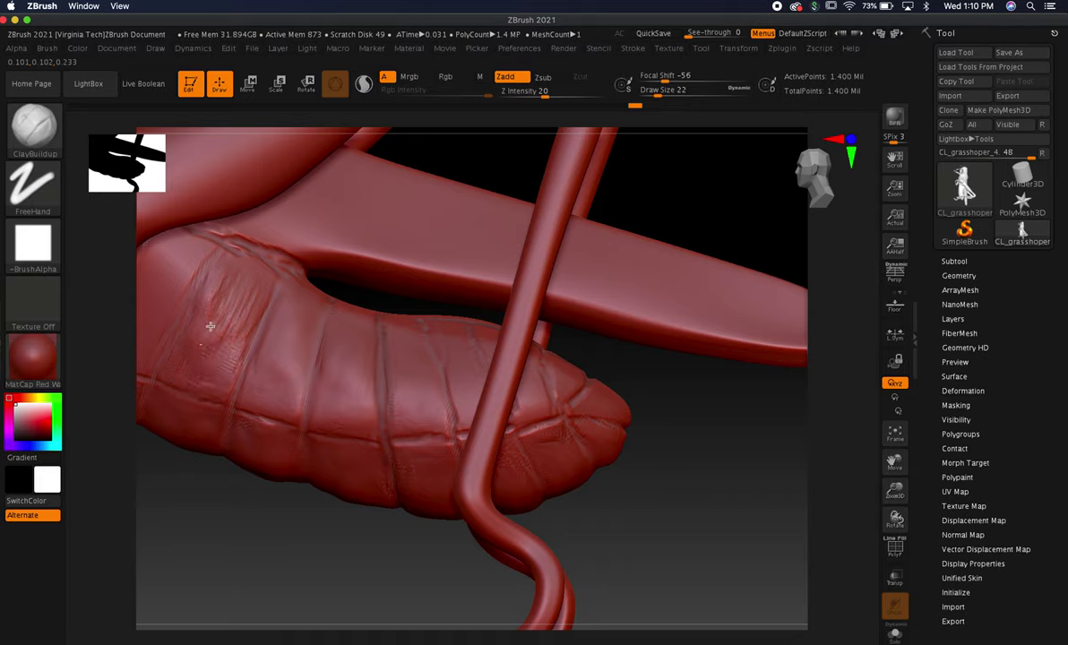
left_click_drag(235, 286, 206, 337)
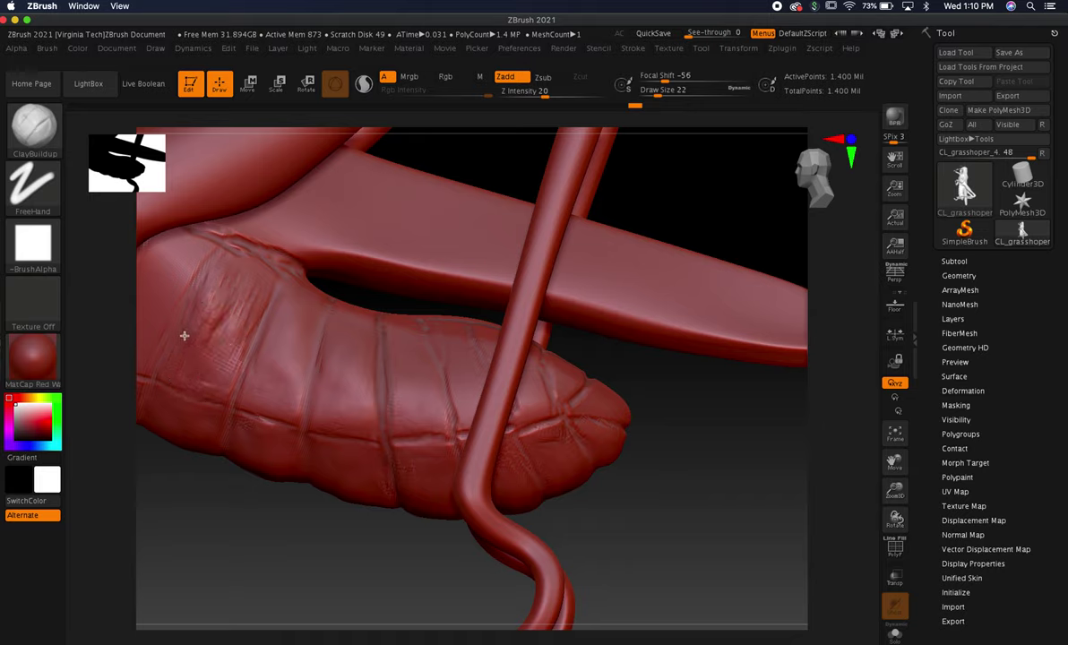
left_click_drag(228, 278, 208, 322)
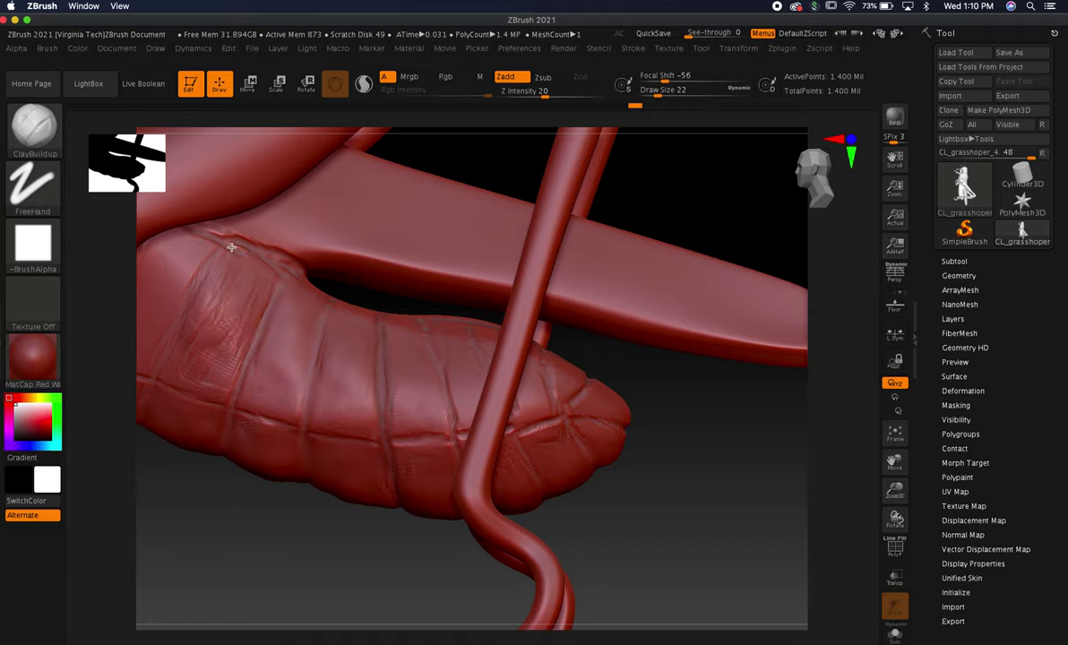
key("shift")
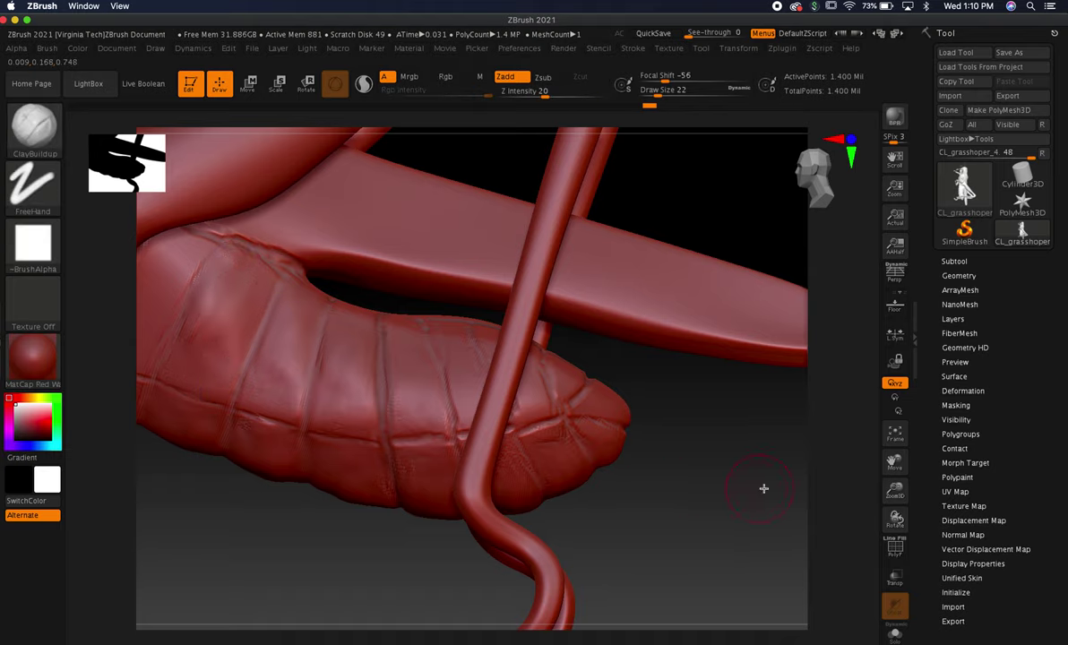
- Add clay over the frontmost flank segment, directly behind the base of the hind femur and above the side line
left_click_drag(894, 460, 1021, 497)
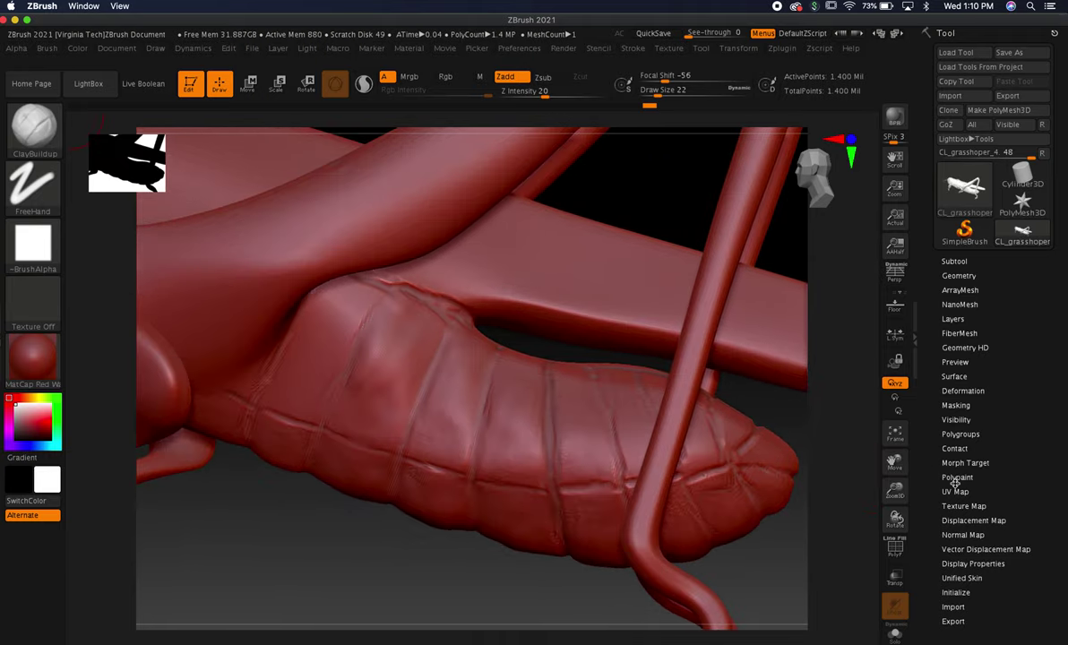
mouse_move(315, 521)
left_mouse_down()
mouse_move(293, 488)
mouse_move(303, 493)
left_mouse_up()
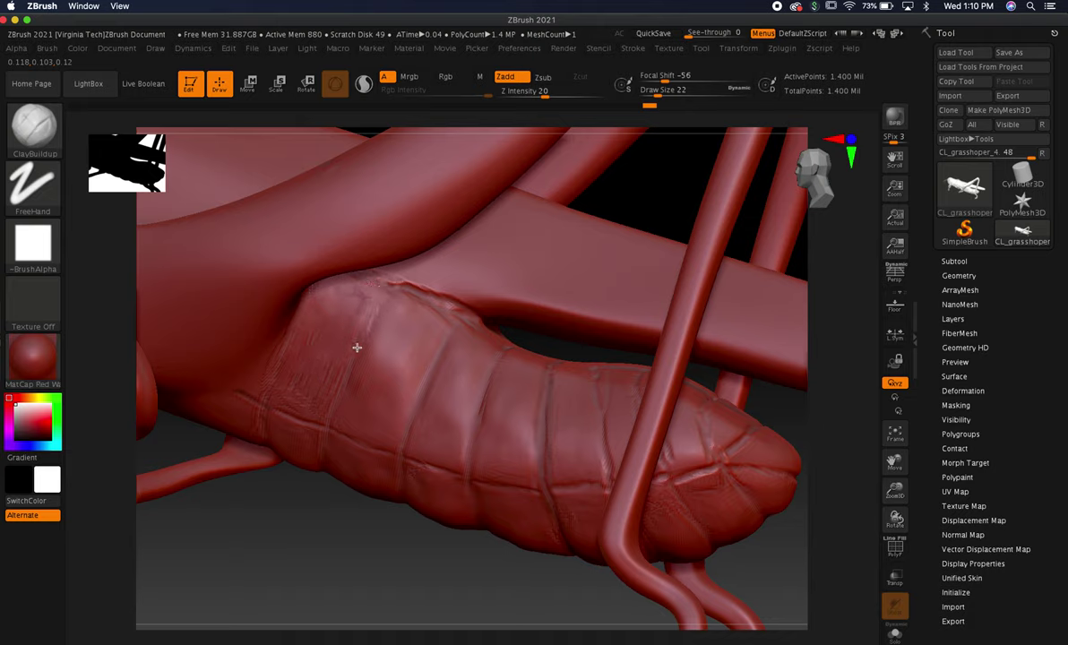
mouse_move(347, 307)
left_mouse_down()
mouse_move(328, 320)
mouse_move(339, 336)
mouse_move(284, 378)
left_mouse_up()
left_click_drag(291, 566, 312, 425)
mouse_move(330, 331)
left_mouse_down()
mouse_move(300, 329)
mouse_move(283, 399)
left_mouse_up()
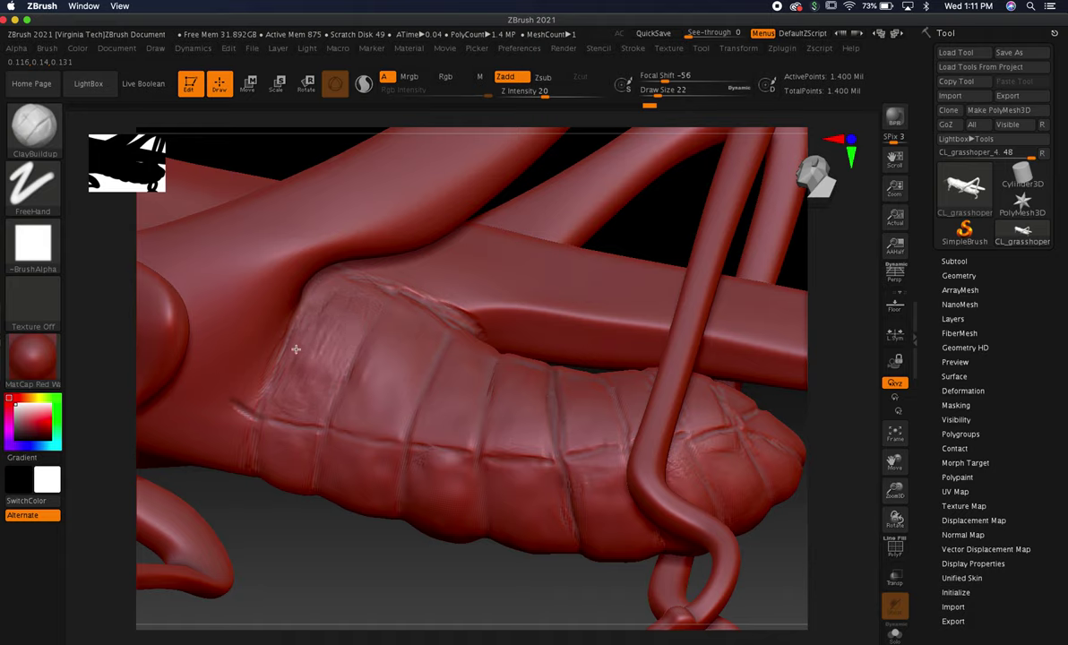
mouse_move(307, 359)
left_mouse_down()
mouse_move(315, 401)
mouse_move(346, 354)
mouse_move(339, 384)
left_mouse_up()
- Fill out the frontmost flank segment up to its upper edge with more clay and smooth its surface
left_click_drag(303, 543, 298, 567)
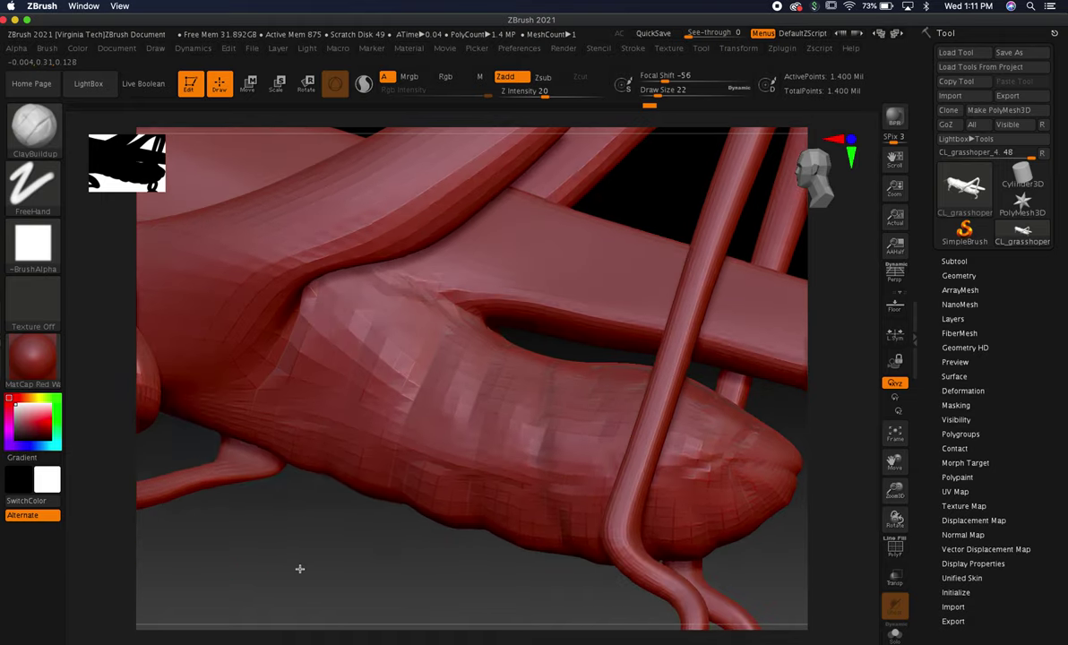
mouse_move(362, 320)
left_mouse_down()
mouse_move(353, 298)
mouse_move(321, 300)
mouse_move(324, 335)
mouse_move(343, 343)
left_mouse_up()
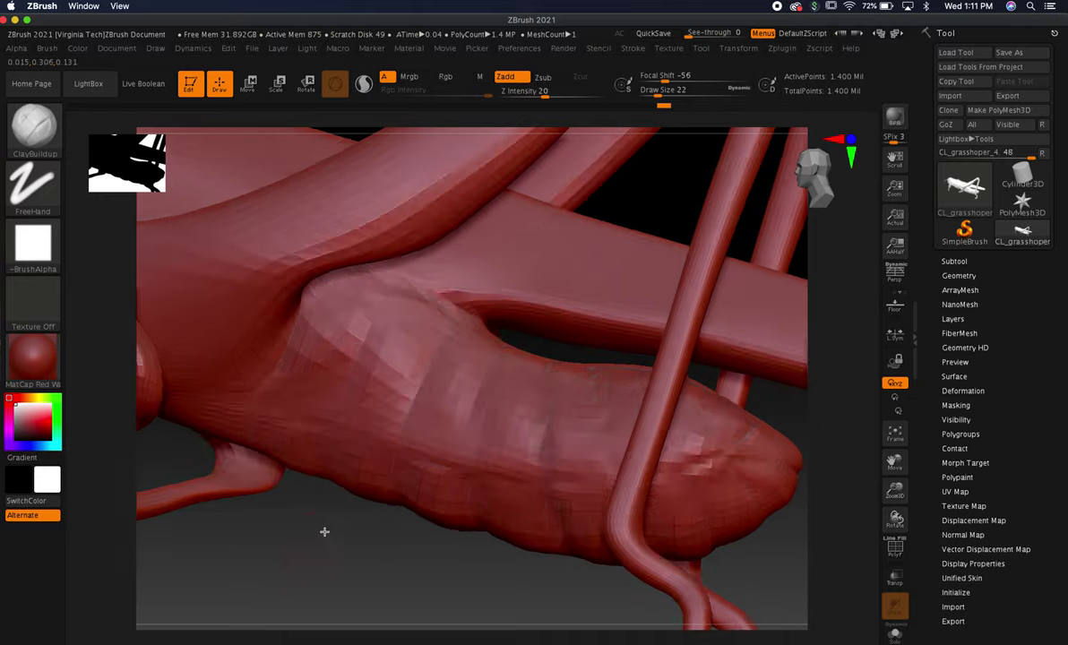
left_click_drag(324, 534, 321, 458)
mouse_move(315, 345)
left_mouse_down()
mouse_move(330, 324)
mouse_move(339, 353)
mouse_move(288, 380)
mouse_move(306, 347)
mouse_move(331, 367)
mouse_move(316, 396)
mouse_move(285, 401)
mouse_move(301, 406)
left_mouse_up()
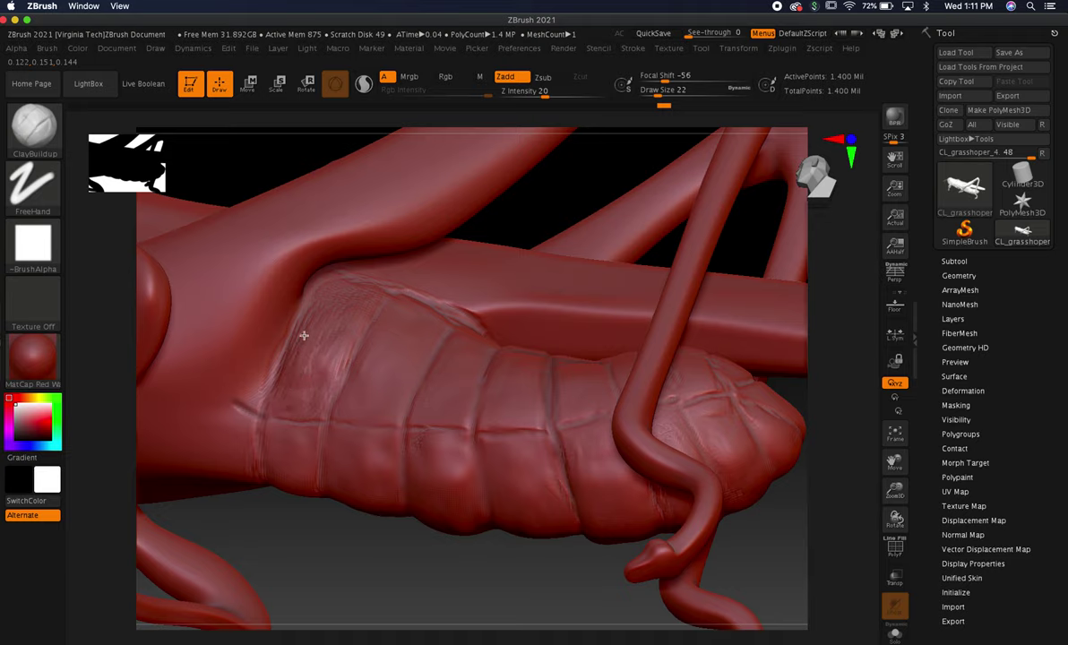
key("shift")
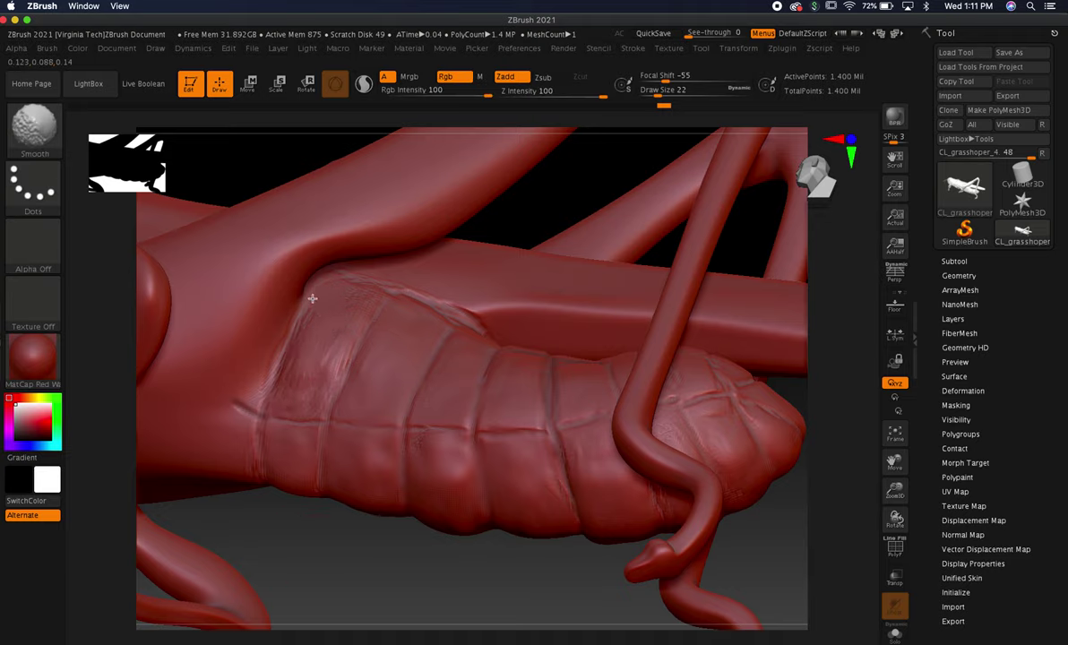
left_click_drag(352, 332, 328, 394, "shift")
- Build up the upper part of the flank segment just ahead of the hind tibia and smooth it
mouse_move(353, 529)
left_mouse_down()
mouse_move(362, 575)
mouse_move(390, 503)
left_mouse_up()
mouse_move(432, 550)
left_mouse_down()
mouse_move(437, 566)
mouse_move(455, 550)
mouse_move(452, 501)
mouse_move(439, 497)
left_mouse_up()
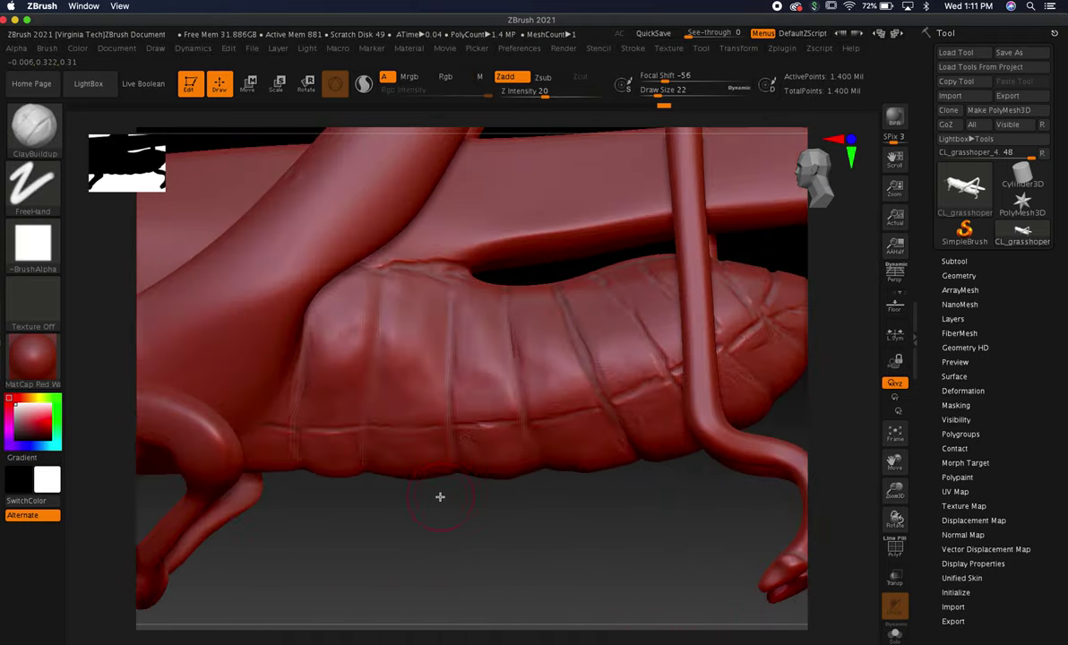
mouse_move(635, 298)
left_mouse_down()
mouse_move(624, 289)
mouse_move(639, 305)
left_mouse_up()
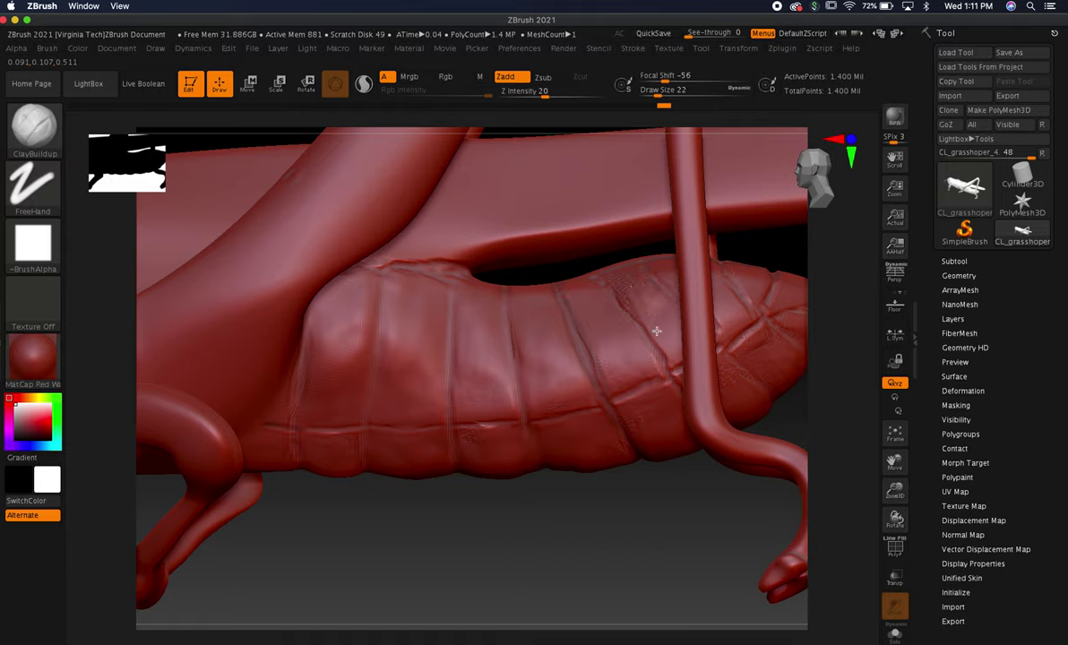
key("shift")
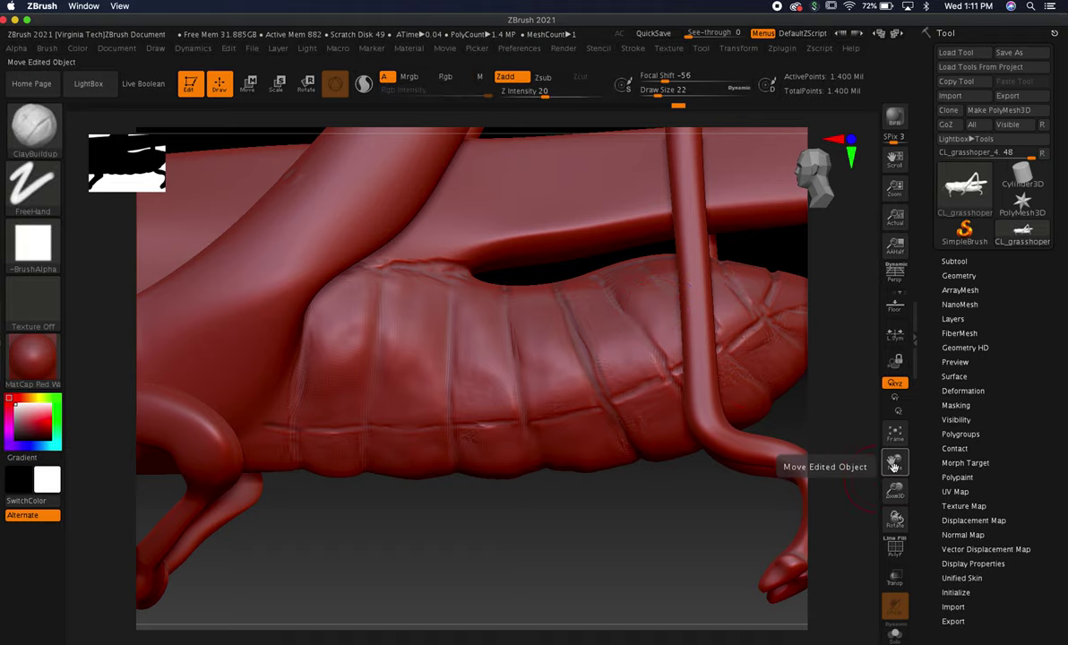
- Compare the whole model and its abdomen segments with the side-view grasshopper reference photo in Preview, returning to ZBrush
left_click_drag(894, 486, 877, 434)
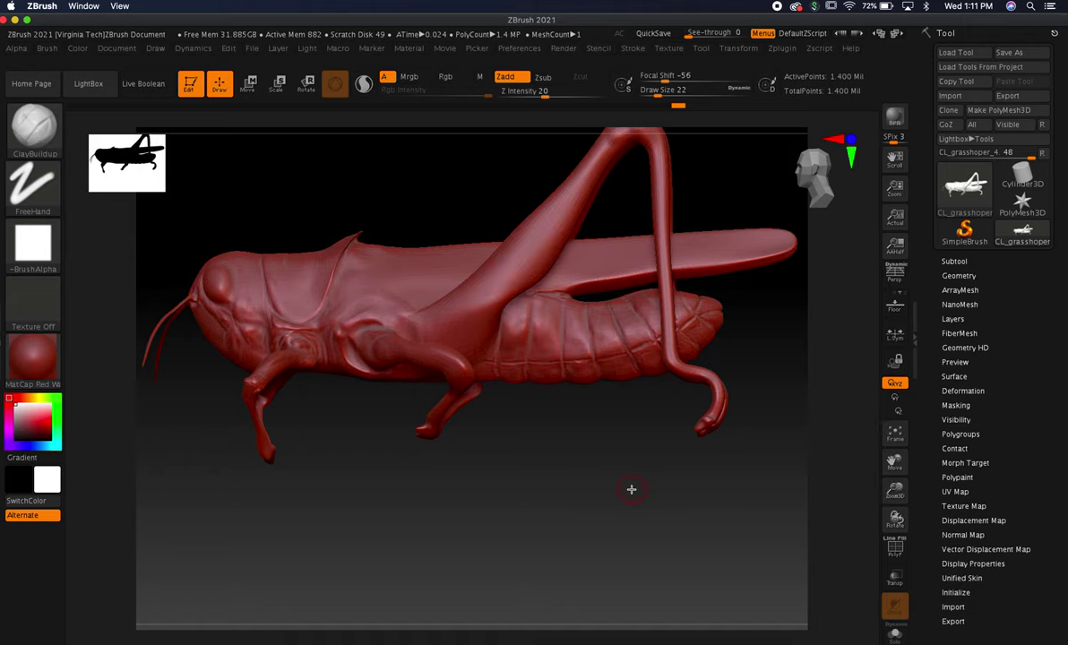
left_click_drag(631, 490, 636, 487)
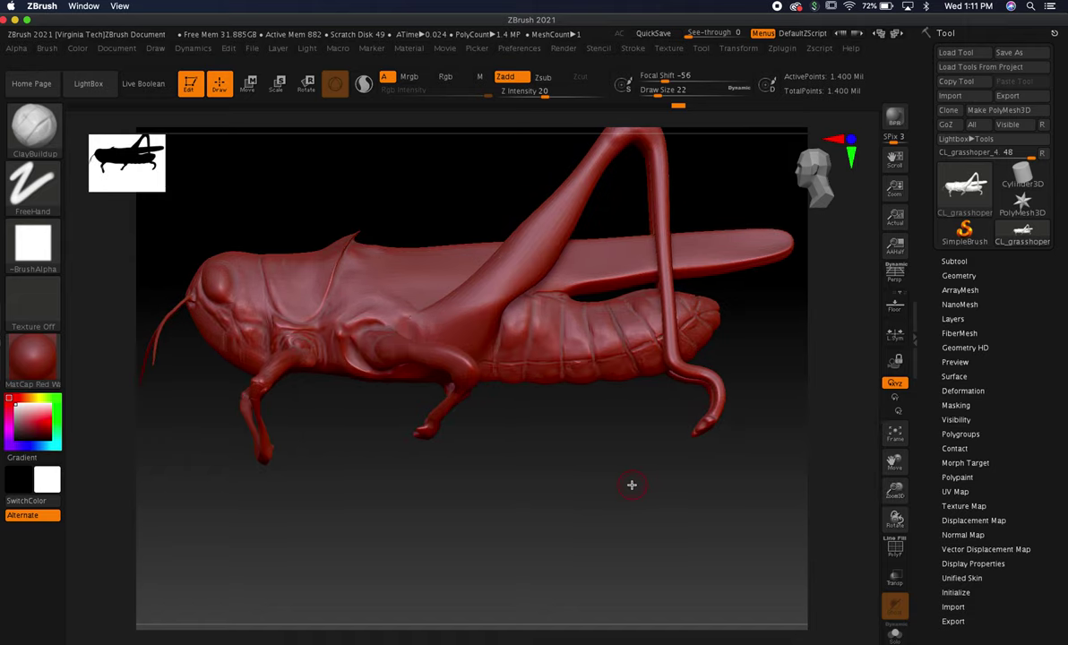
key("super+Tab")
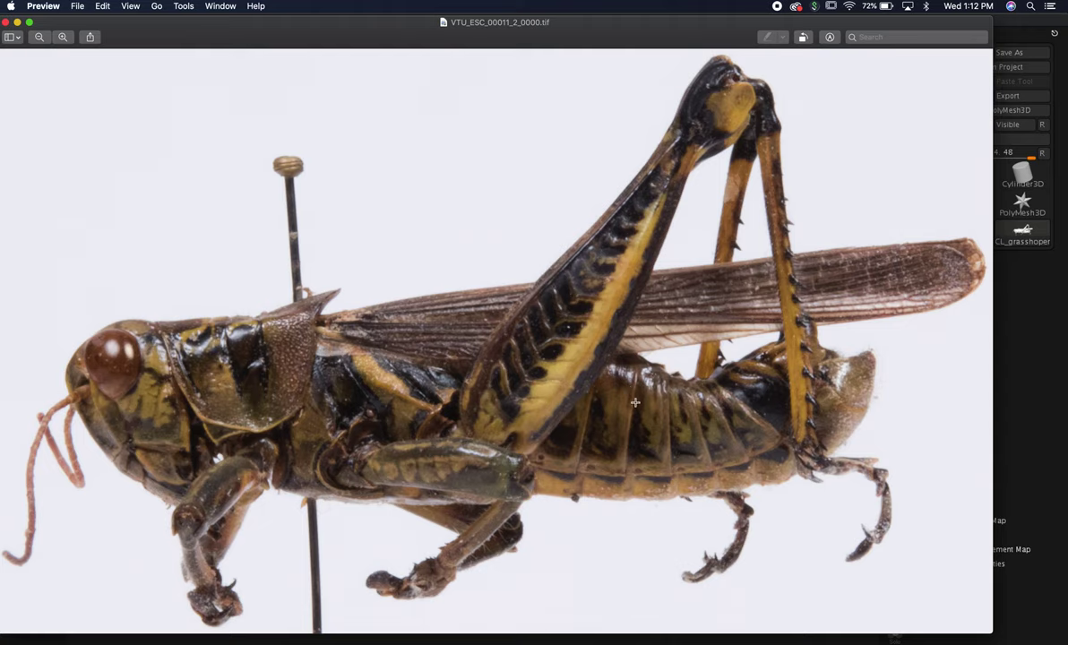
key("super+Tab")
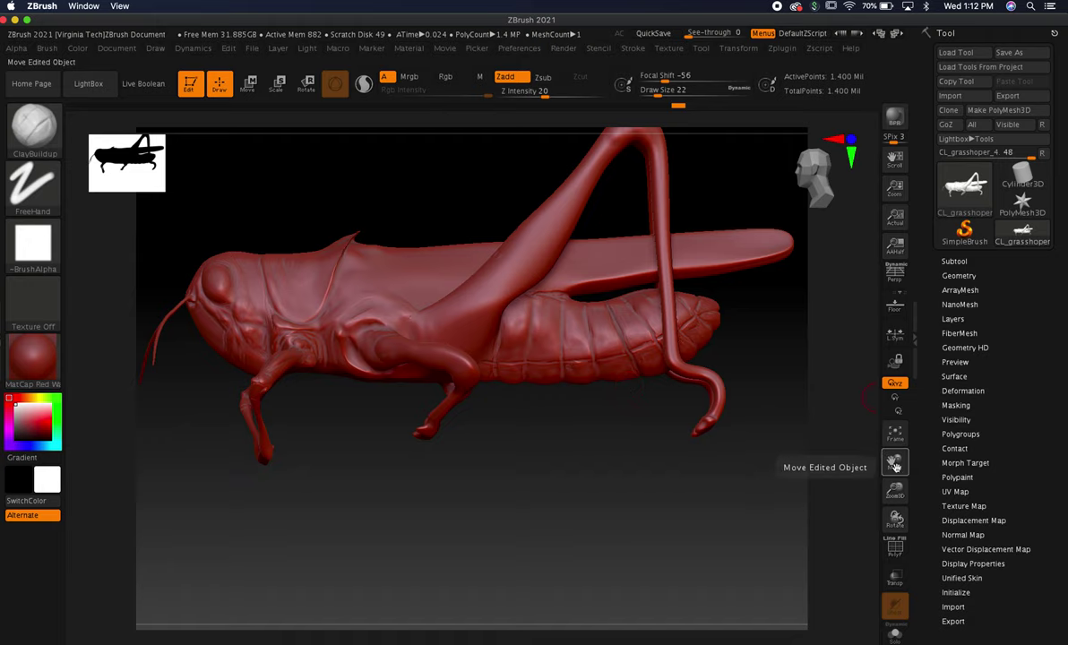
mouse_move(899, 488)
left_mouse_down()
mouse_move(883, 571)
mouse_move(834, 537)
left_mouse_up()
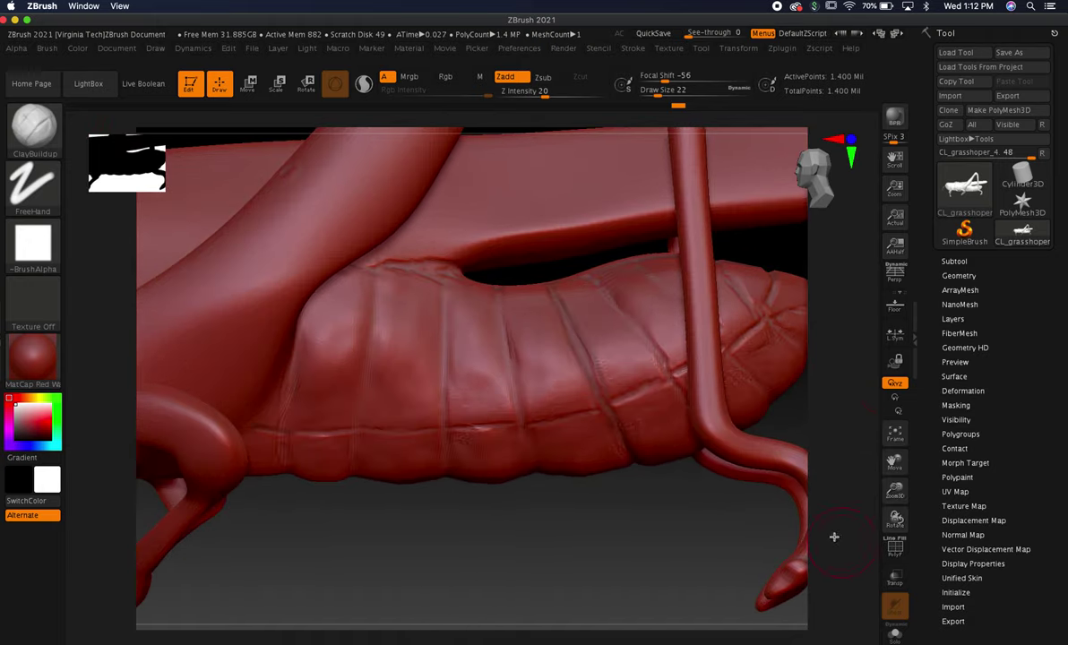
left_click(41, 133)
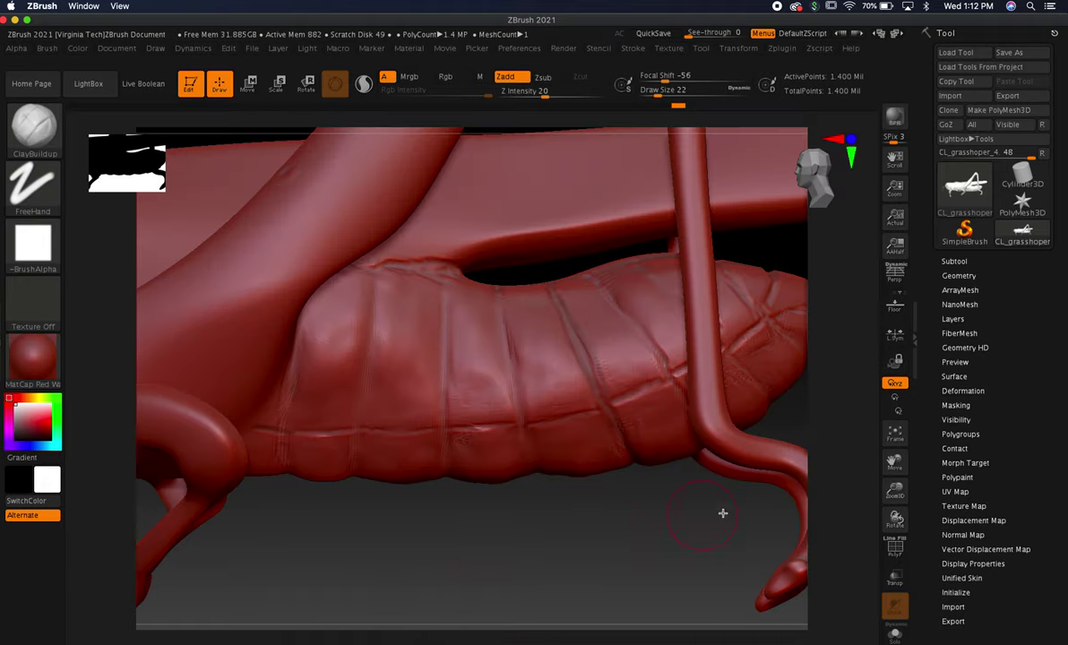
left_click_drag(895, 488, 842, 417)
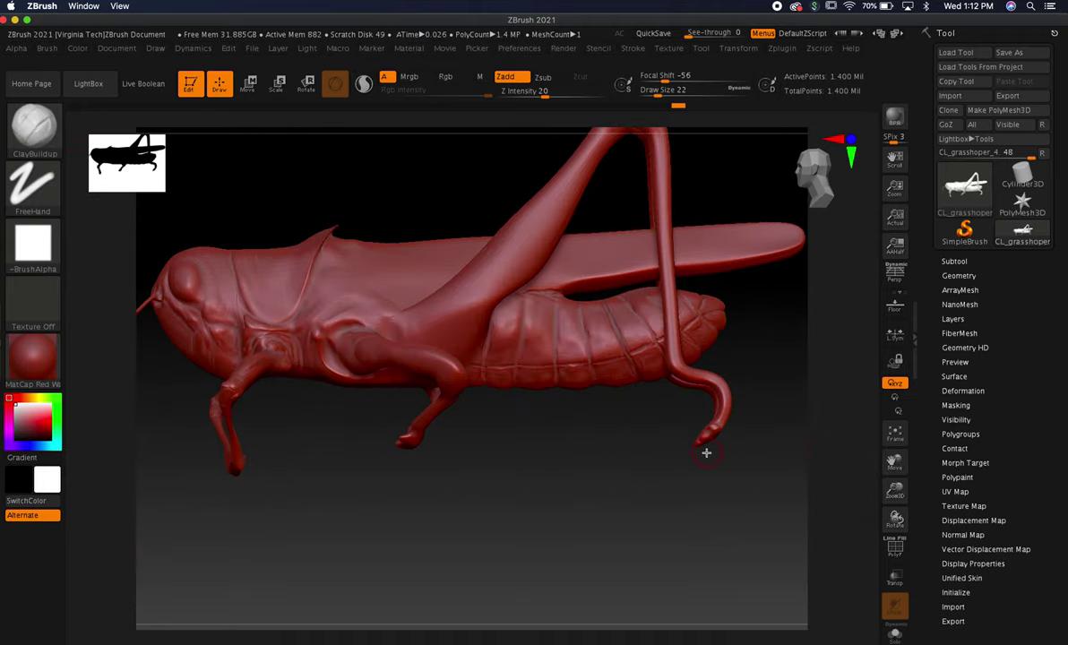
- Save the grasshopper tool as a new version named CL_grasshoper_5.ztl in the zbrush folder
left_click(1008, 53)
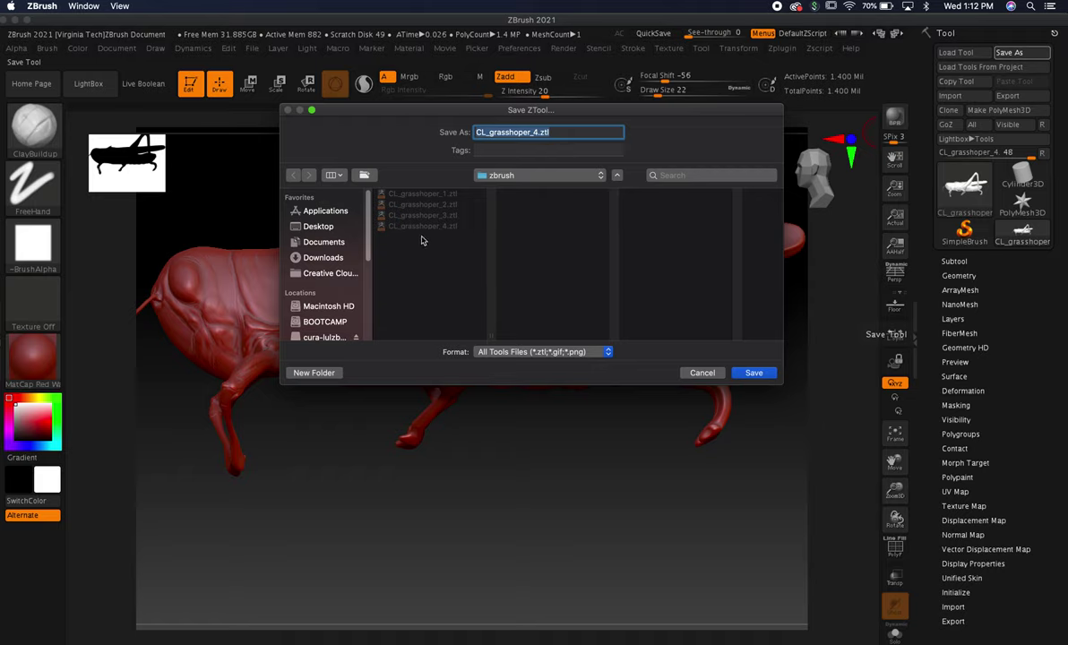
left_click(537, 131)
key("BackSpace")
type("5")
left_click(754, 372)
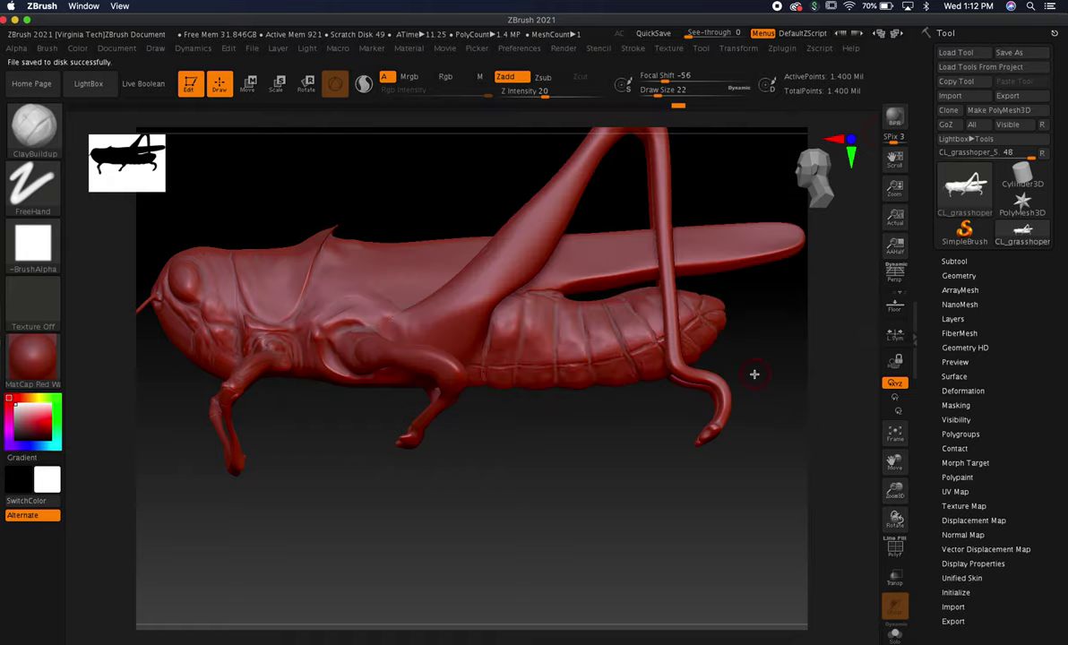